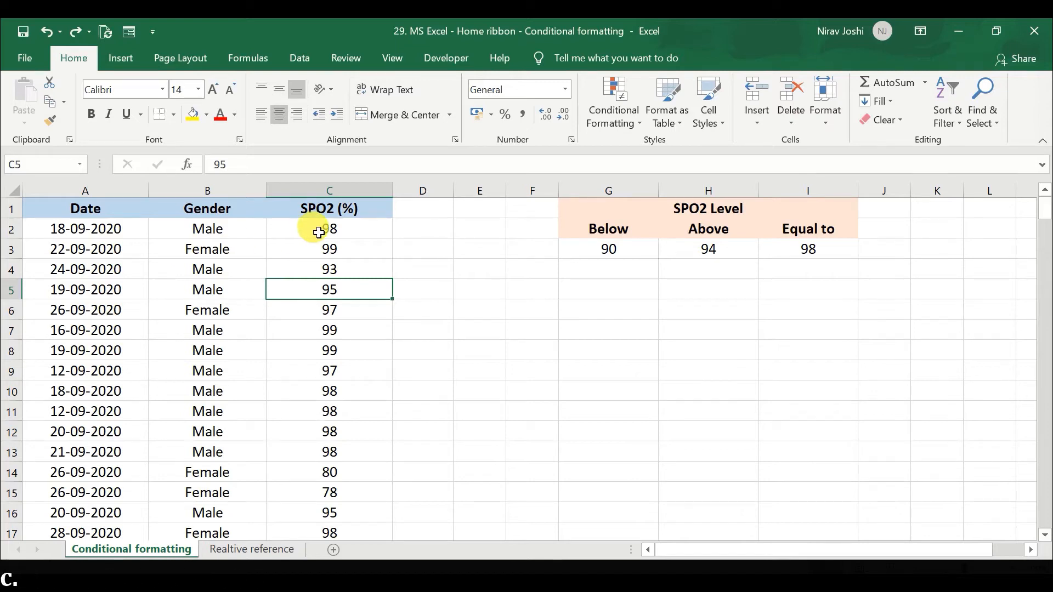
click(609, 107)
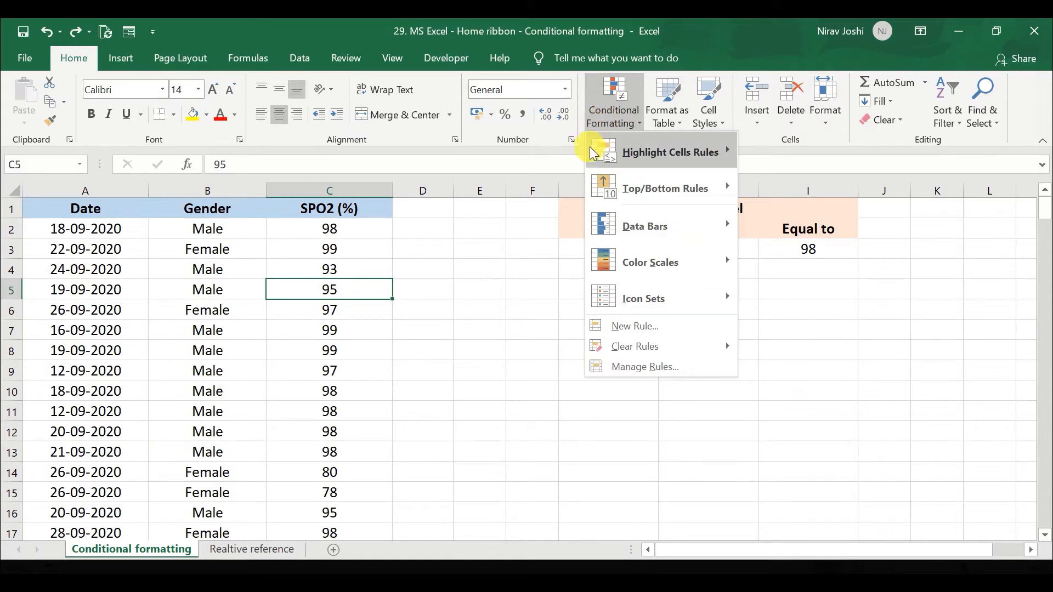
mouse_move(652, 163)
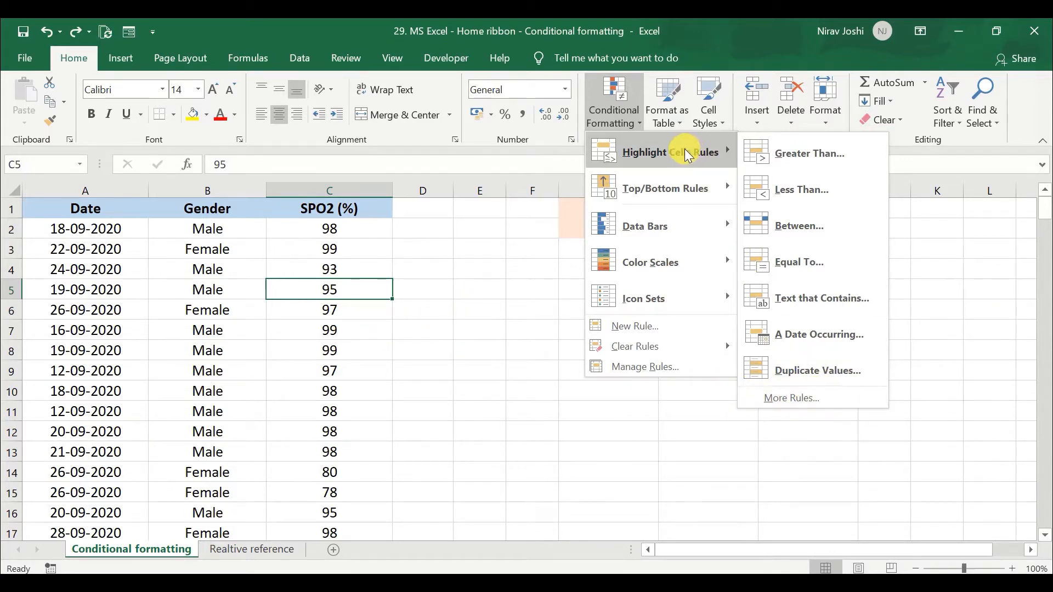
click(313, 187)
Start a Greater Than highlight rule on the SPO2 (%) column with value 95 and Green Fill with Dark Green Text.
click(313, 186)
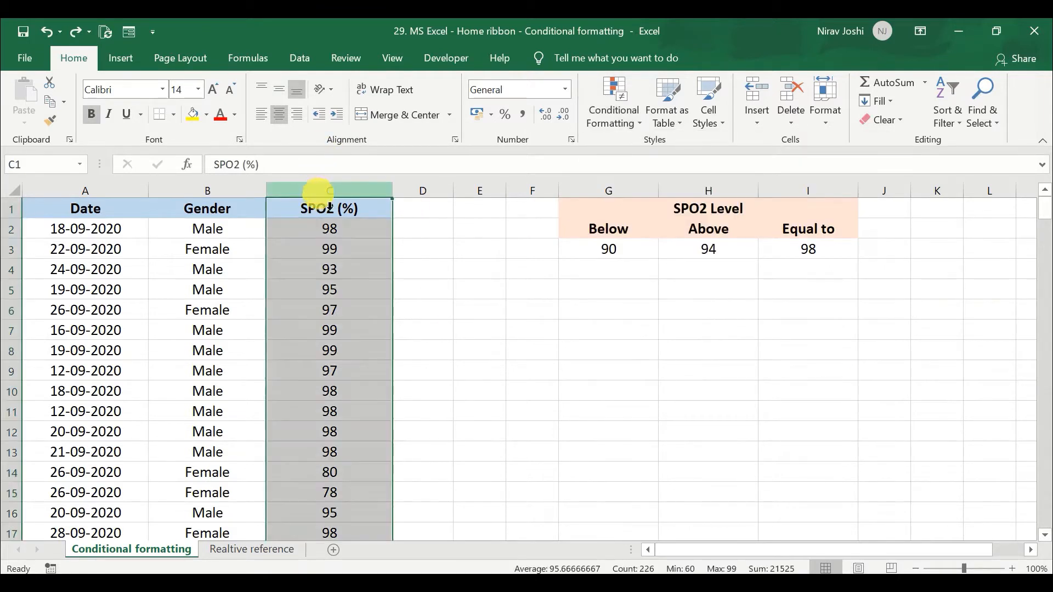
click(595, 125)
mouse_move(680, 151)
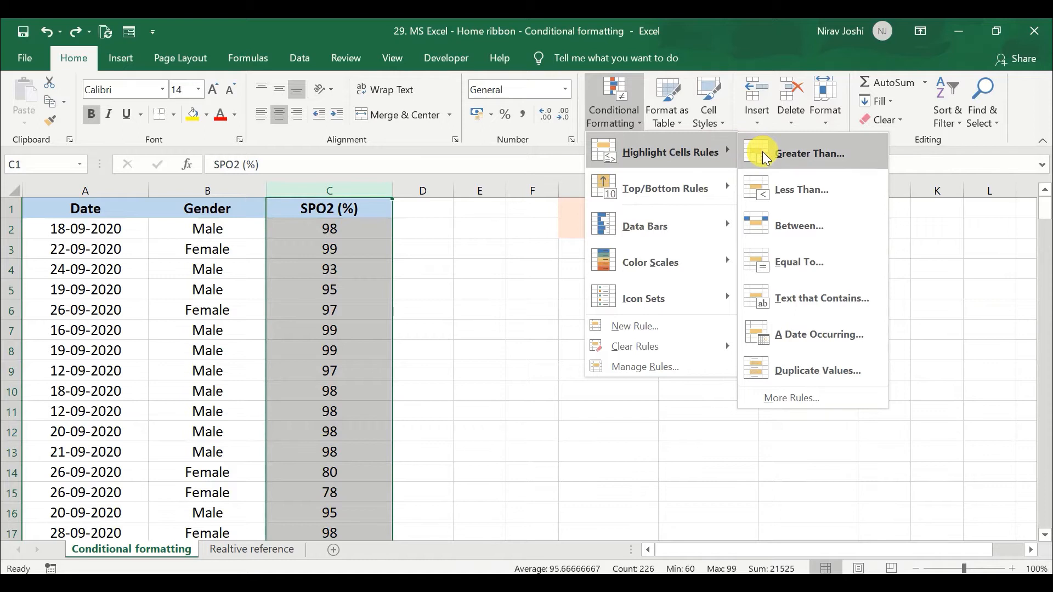
click(806, 153)
key(BackSpace)
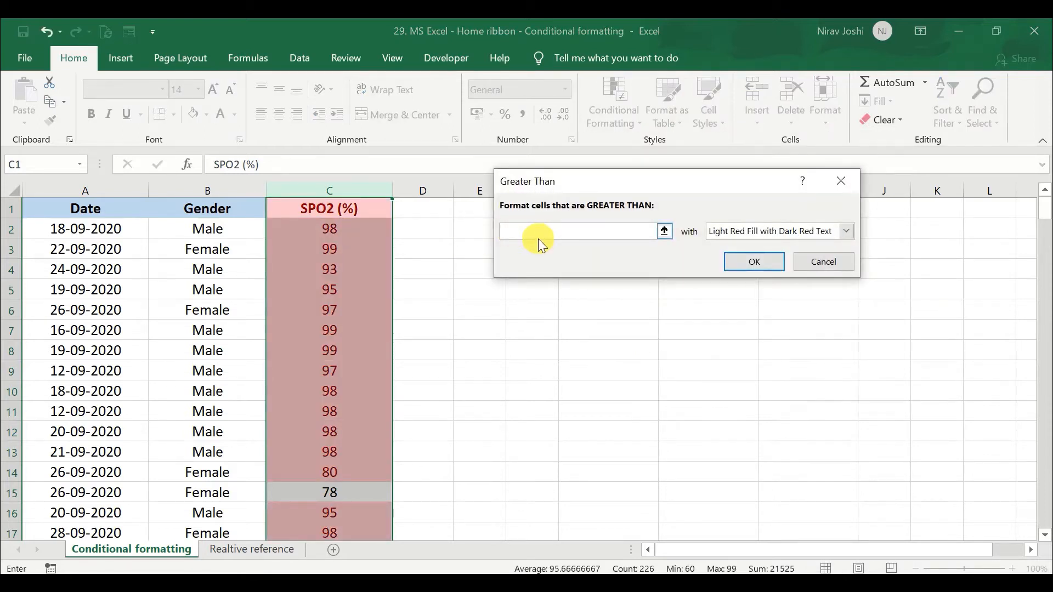
text(95)
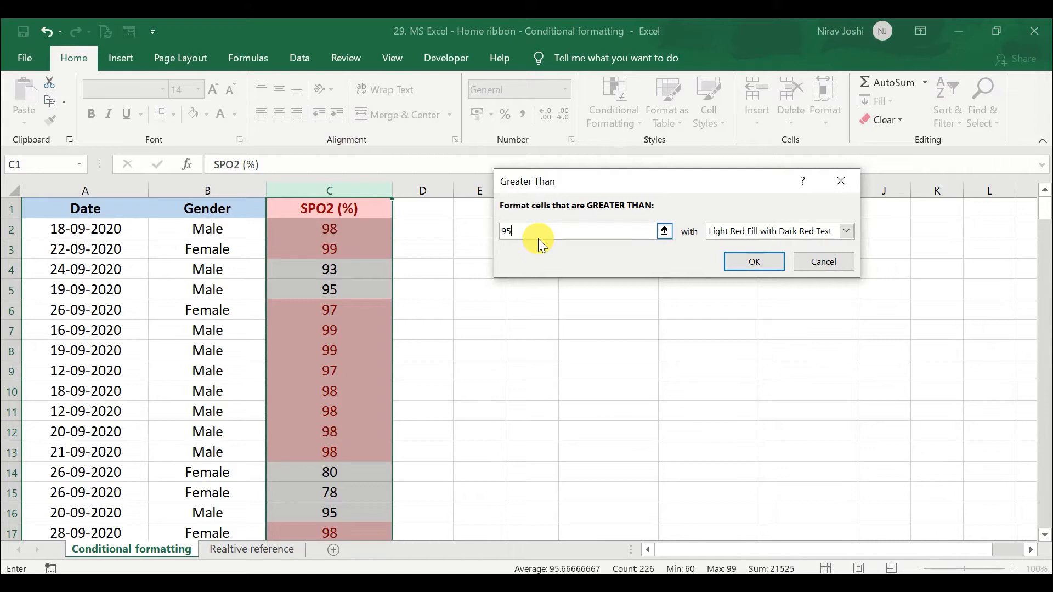
click(741, 233)
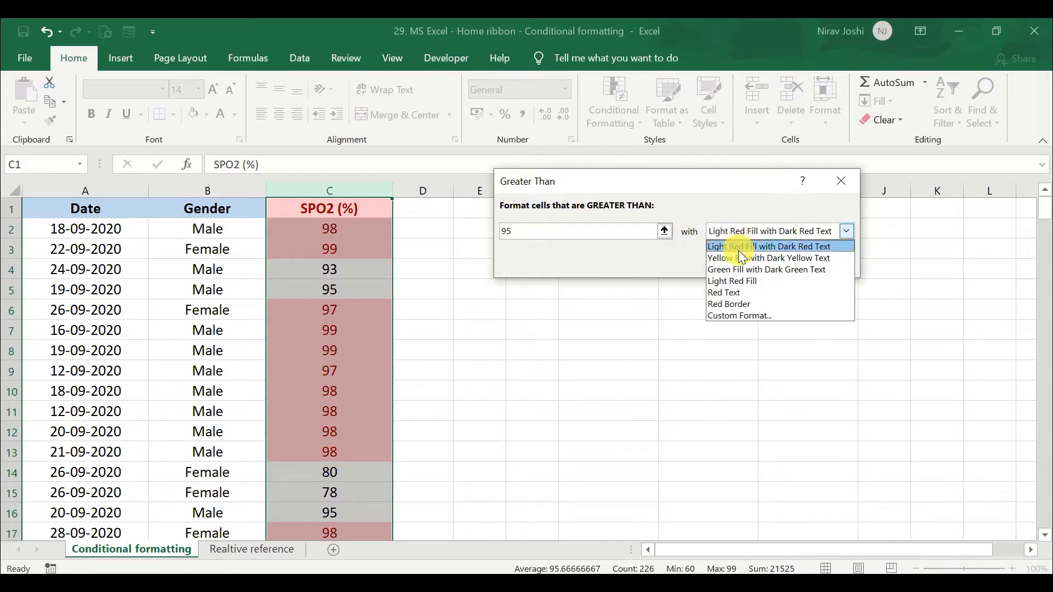
click(736, 269)
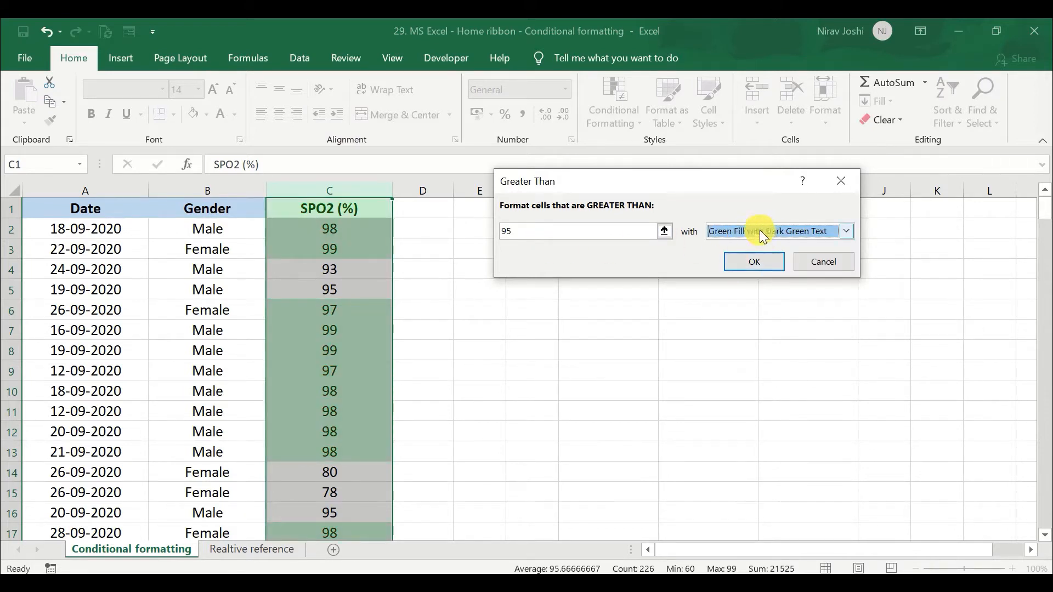
Switch the Greater Than rule to a custom format with a light orange background fill.
click(801, 228)
click(765, 315)
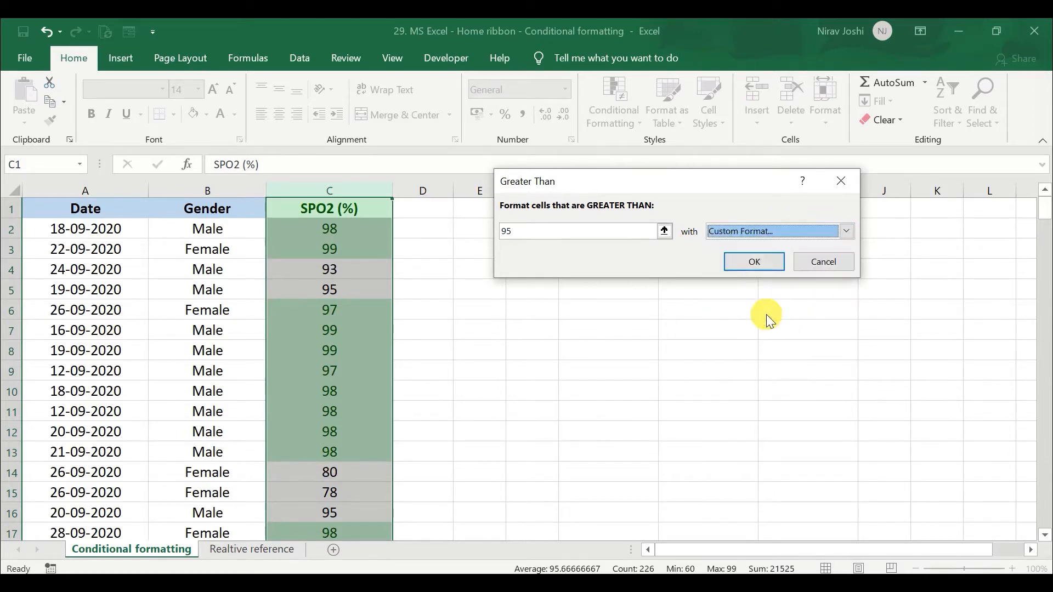
click(556, 60)
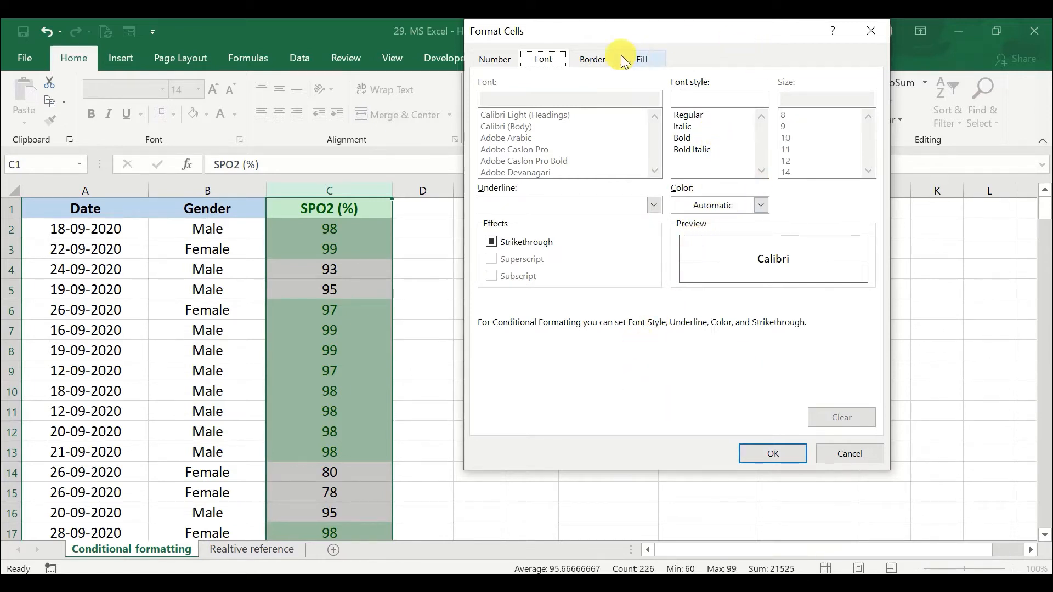
click(585, 58)
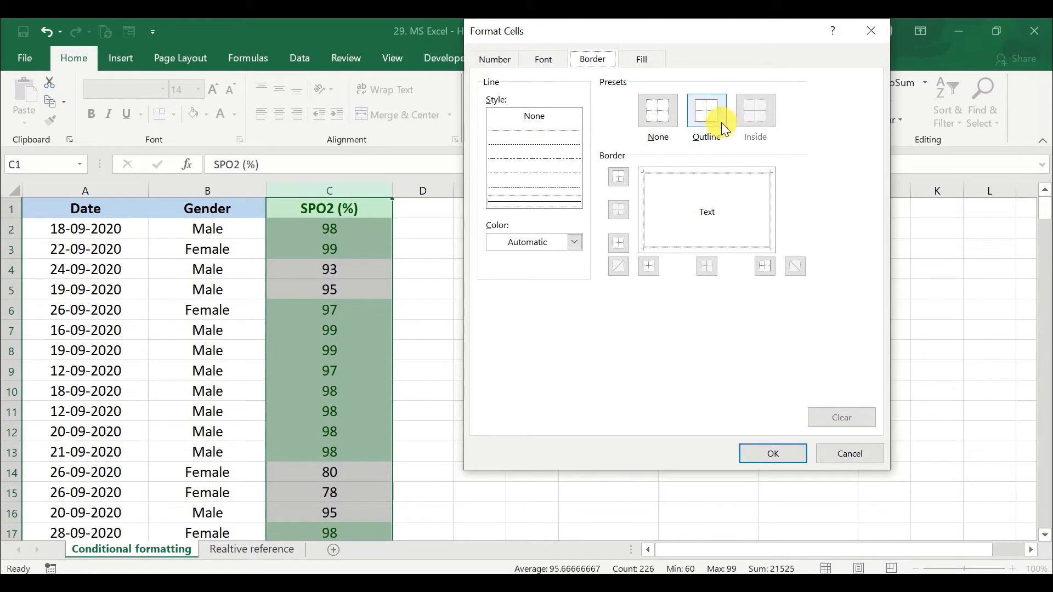
click(643, 57)
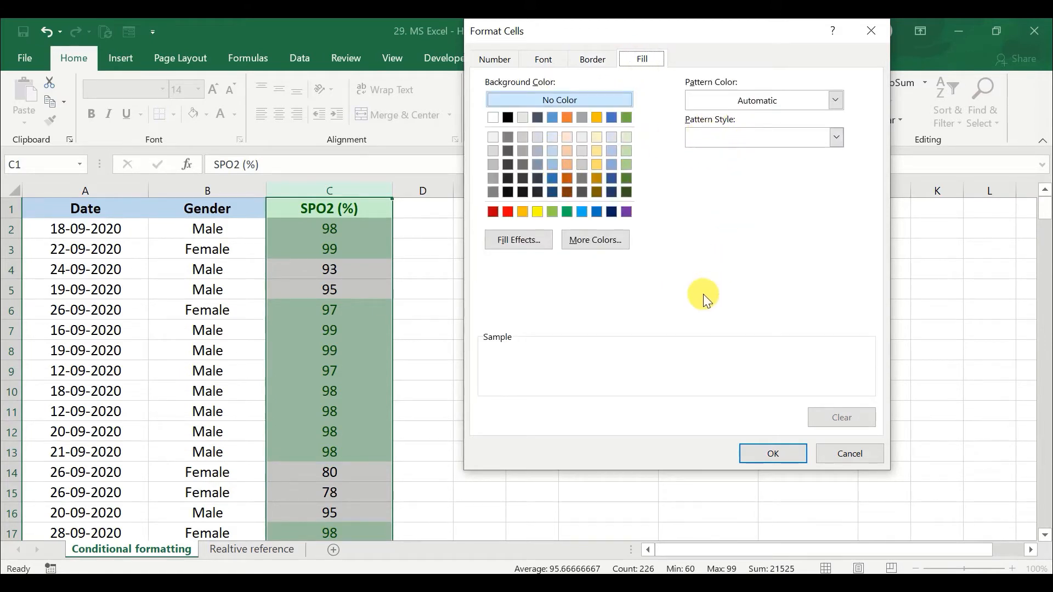
click(567, 165)
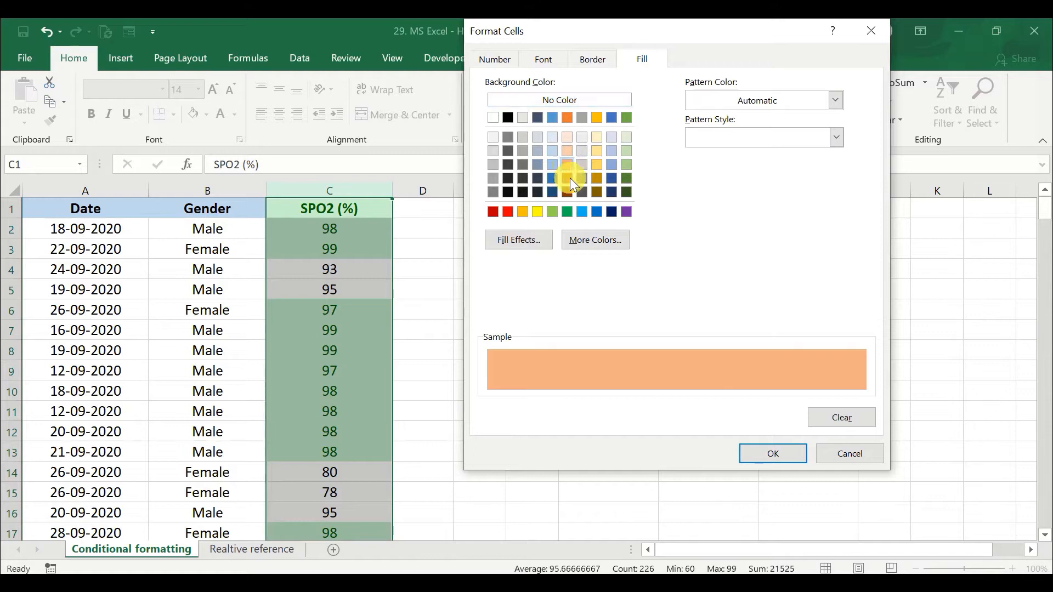
click(758, 457)
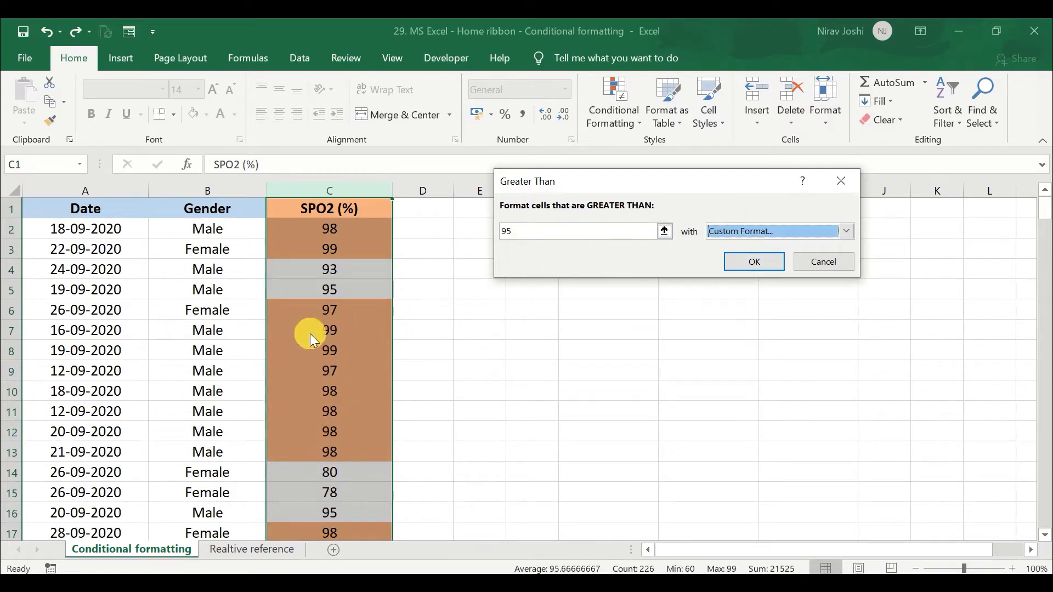
Change the Greater Than rule's comparison value to 90 and apply the rule.
click(551, 231)
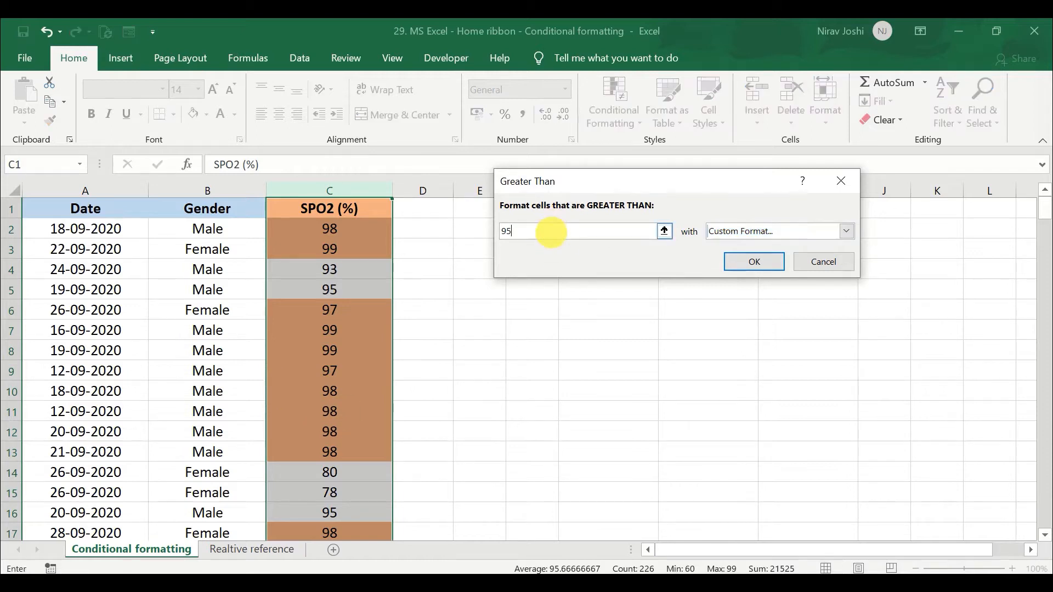
key(BackSpace)
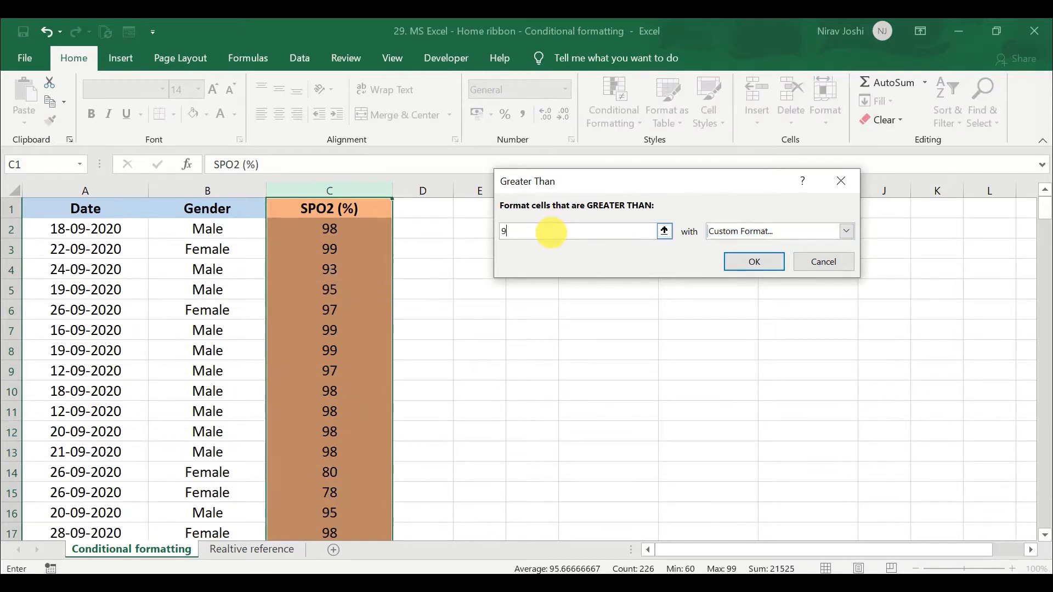
text(0)
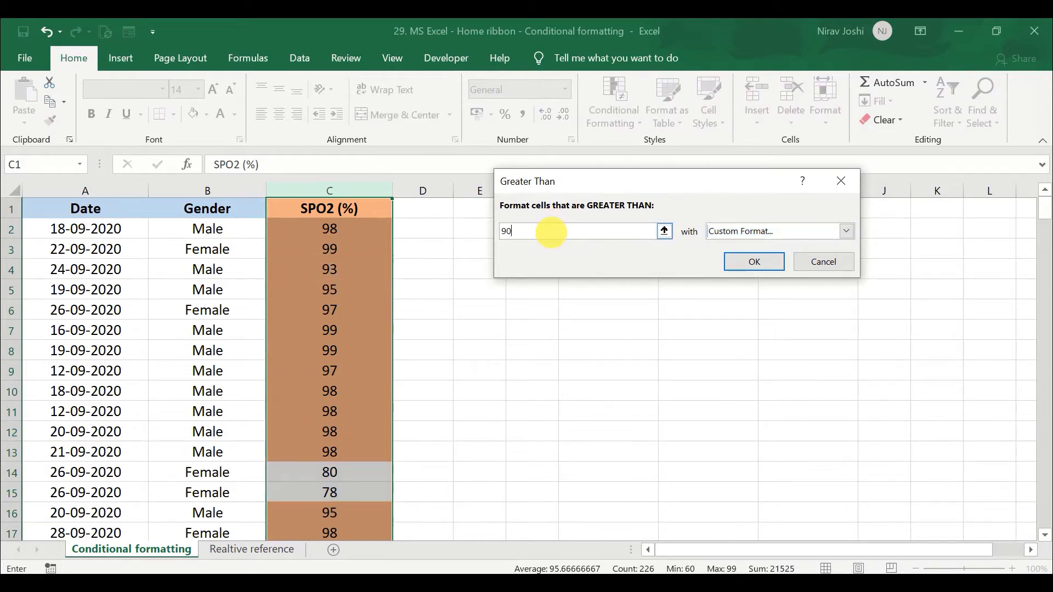
click(742, 262)
Set the SPO2 value in cell C9 to 89.
click(356, 378)
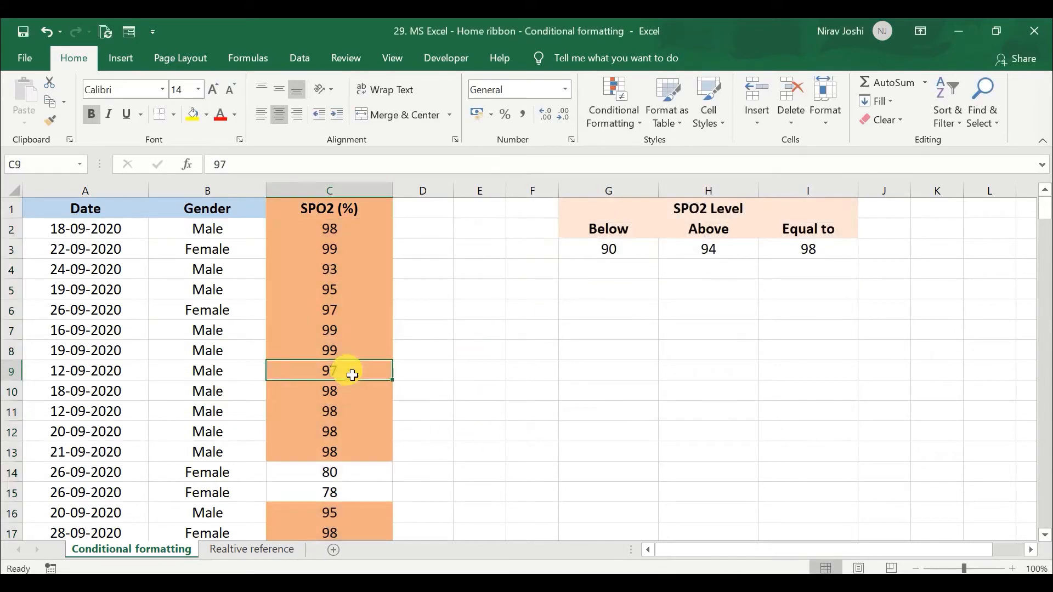
text(89)
key(Return)
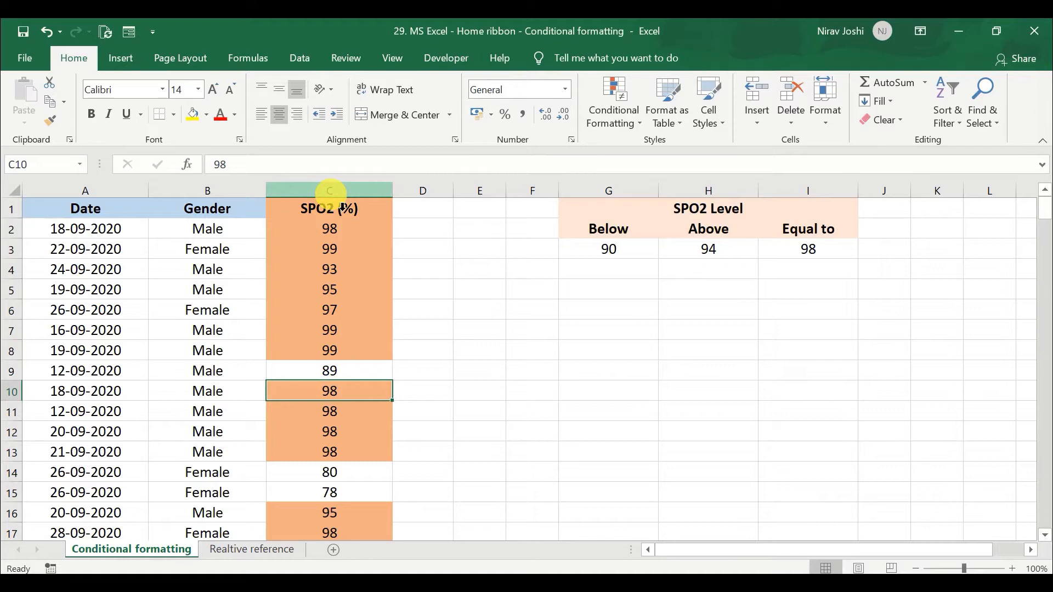
Edit the SPO2 column's existing rule so it highlights values greater than cell $H$3, and apply it.
click(330, 190)
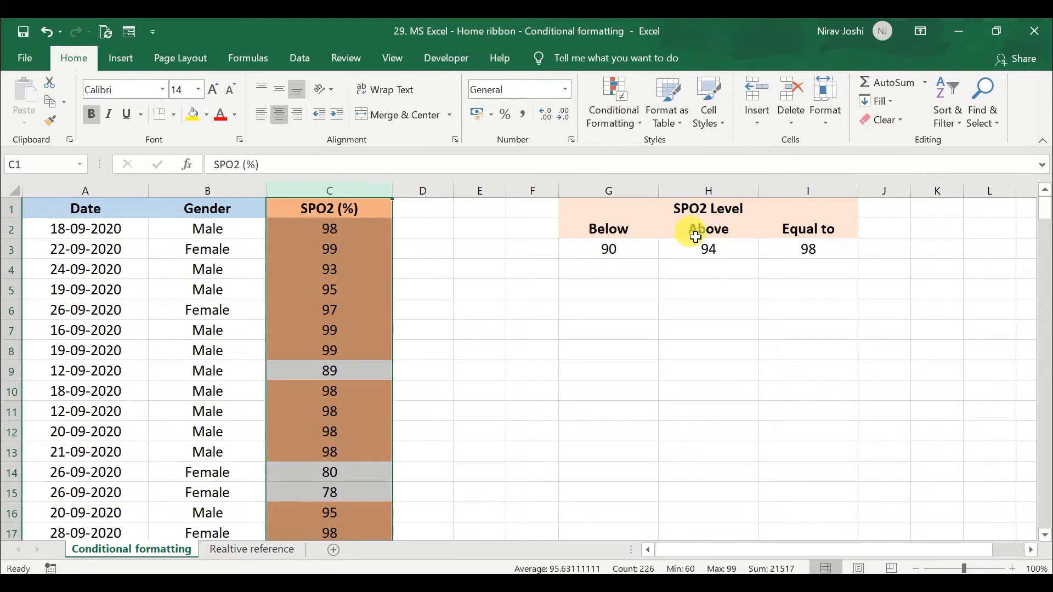
click(614, 114)
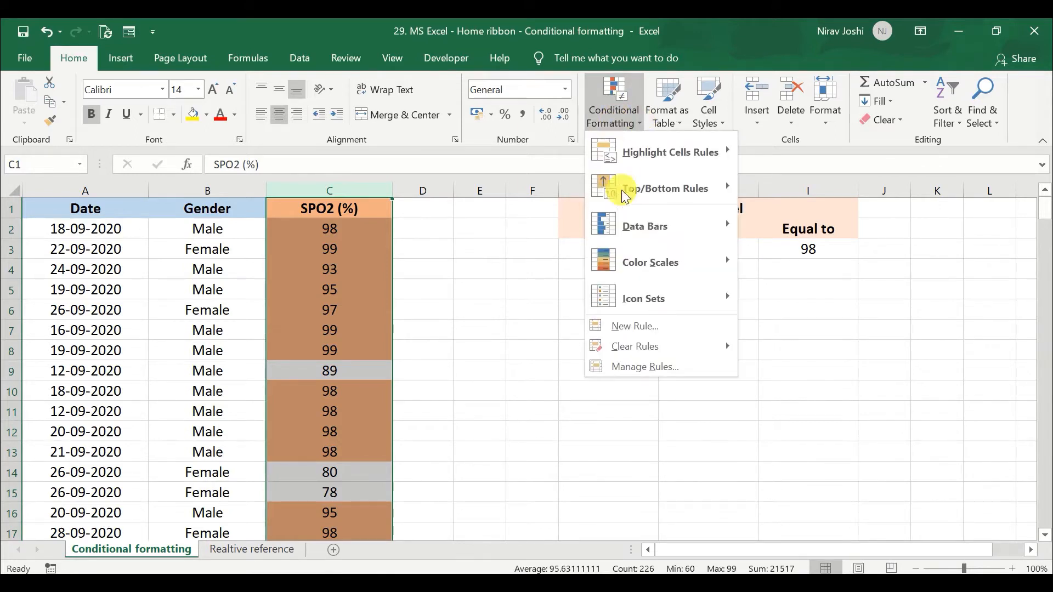
click(652, 371)
drag(658, 121, 763, 125)
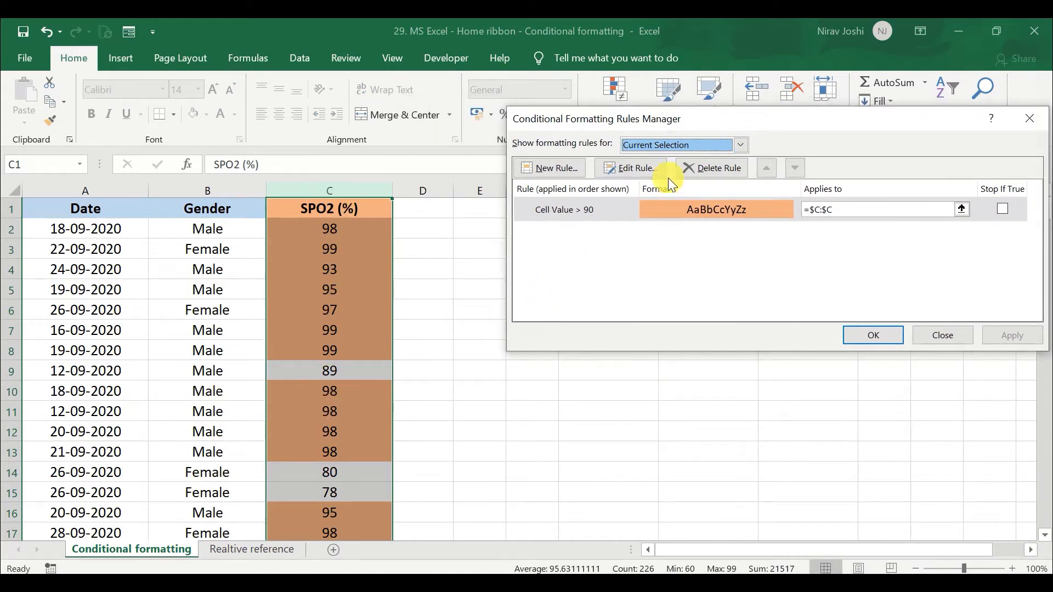
click(632, 172)
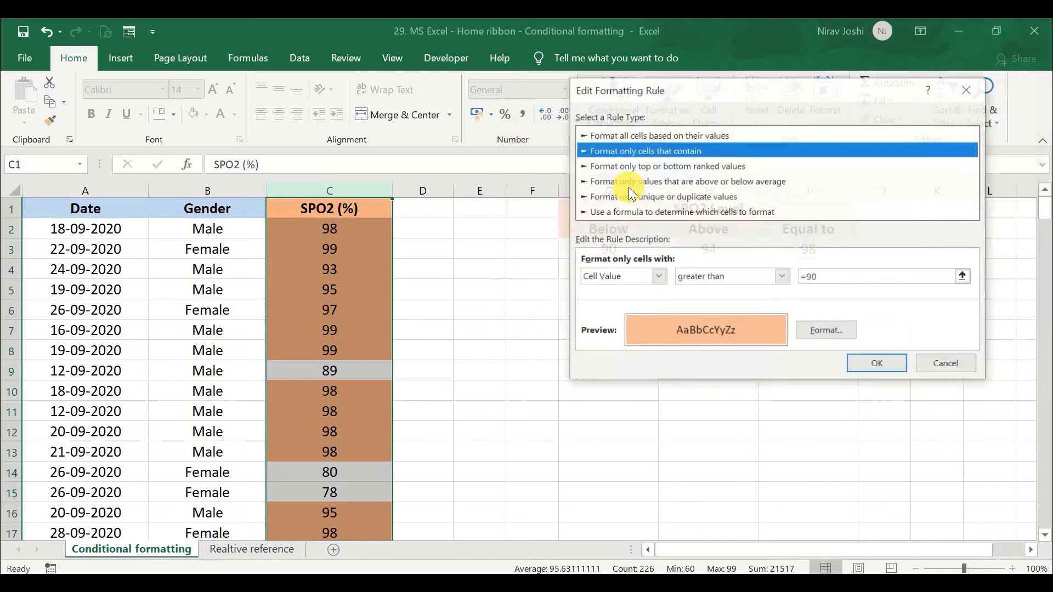
click(820, 276)
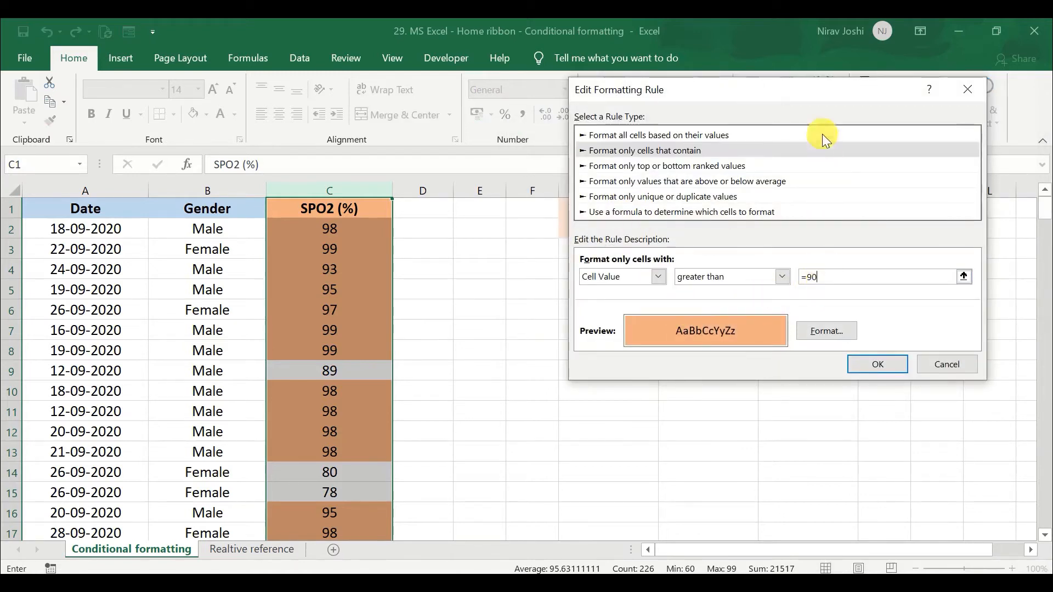
drag(820, 96, 294, 117)
key(BackSpace)
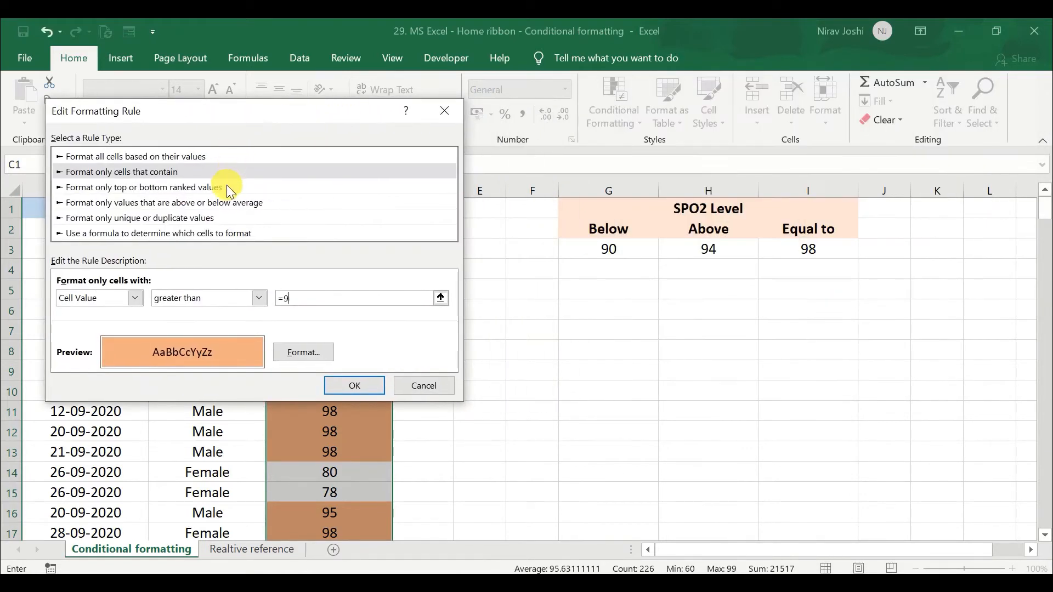
key(BackSpace)
click(709, 253)
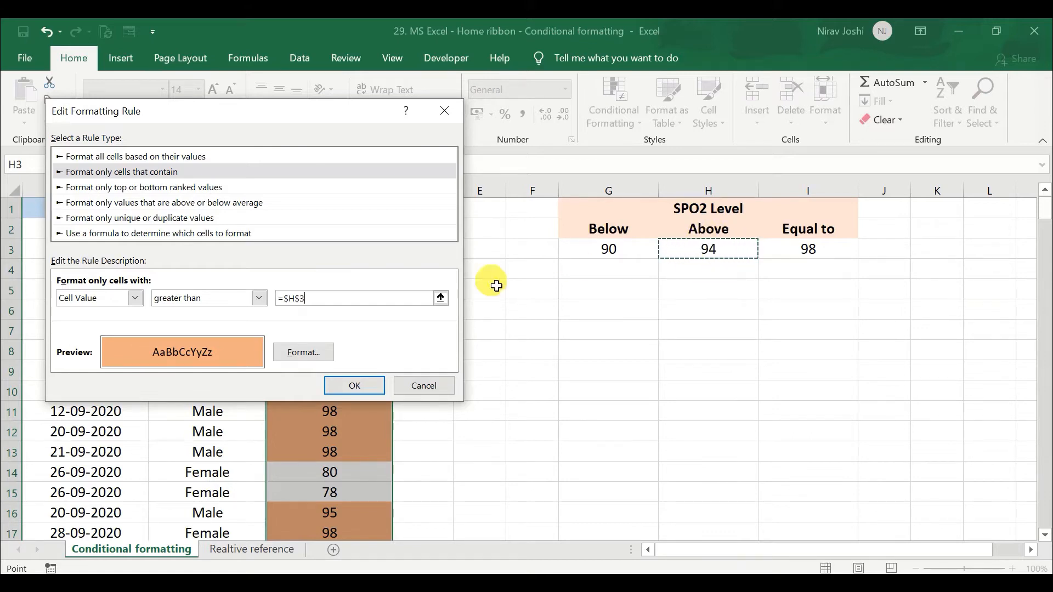
click(284, 299)
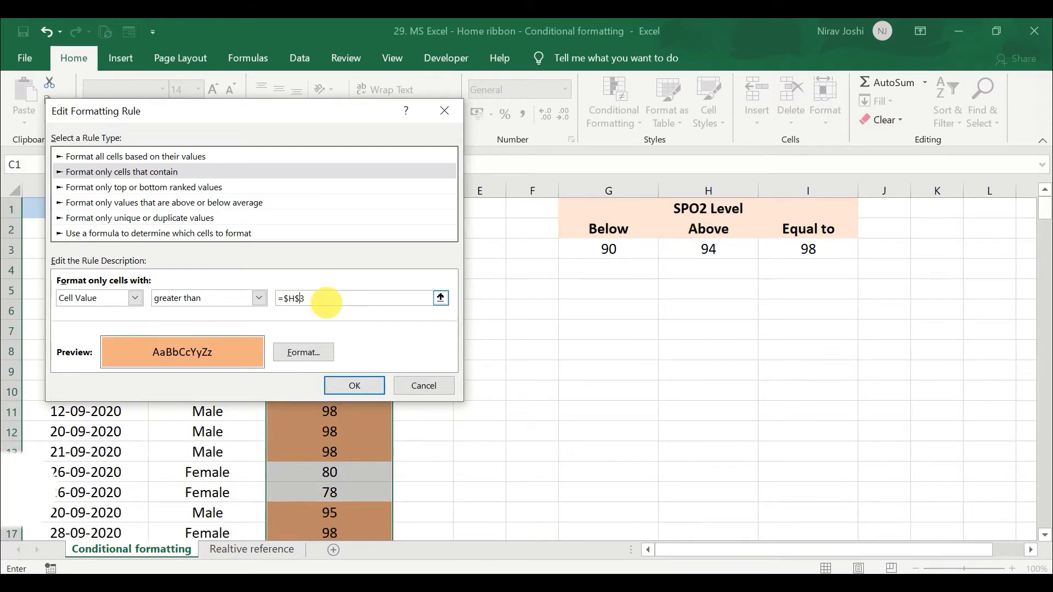
click(357, 382)
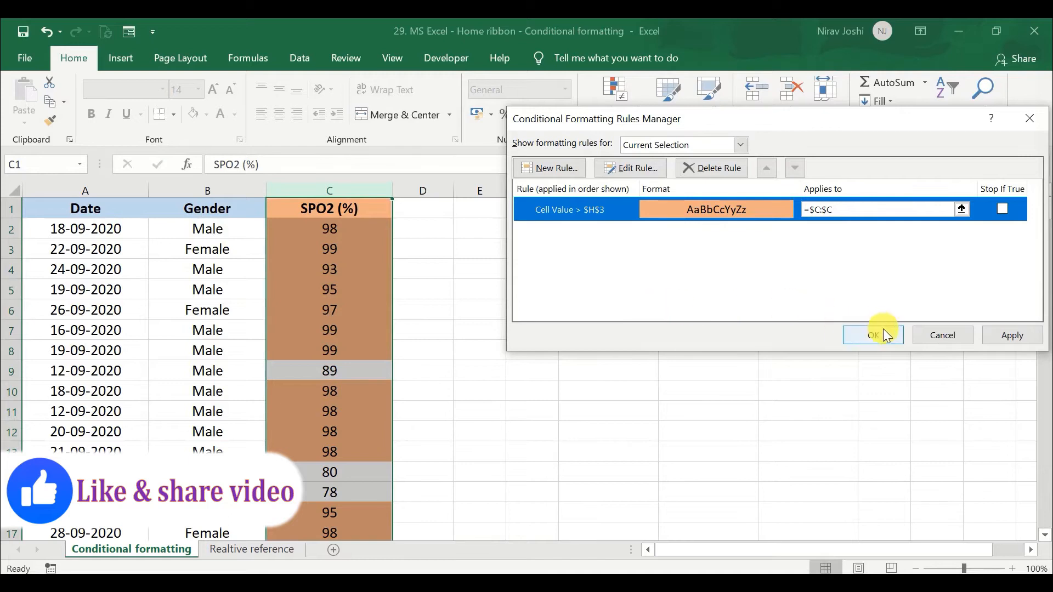
click(884, 336)
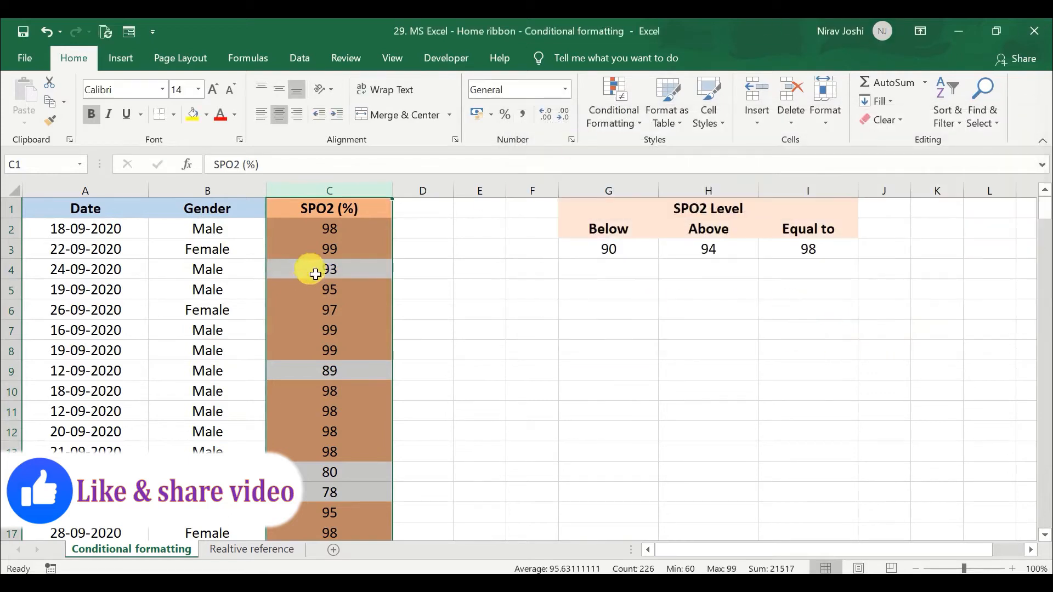
click(324, 287)
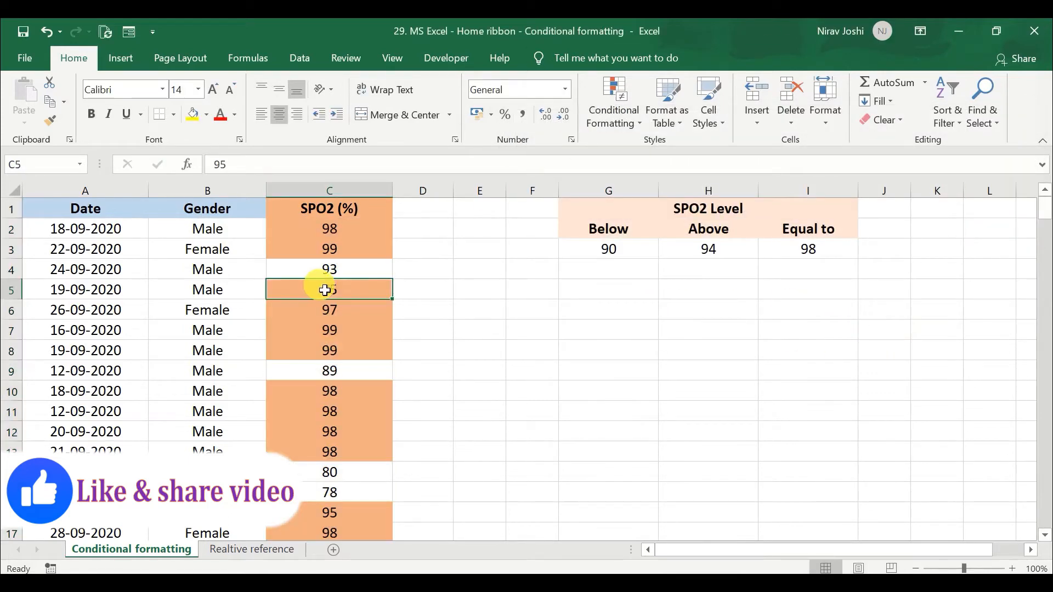
Set the Above threshold in cell H3 to 98.
click(714, 255)
text(98)
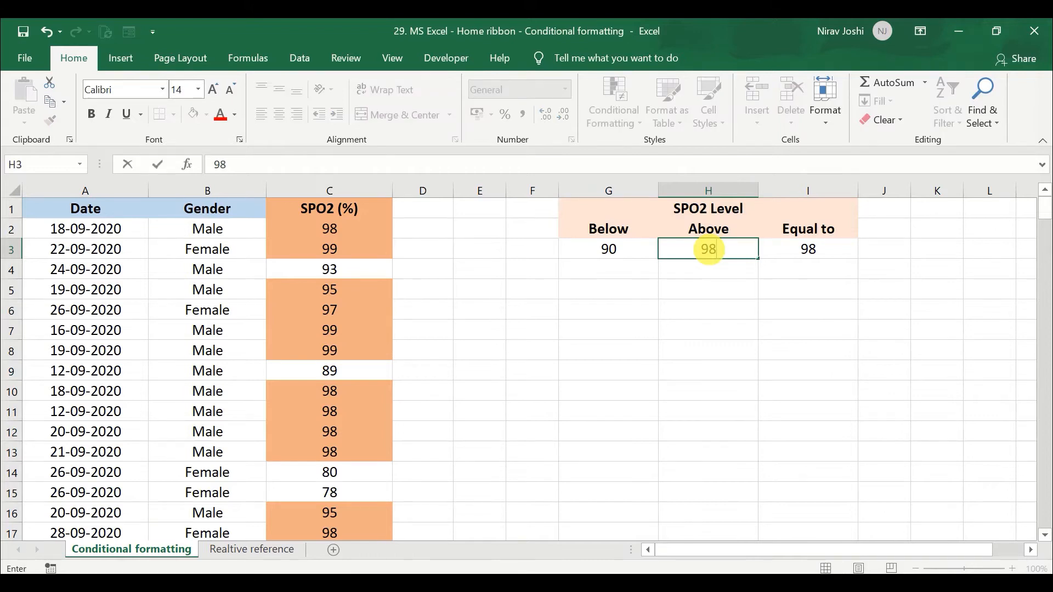
key(Return)
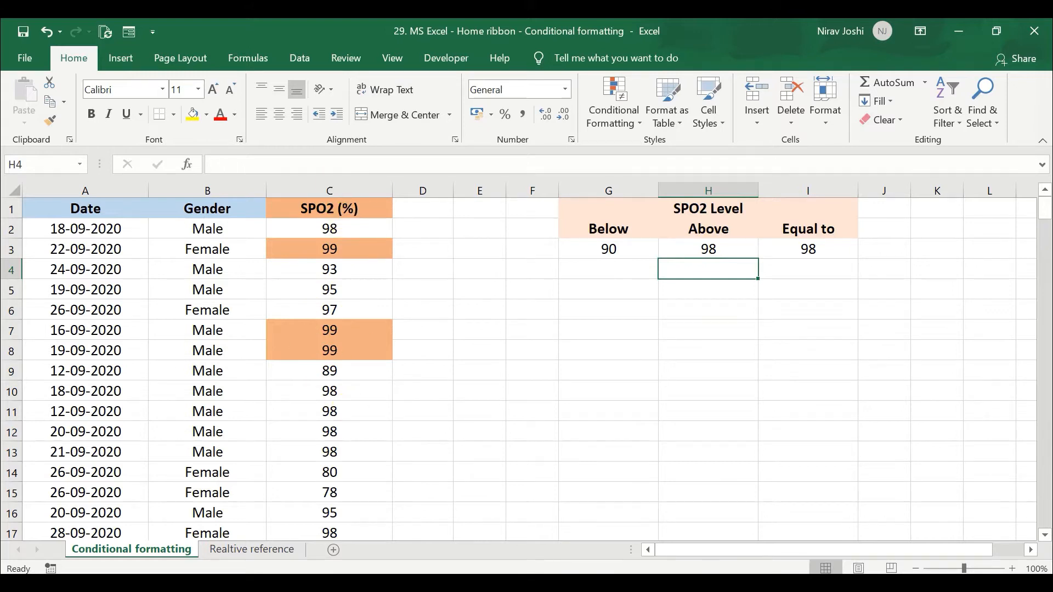
Set the Above threshold in cell H3 to 94.
click(707, 253)
text(94)
key(Return)
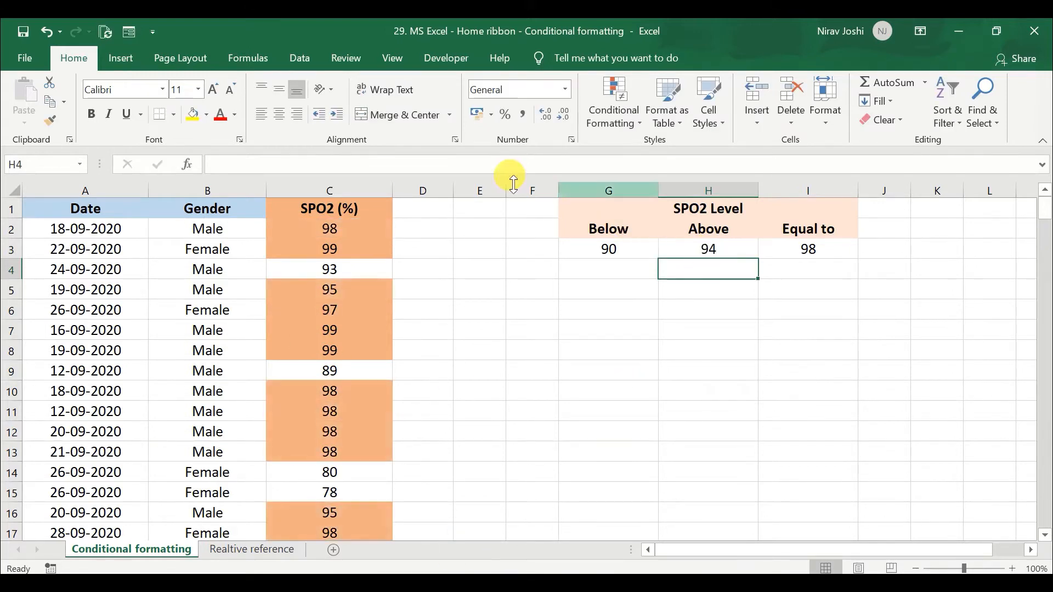
Clear the conditional formatting rules from the SPO2 (%) column and switch to the Realtive reference sheet.
click(353, 190)
click(599, 125)
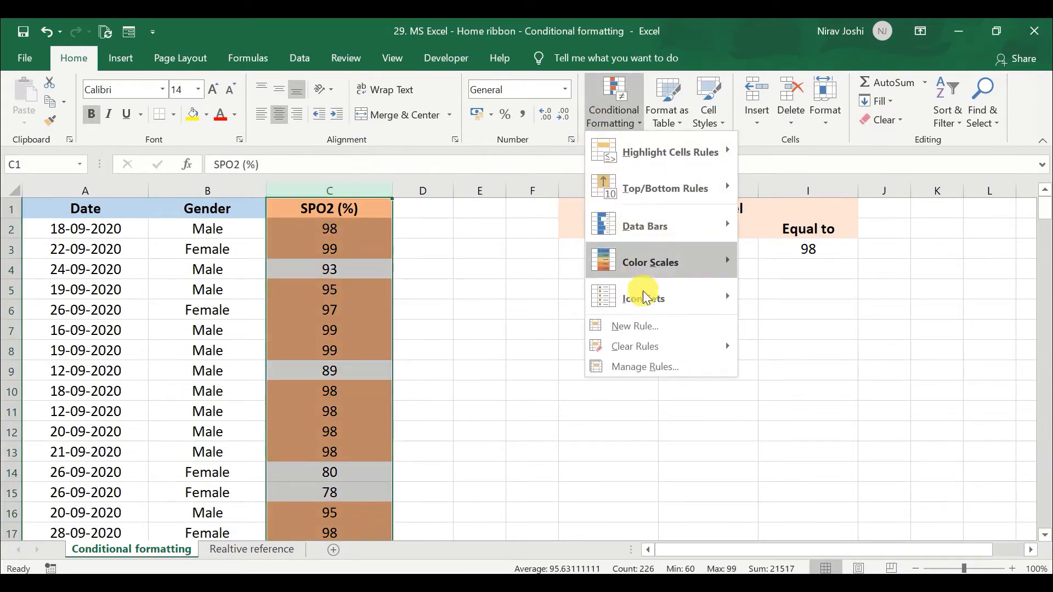
mouse_move(671, 346)
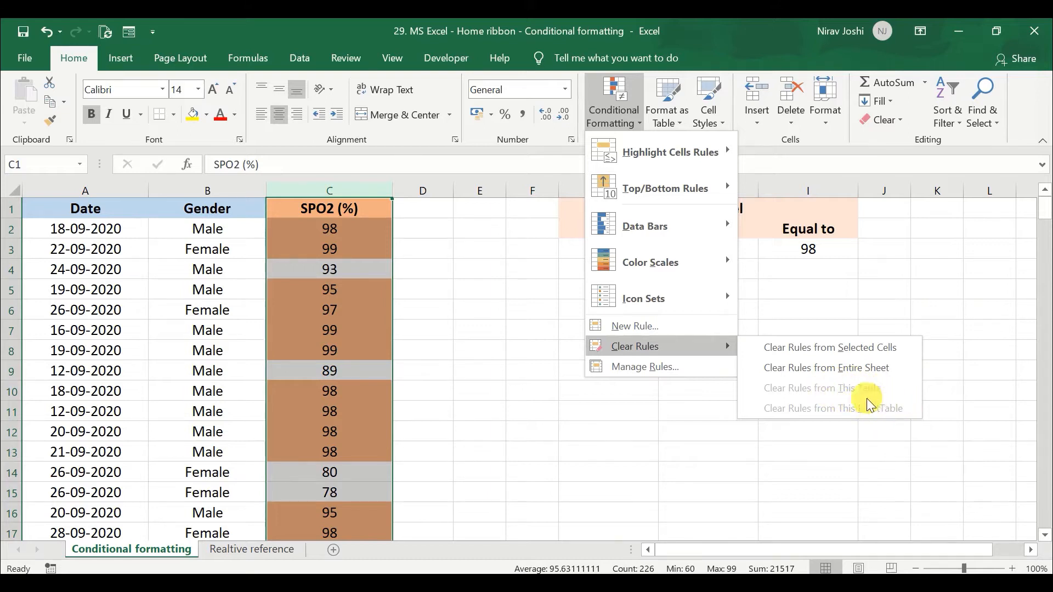
click(861, 350)
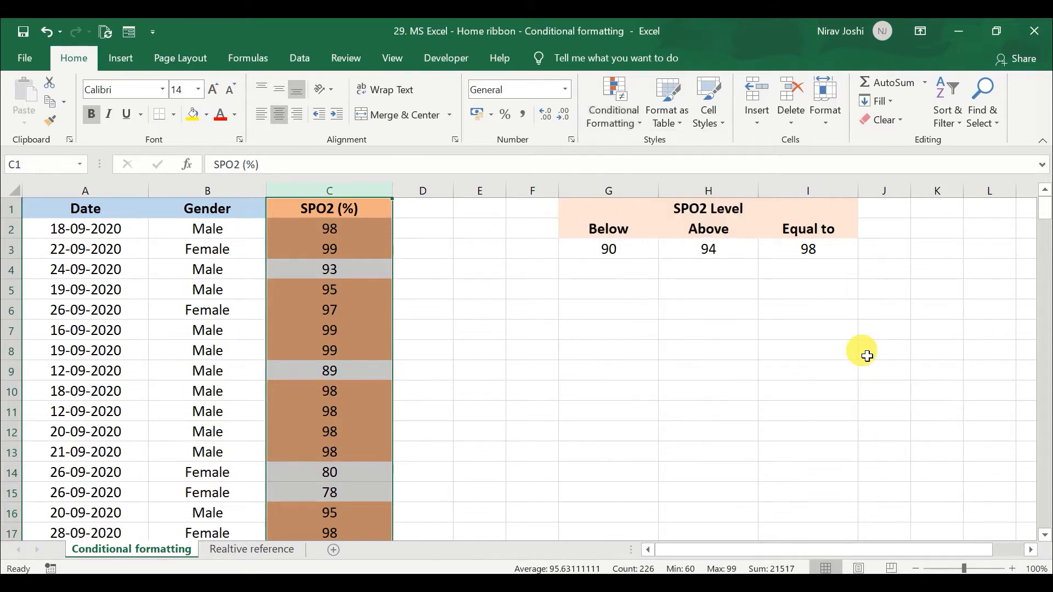
click(342, 279)
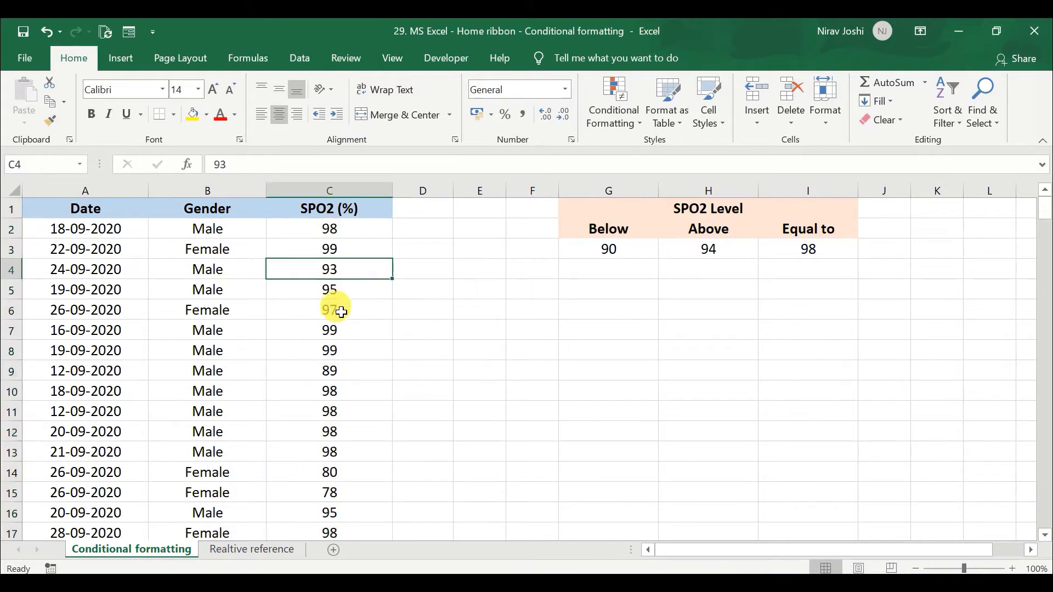
click(341, 190)
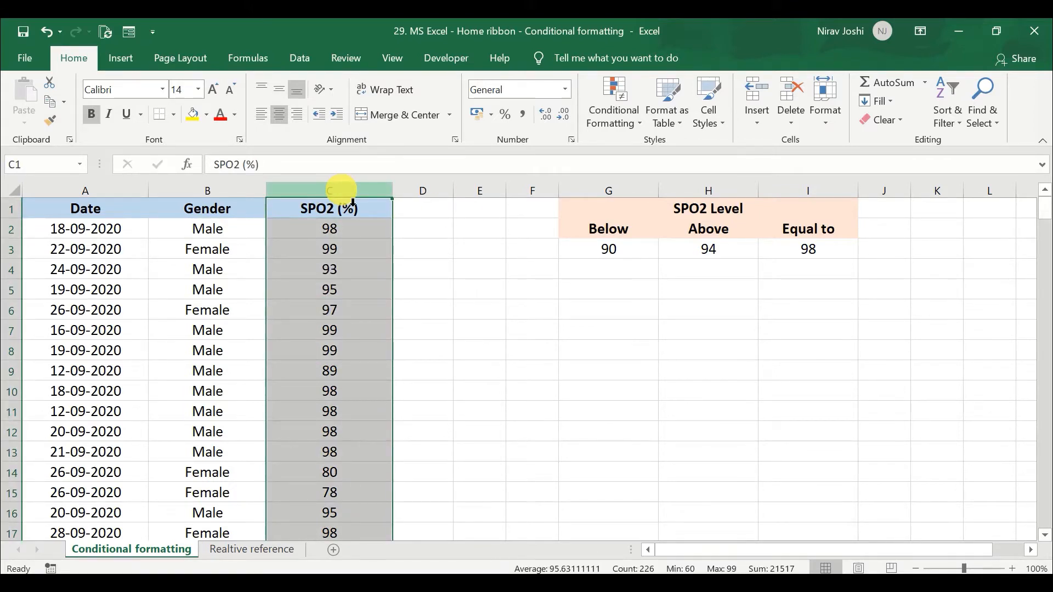
click(242, 550)
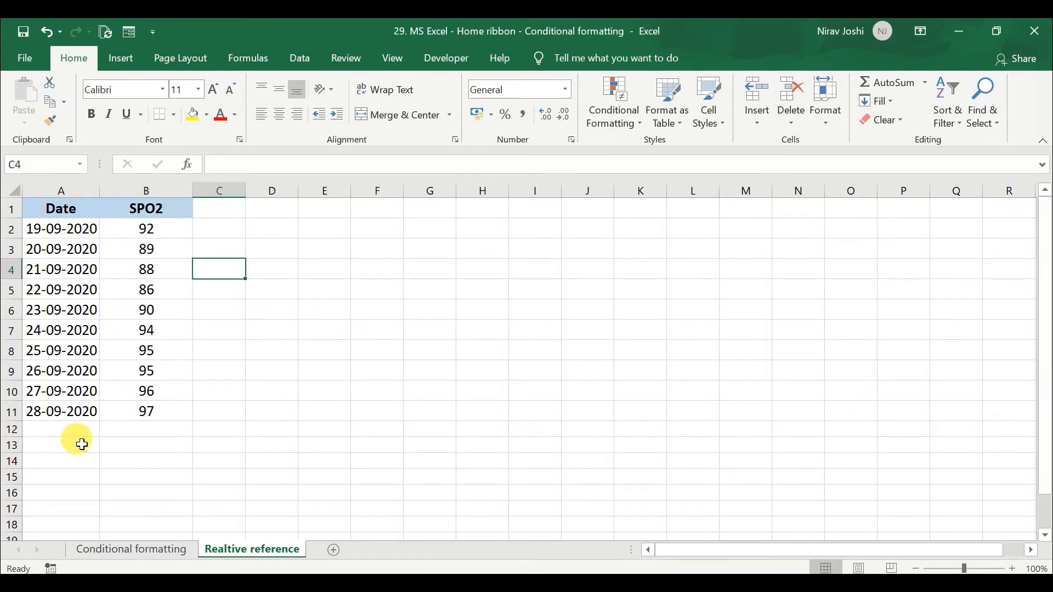
Add a Greater Than rule to cell B3 using the relative reference =B2, formatted with Green Fill with Dark Green Text.
click(141, 252)
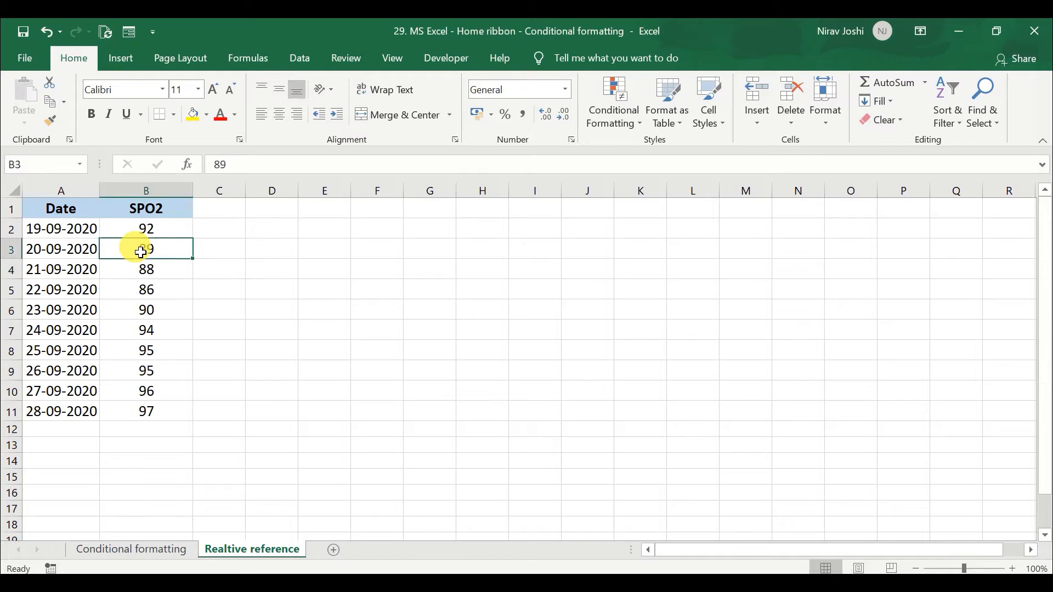
click(614, 104)
mouse_move(653, 145)
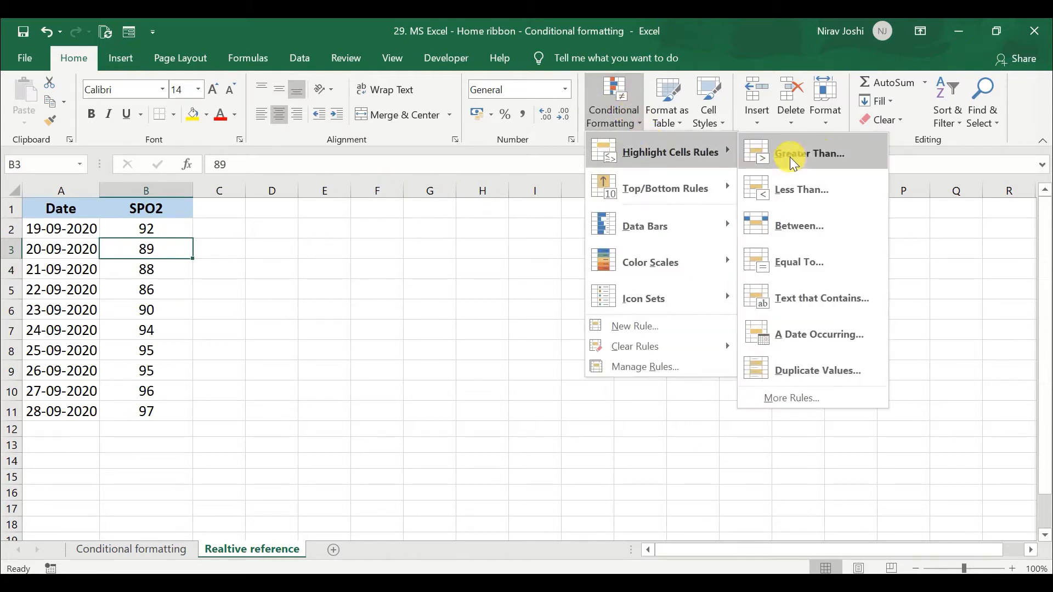
click(822, 159)
key(BackSpace)
click(181, 234)
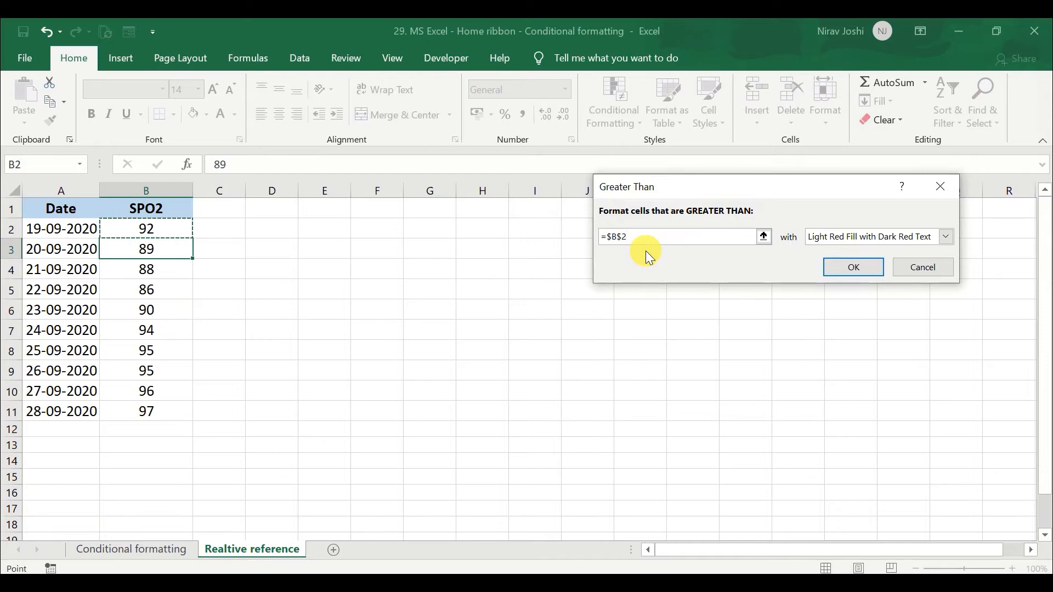
key(F4)
key(F4)
key(F4)
click(888, 241)
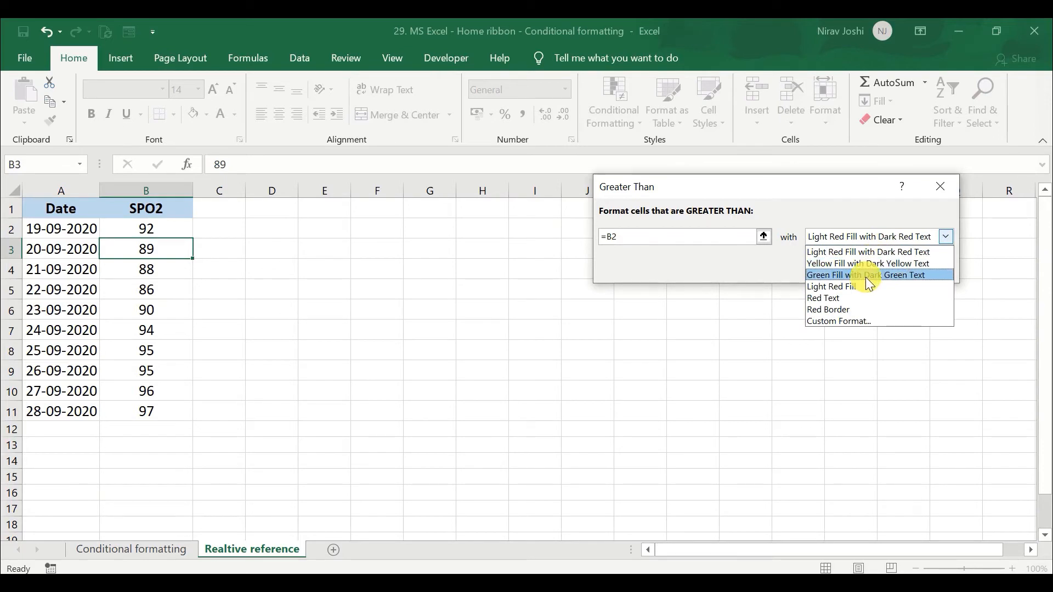
click(865, 276)
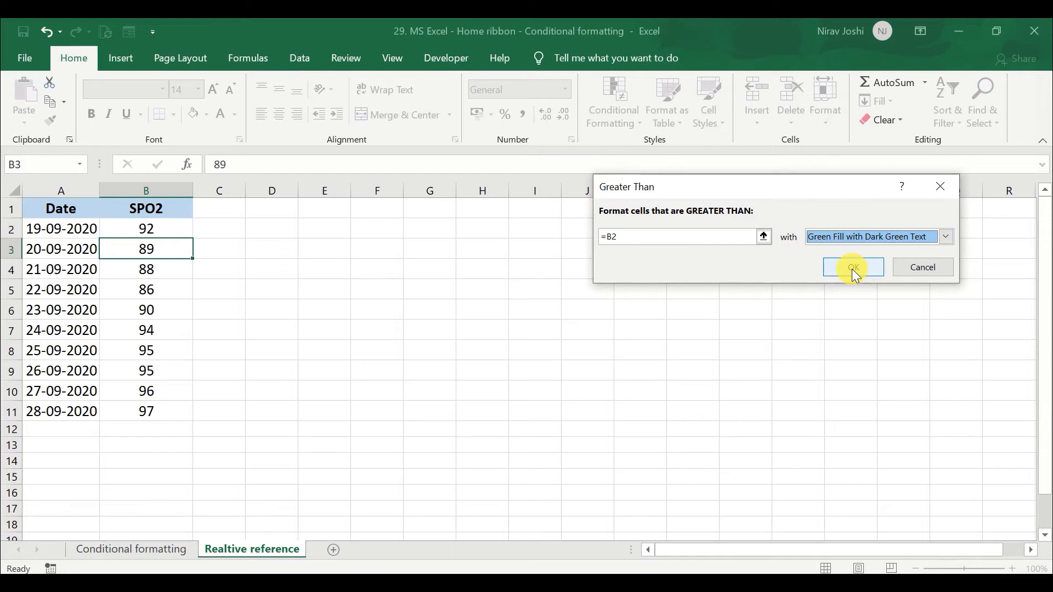
click(853, 268)
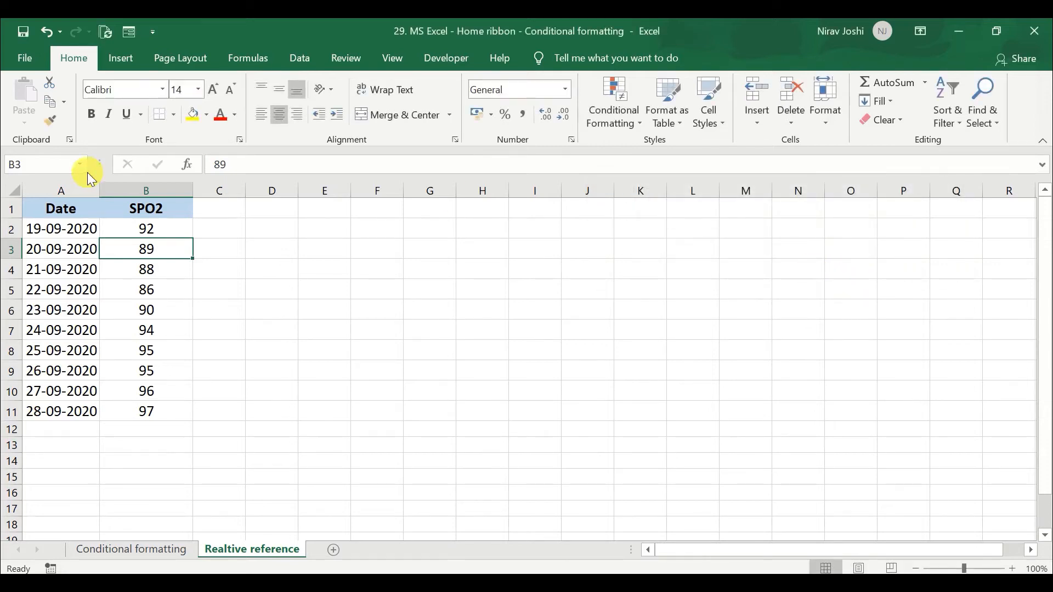
Copy the formatting of cell B3 to cells B4 through B11 with Format Painter.
click(51, 123)
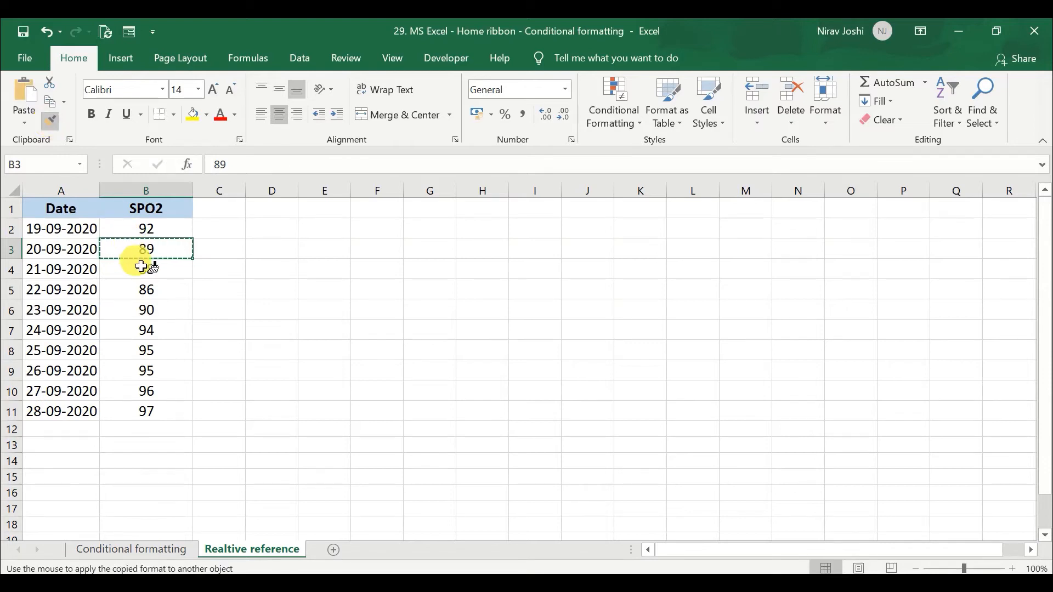
drag(142, 270, 136, 414)
click(220, 311)
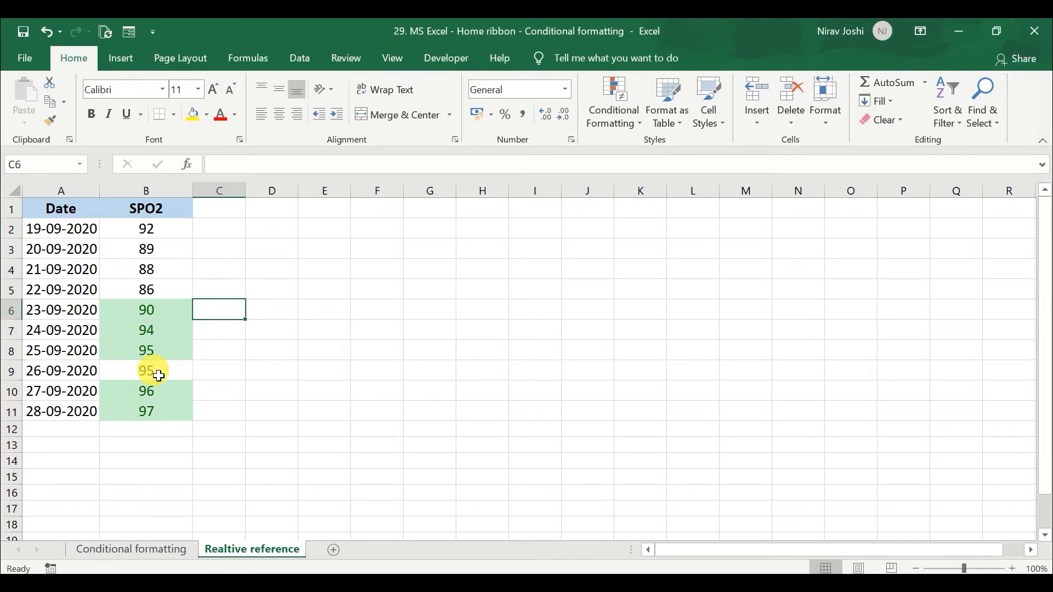
Clear the conditional formatting rules from the whole SPO2 column on the Realtive reference sheet.
click(138, 192)
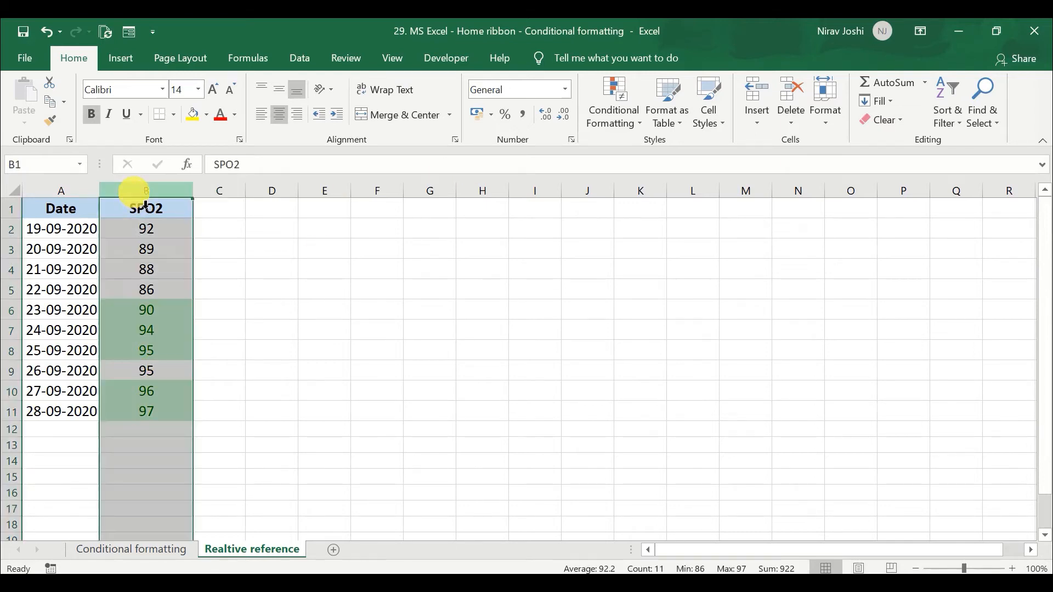
click(641, 115)
mouse_move(686, 350)
click(788, 348)
click(170, 259)
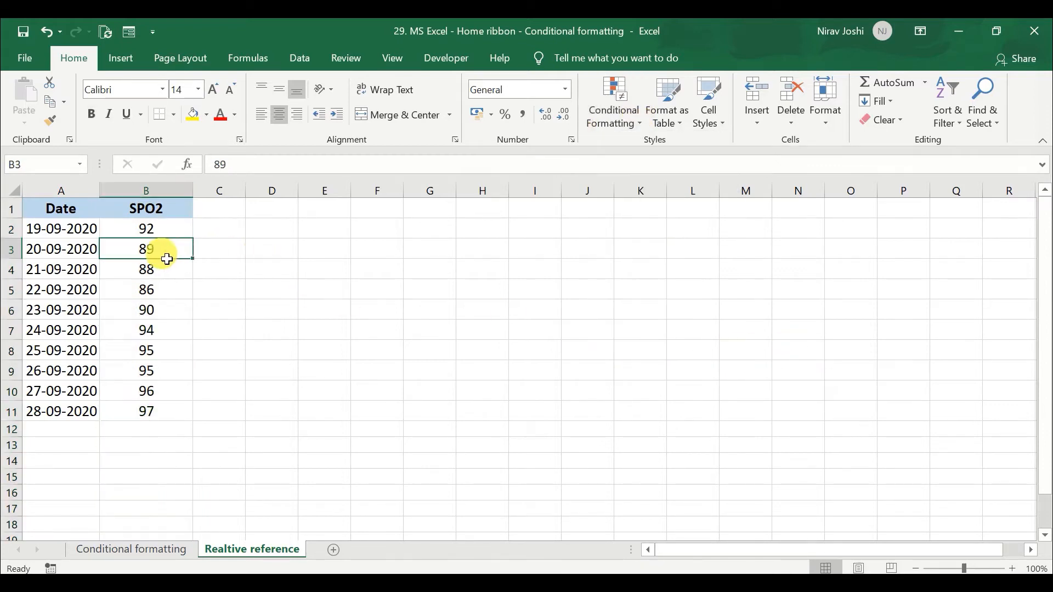
Create a Greater Than rule for cells B3:B11 that compares each value with the relative reference =B2.
drag(146, 258, 166, 410)
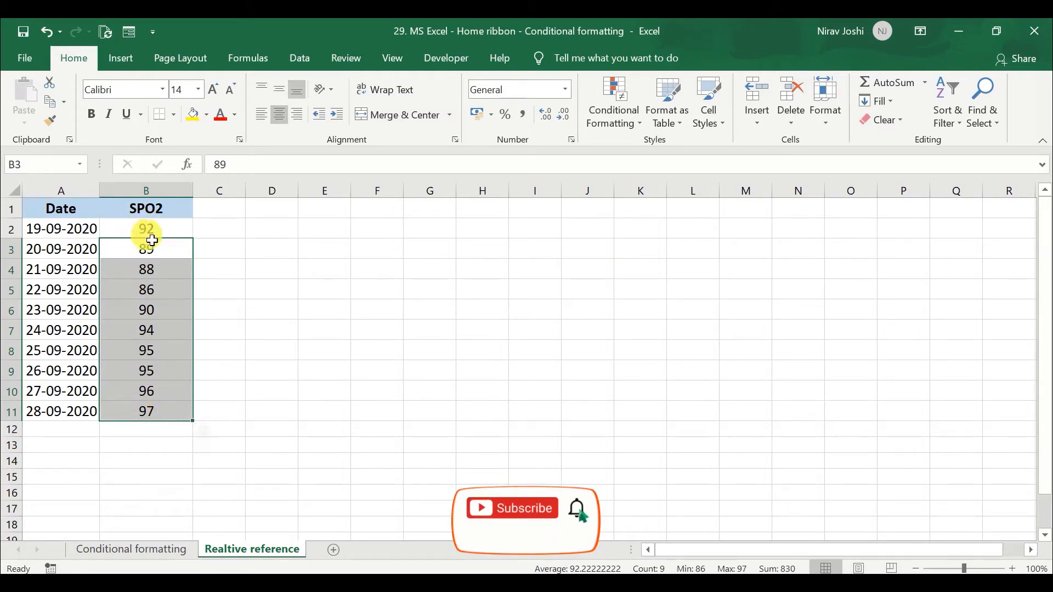
click(601, 113)
mouse_move(658, 151)
click(799, 153)
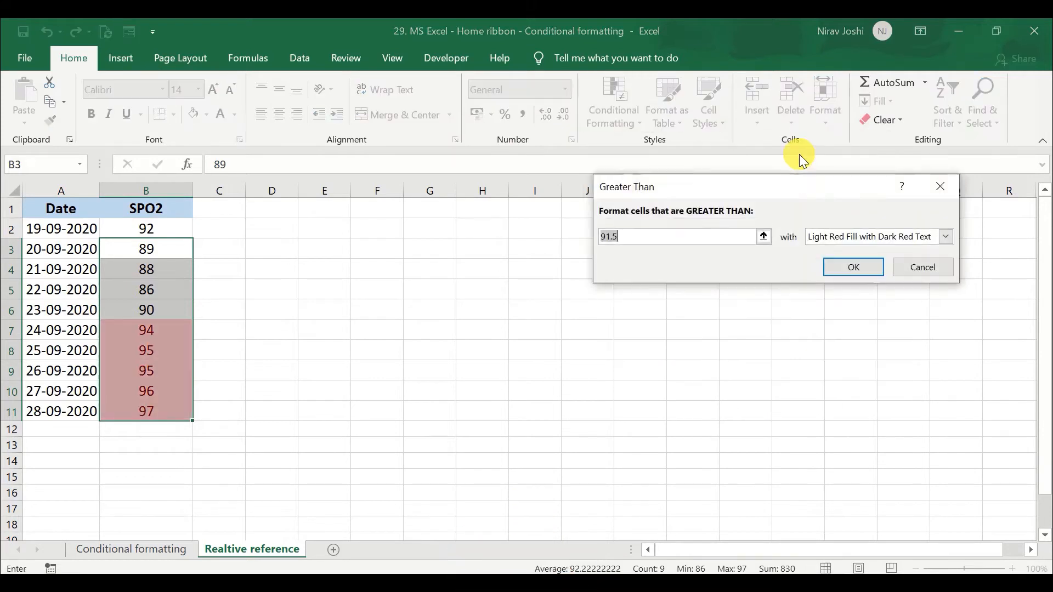
click(124, 235)
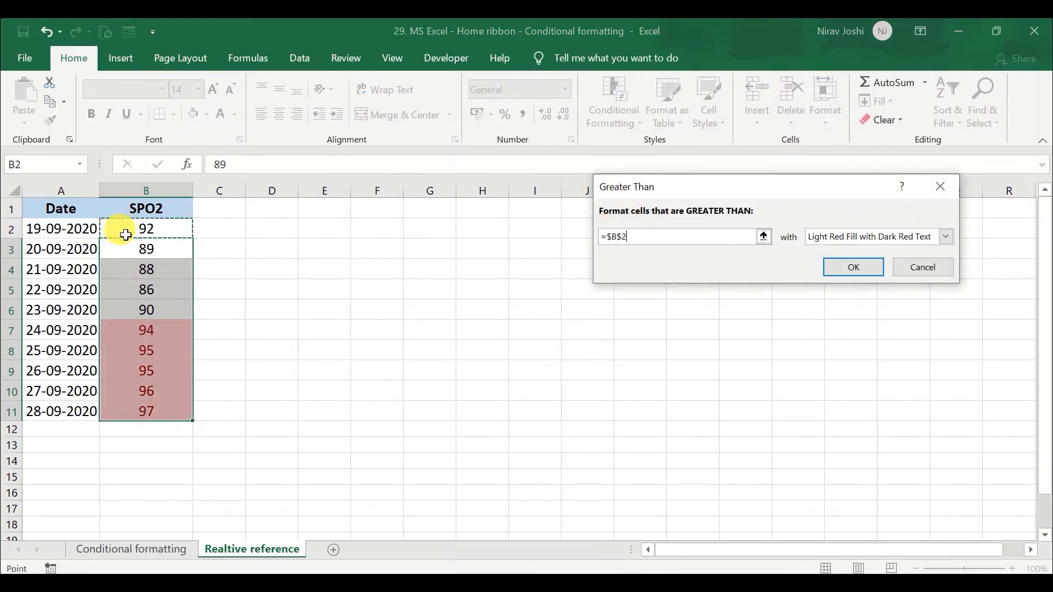
key(F4)
key(F4)
key(F4)
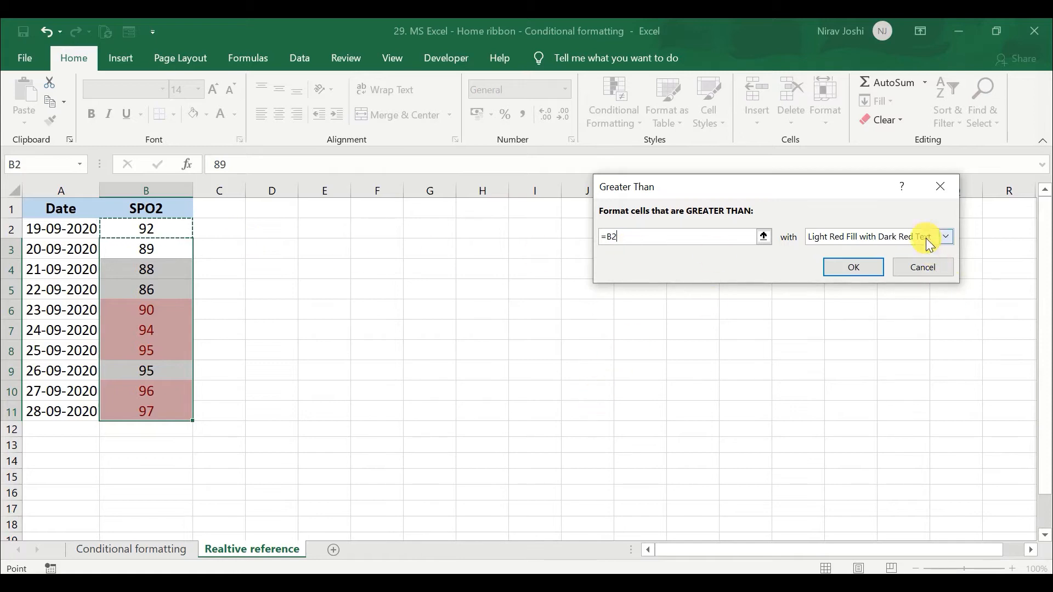
Apply the rule with Green Fill with Dark Green Text and return to the Conditional formatting sheet.
click(945, 236)
click(844, 275)
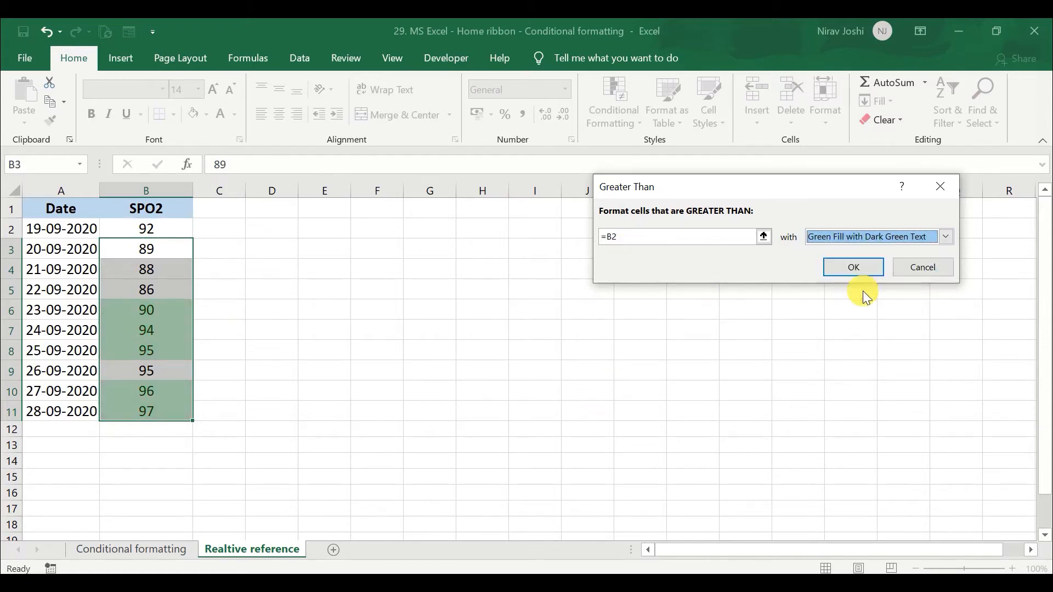
click(855, 268)
click(165, 314)
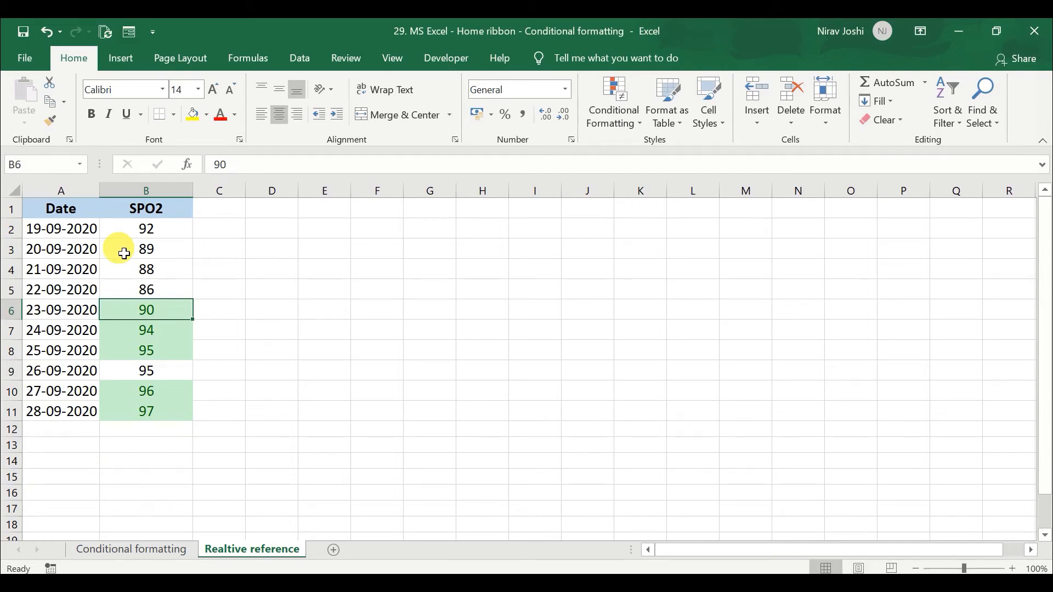
click(123, 550)
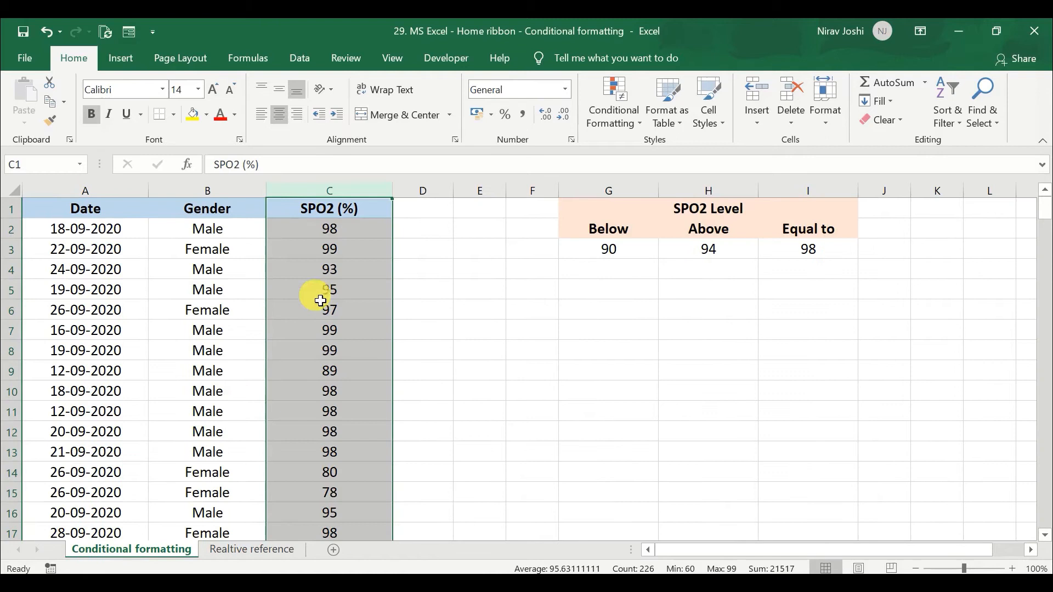
Highlight SPO2 (%) column values less than cell $G$3 with Light Red Fill with Dark Red Text.
click(630, 106)
mouse_move(680, 152)
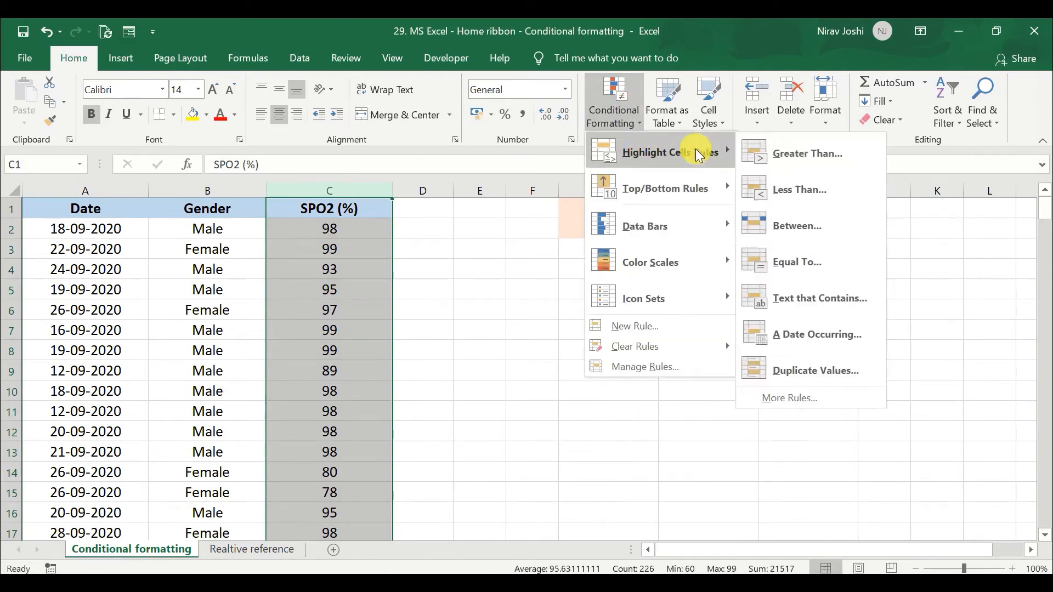
click(809, 188)
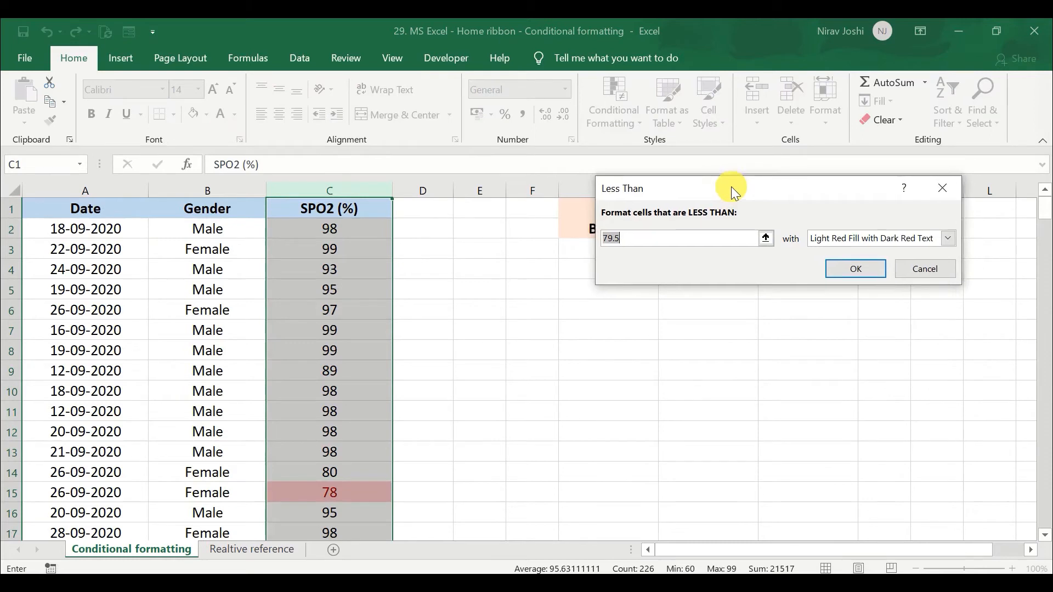
drag(731, 187, 732, 308)
click(612, 249)
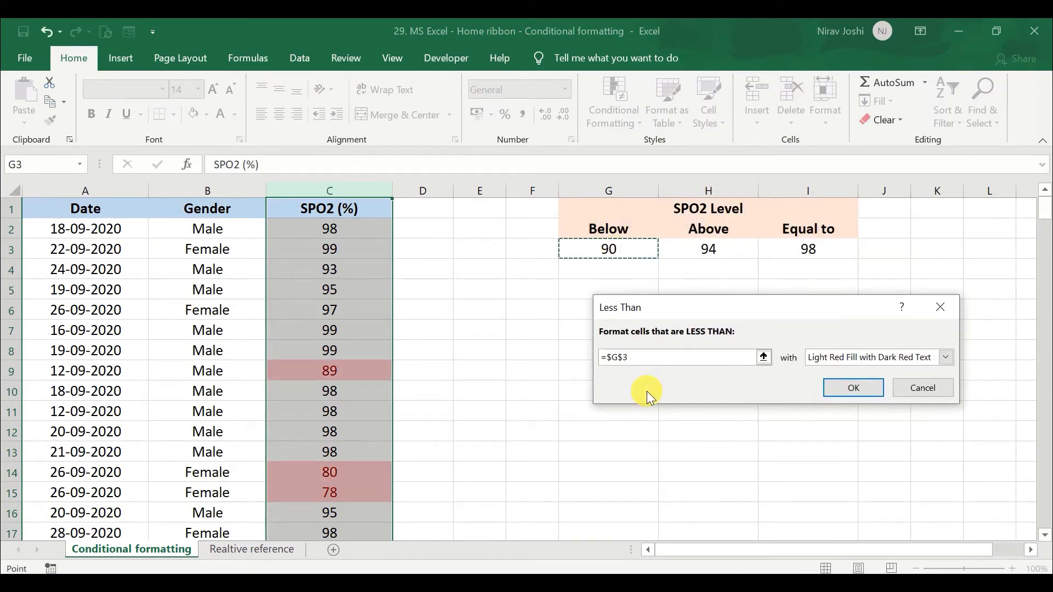
click(843, 388)
click(287, 308)
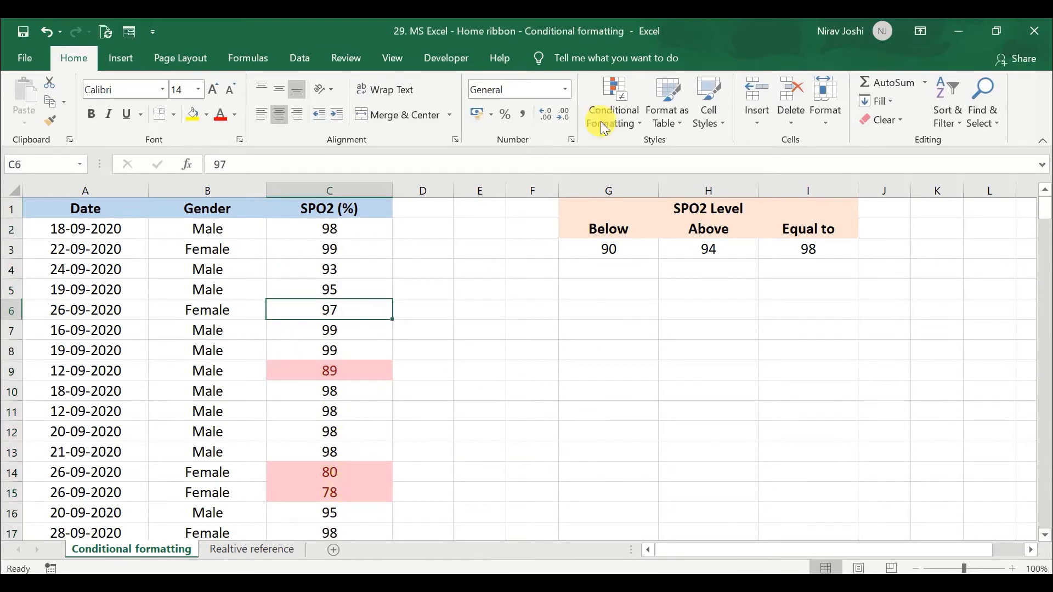
Undo the Less Than rule on the SPO2 (%) column.
click(364, 188)
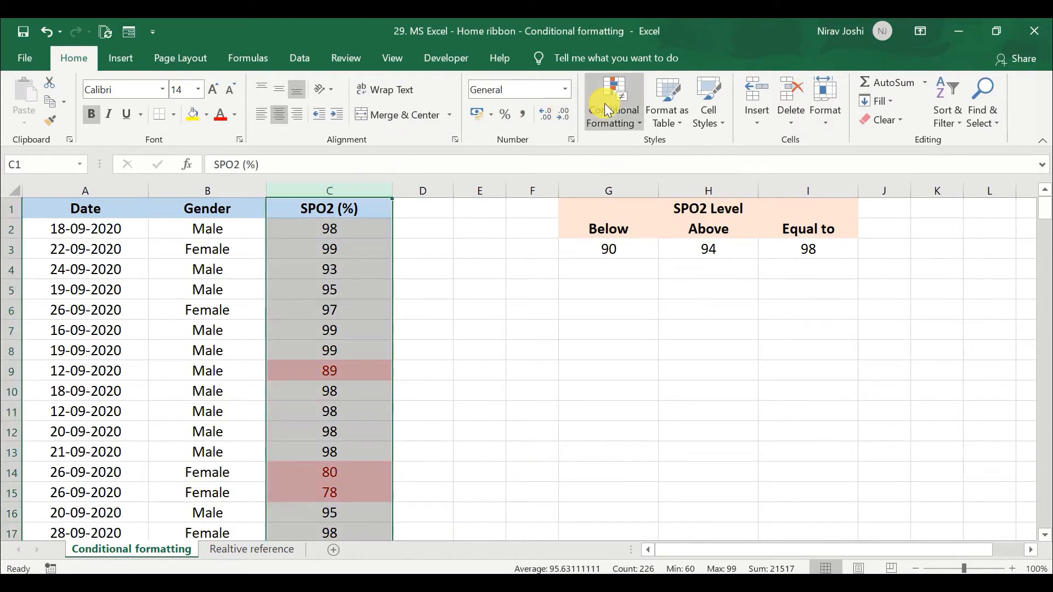
click(438, 345)
key(ctrl+z)
Create a Between rule for the SPO2 (%) column with cells $G$3 and $H$3 as its limits.
click(356, 208)
click(362, 193)
click(600, 125)
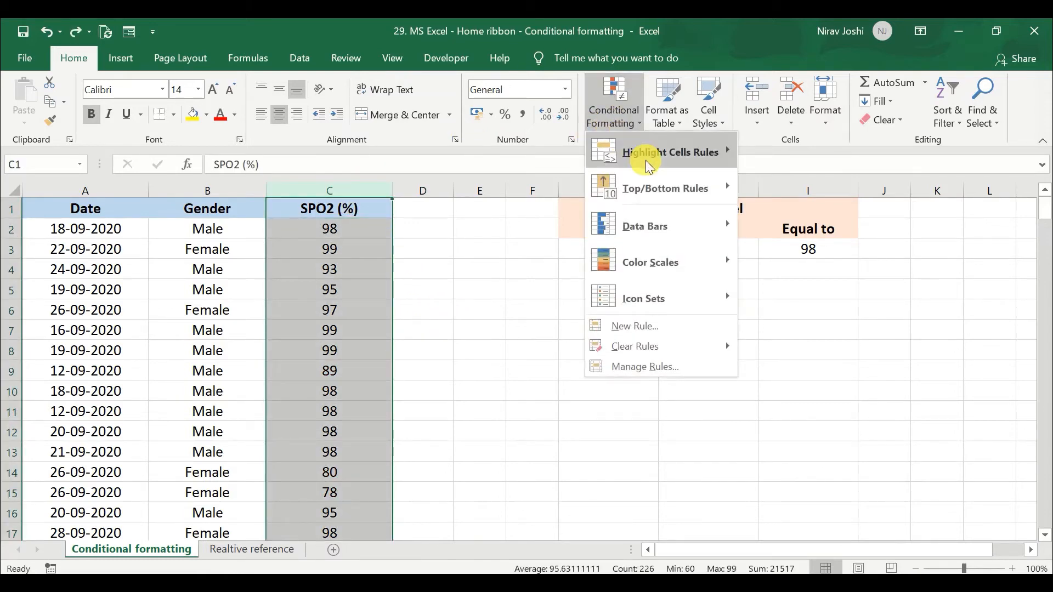
mouse_move(647, 149)
click(798, 224)
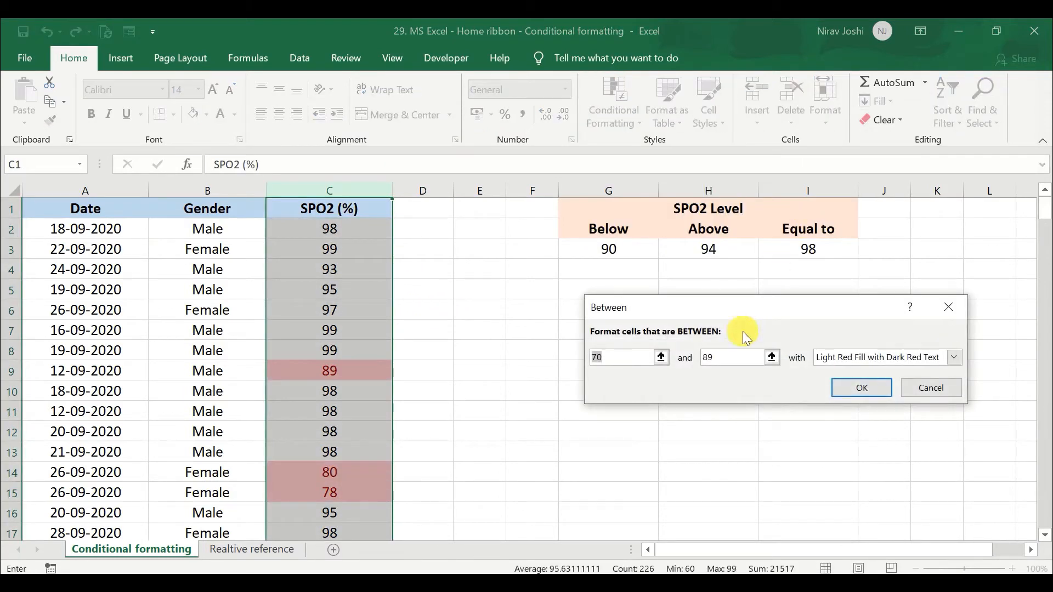
key(BackSpace)
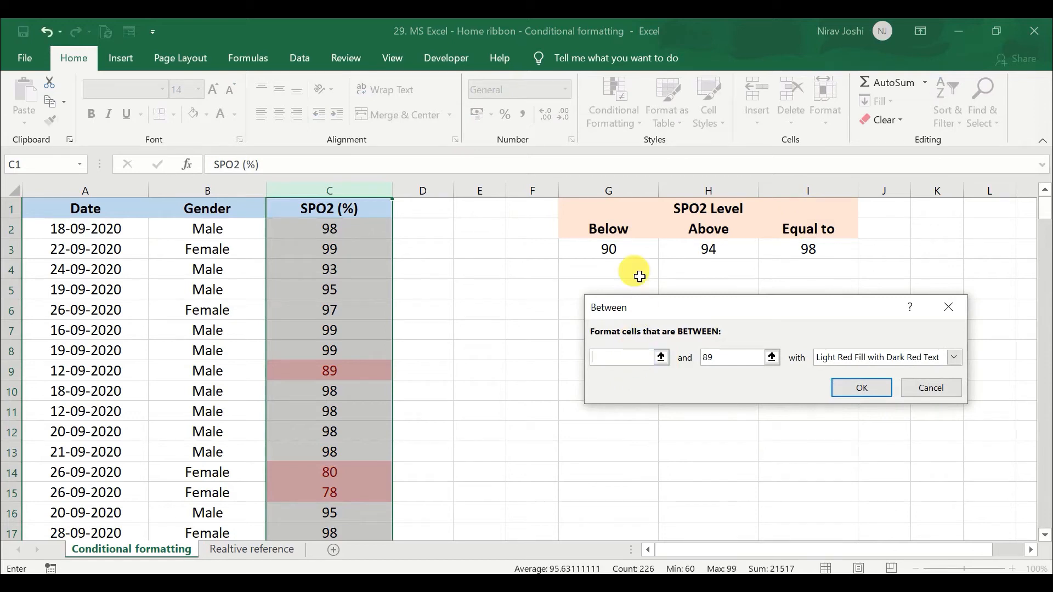
click(608, 249)
double_click(717, 358)
key(BackSpace)
click(712, 248)
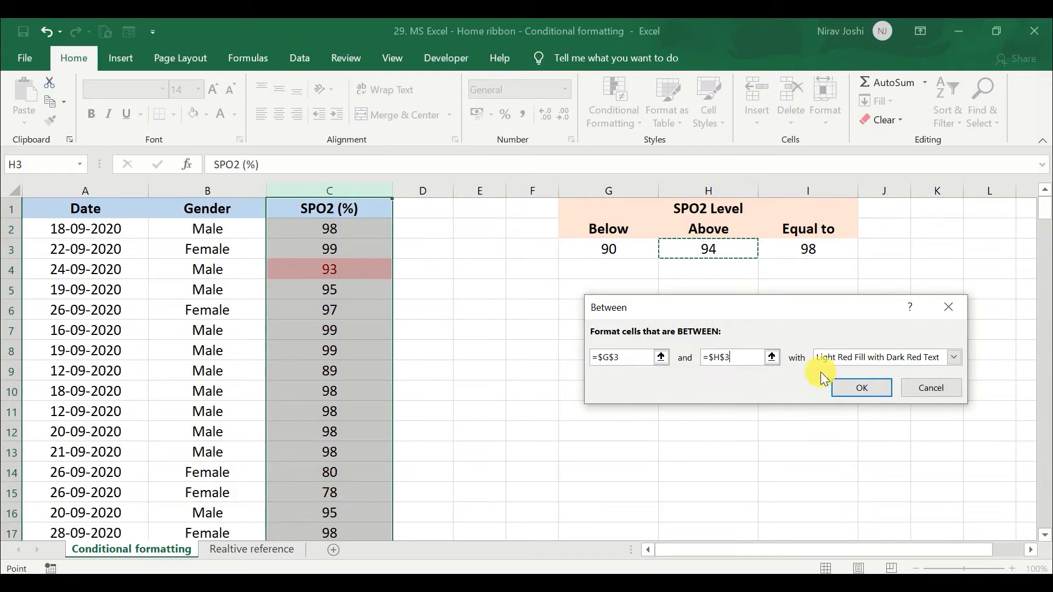
Format the Between rule with Yellow Fill with Dark Yellow Text and apply it.
click(864, 357)
click(873, 381)
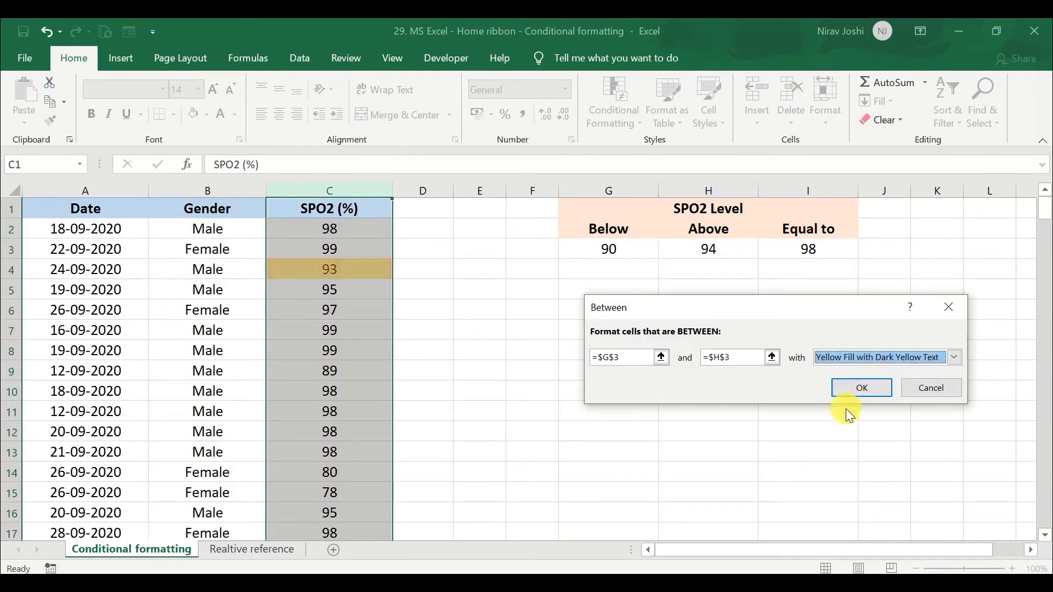
click(875, 391)
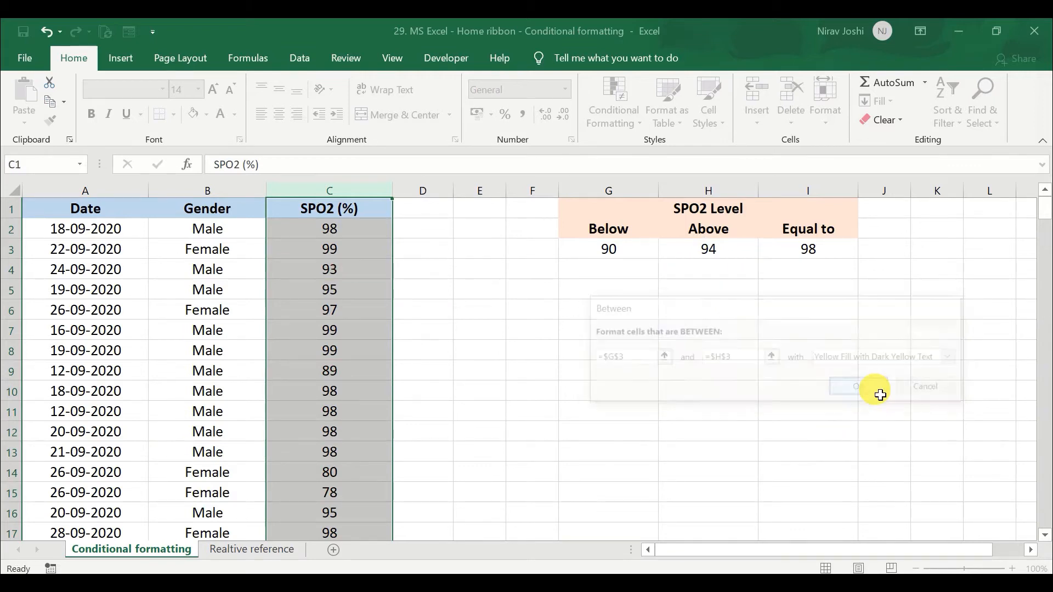
click(356, 219)
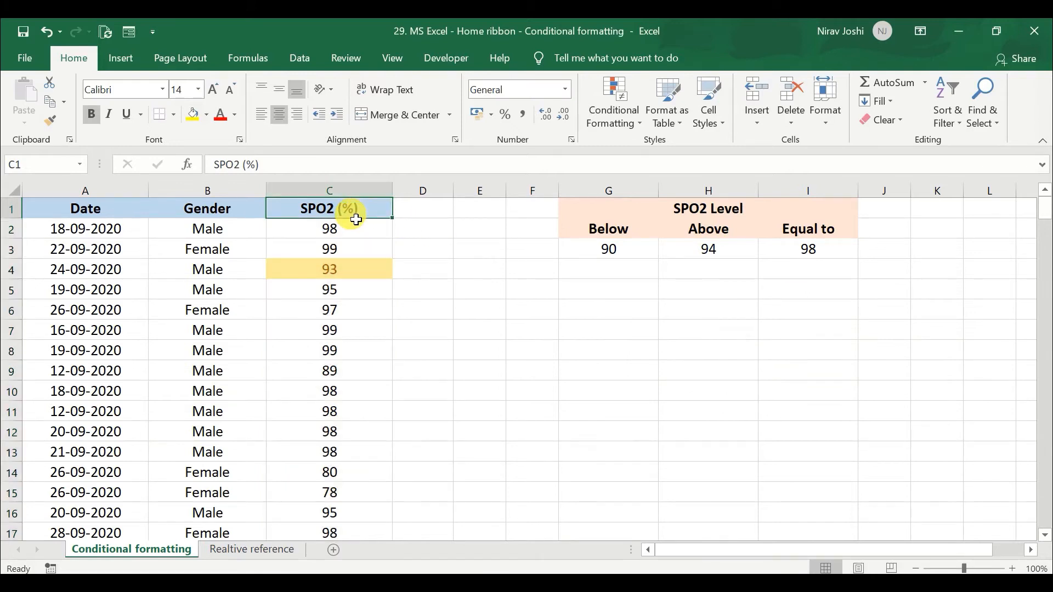
Add filters to the table headers and filter the SPO2 (%) column by the yellow cell color.
key(ctrl+shift+l)
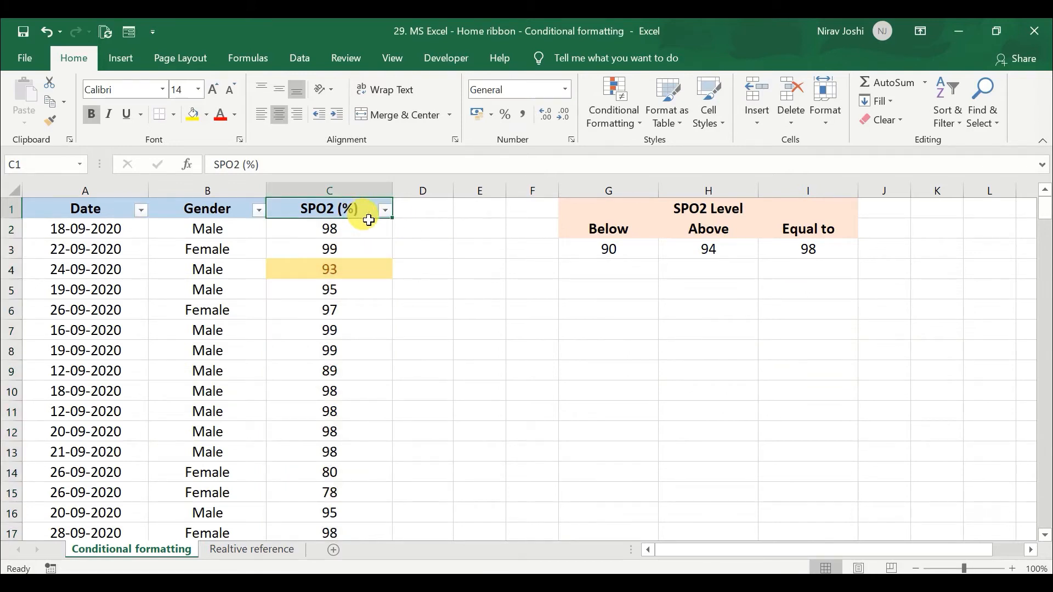
click(386, 212)
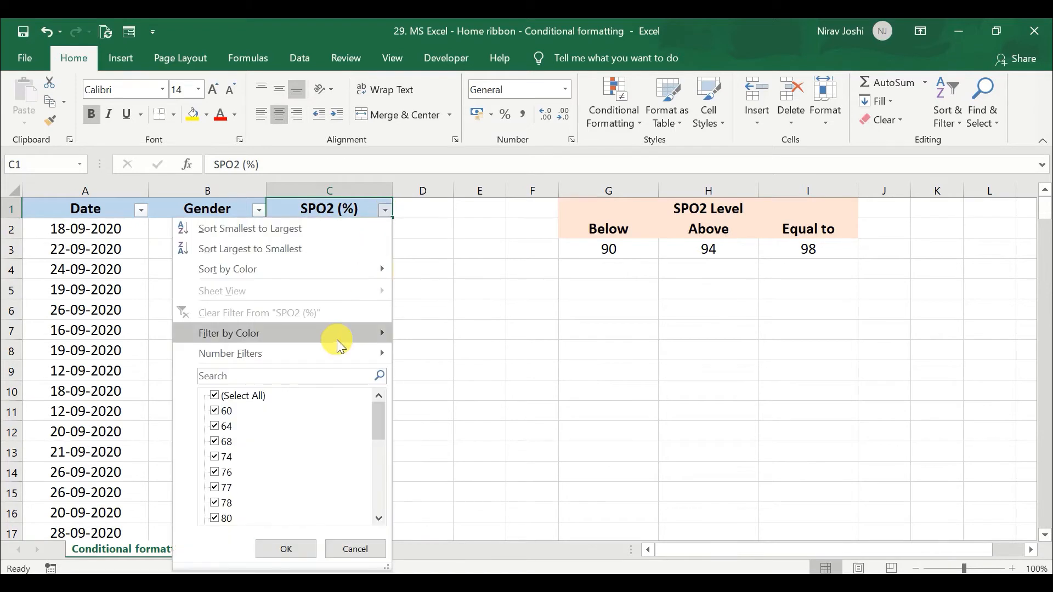
mouse_move(337, 340)
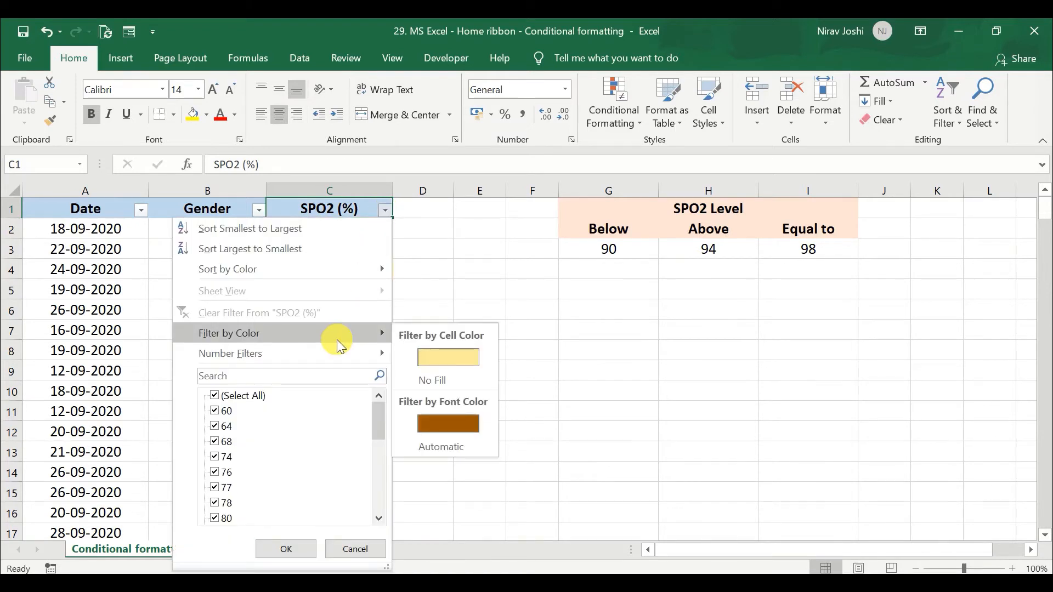
click(442, 358)
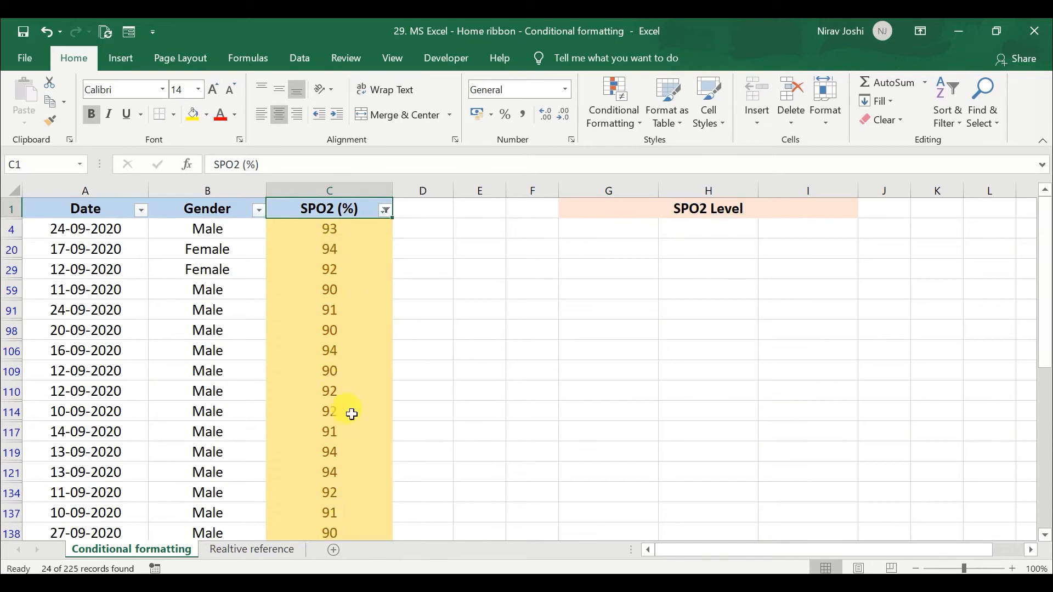
scroll(348, 357, down, 2)
scroll(344, 363, down, 2)
scroll(343, 363, up, 4)
Clear the color filter from the SPO2 (%) column.
click(387, 209)
click(256, 318)
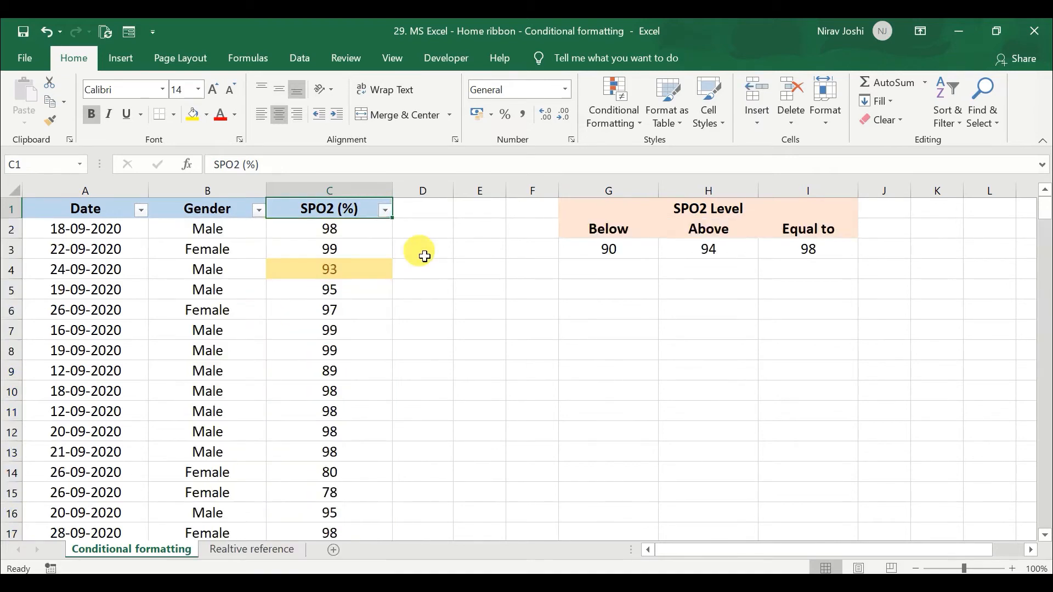
Sort the SPO2 (%) column by cell color with the yellow cells on top and look through the sorted rows.
click(386, 211)
mouse_move(285, 266)
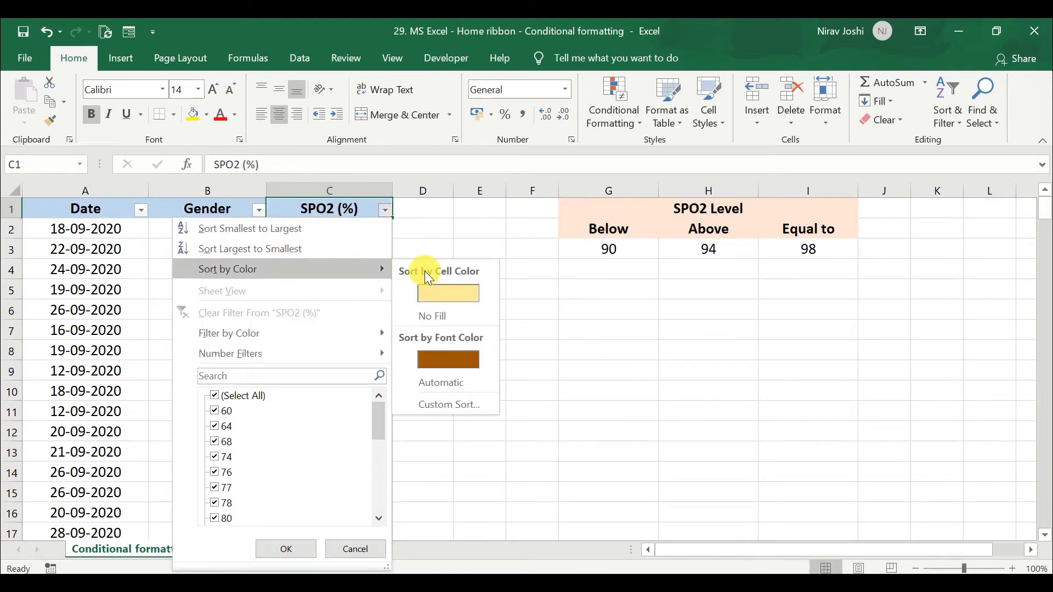
click(448, 293)
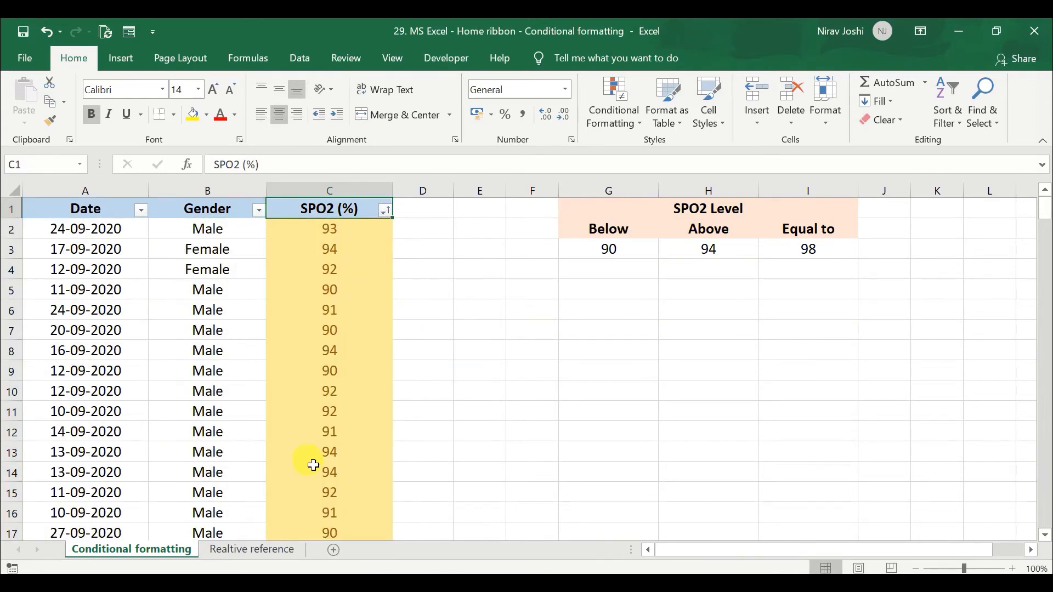
scroll(313, 465, down, 7)
scroll(313, 465, down, 20)
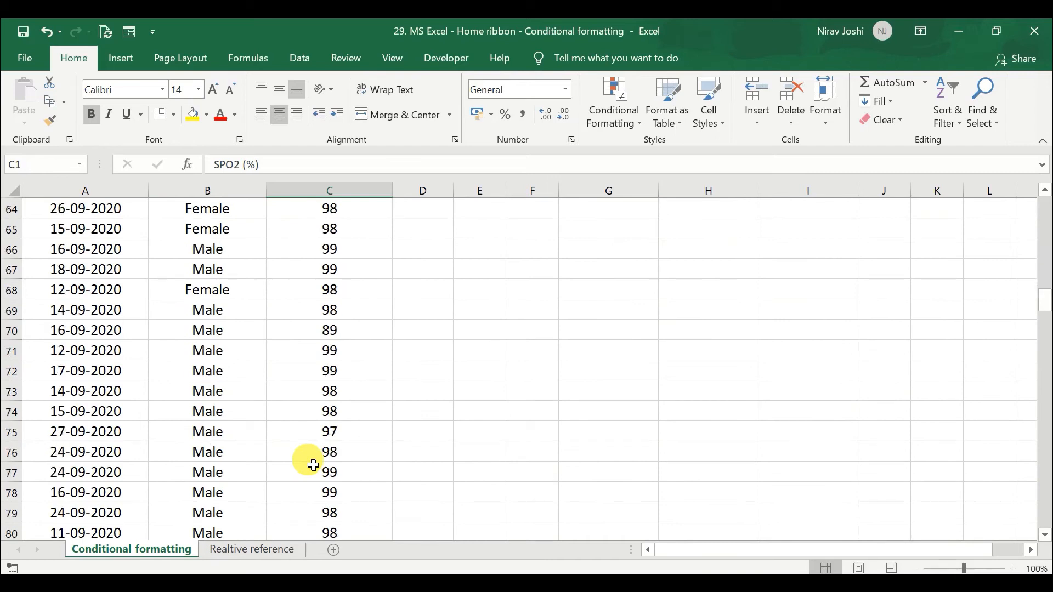
scroll(313, 455, up, 4)
scroll(313, 455, up, 20)
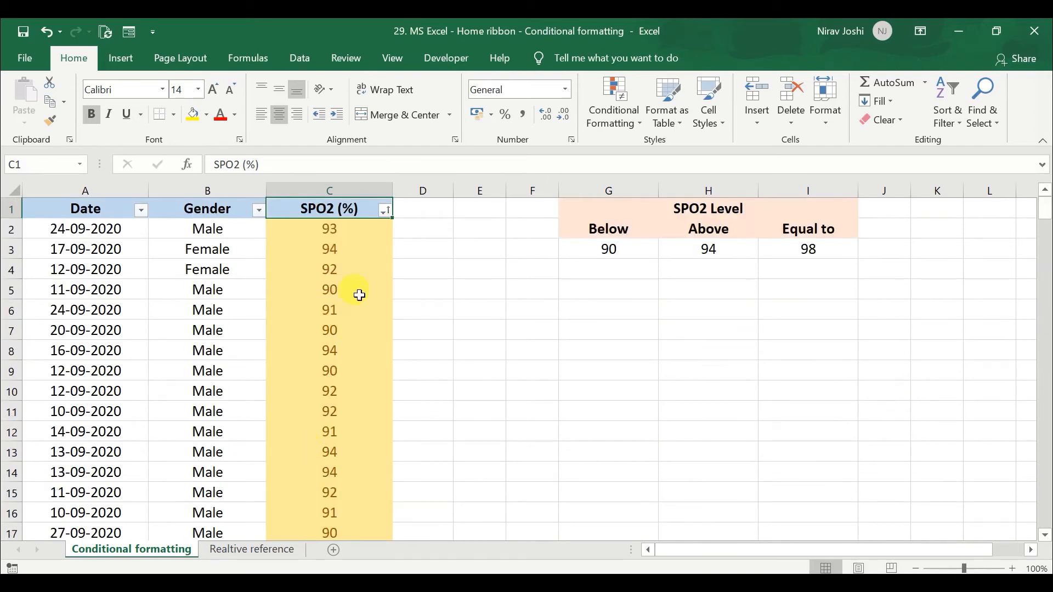
Sort the SPO2 (%) column by cell color with the No Fill cells on top.
click(385, 210)
mouse_move(299, 277)
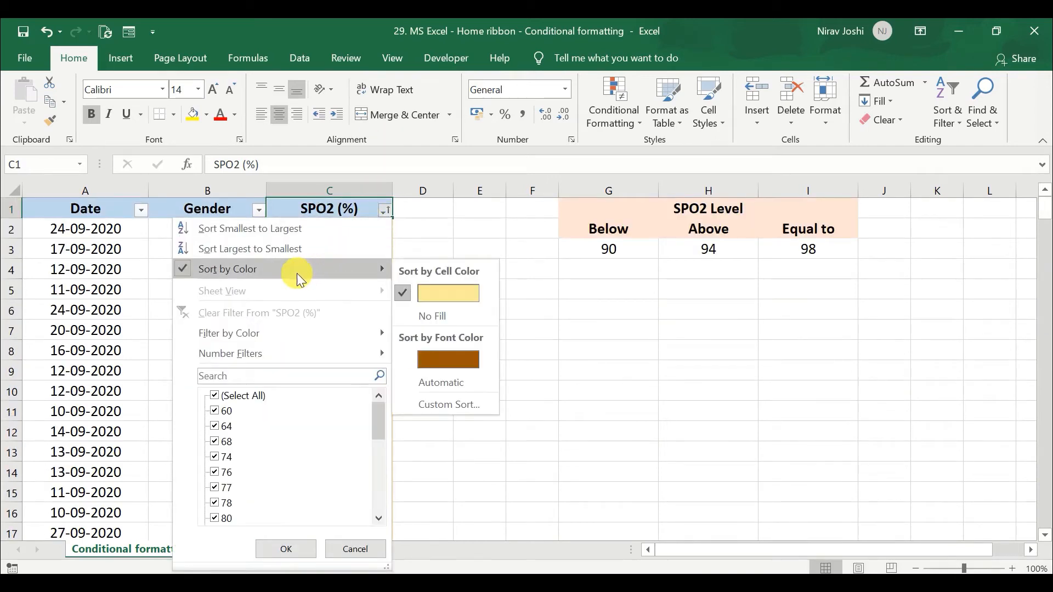
click(431, 317)
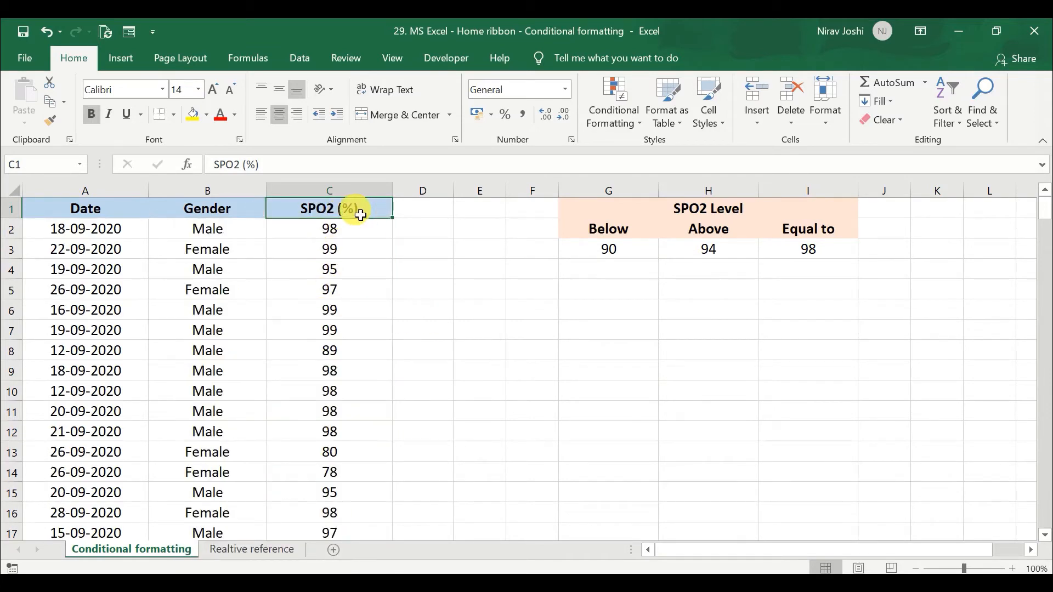
Undo the color sorts so the table rows return to their original order.
key(ctrl+z)
key(ctrl+z)
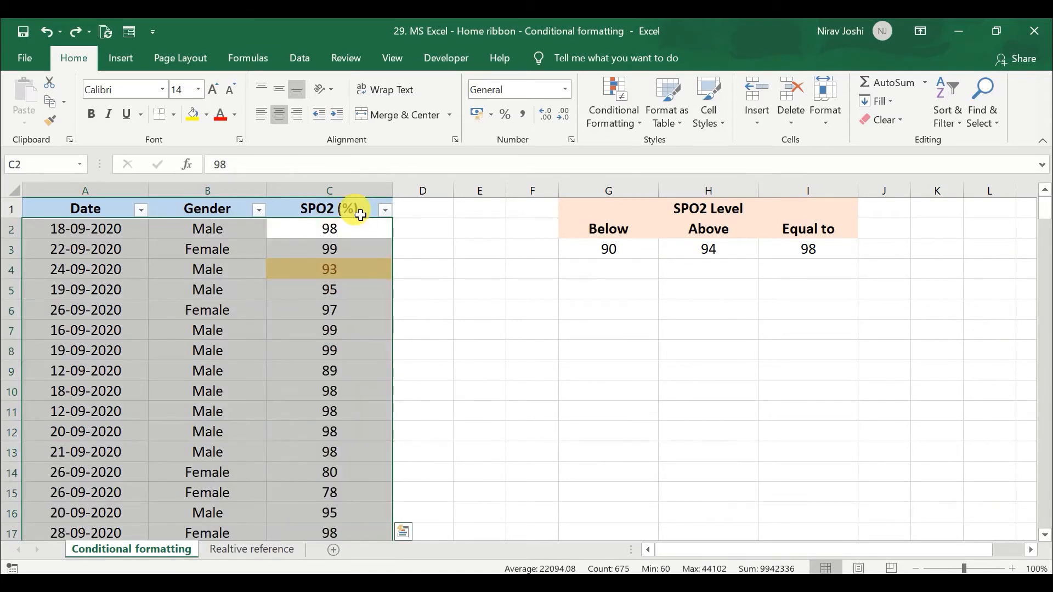
click(361, 215)
Clear the conditional formatting rules from the whole SPO2 (%) column.
click(351, 200)
click(599, 110)
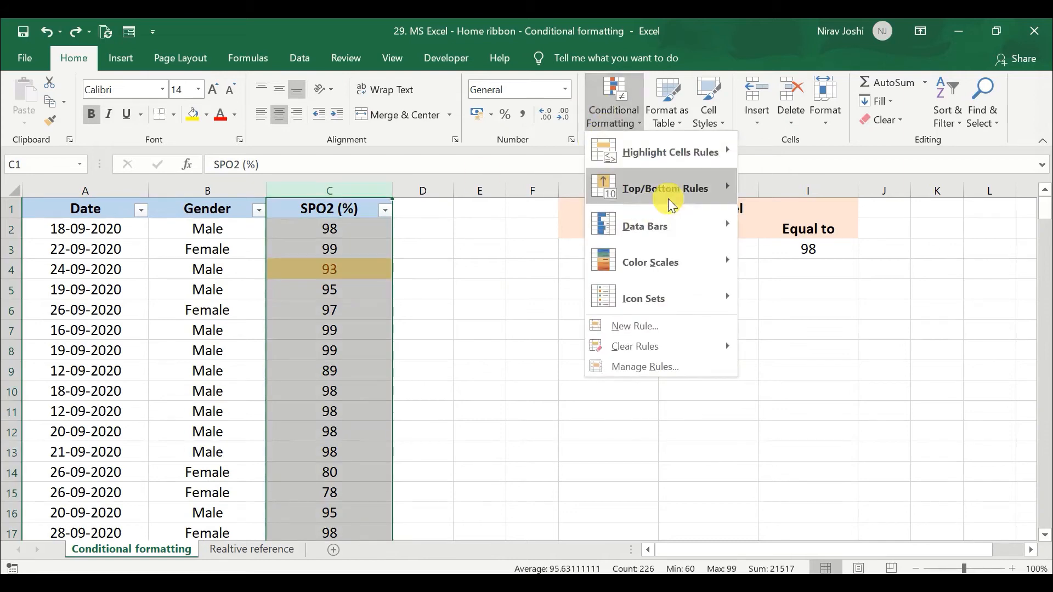
mouse_move(693, 351)
click(773, 349)
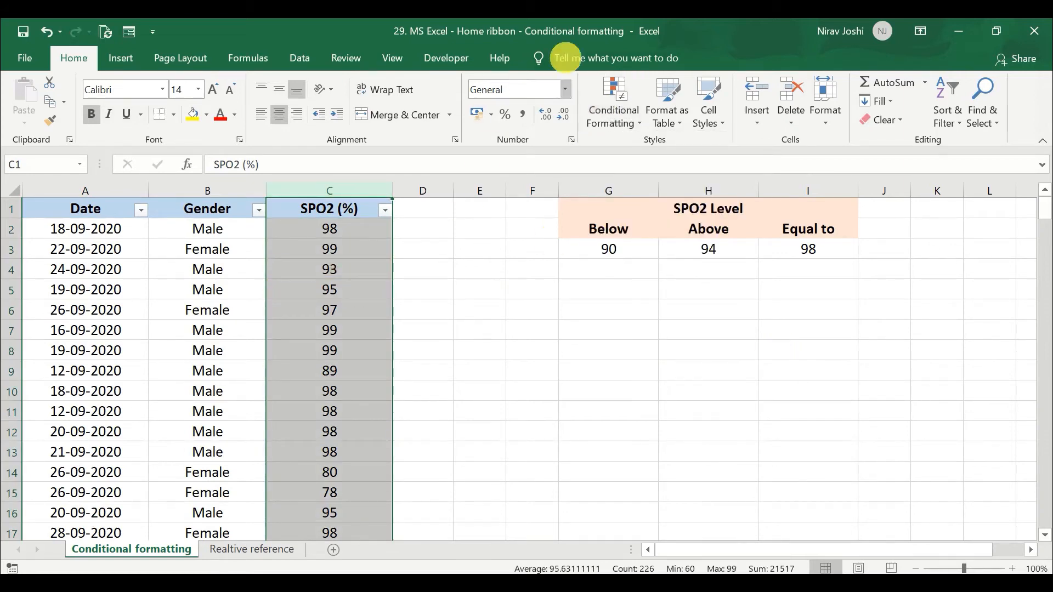
Highlight SPO2 (%) column values equal to cell $I$3 with Light Red Fill with Dark Red Text.
click(617, 101)
mouse_move(712, 152)
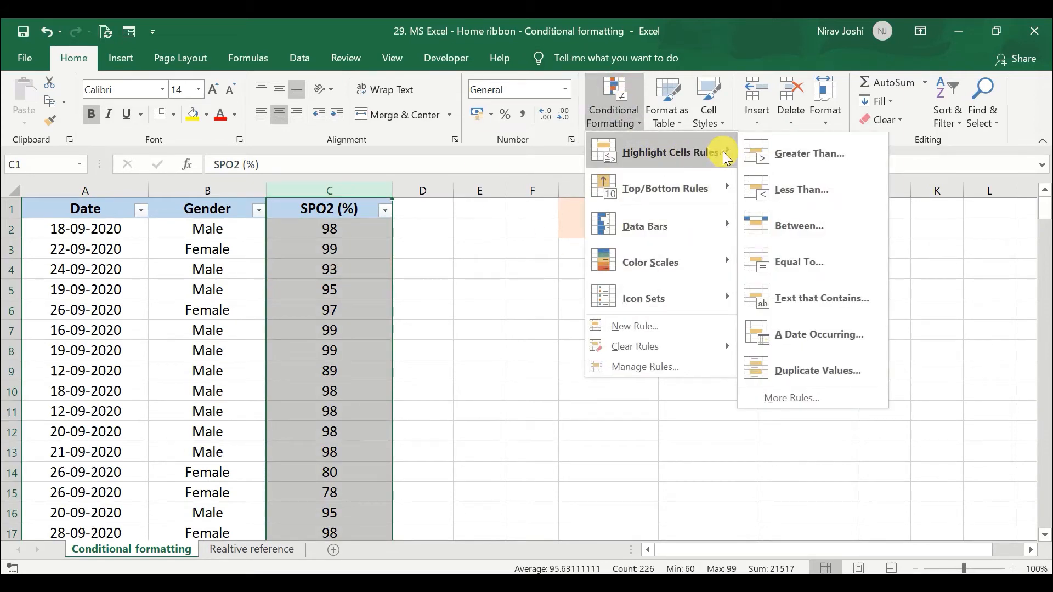
click(800, 261)
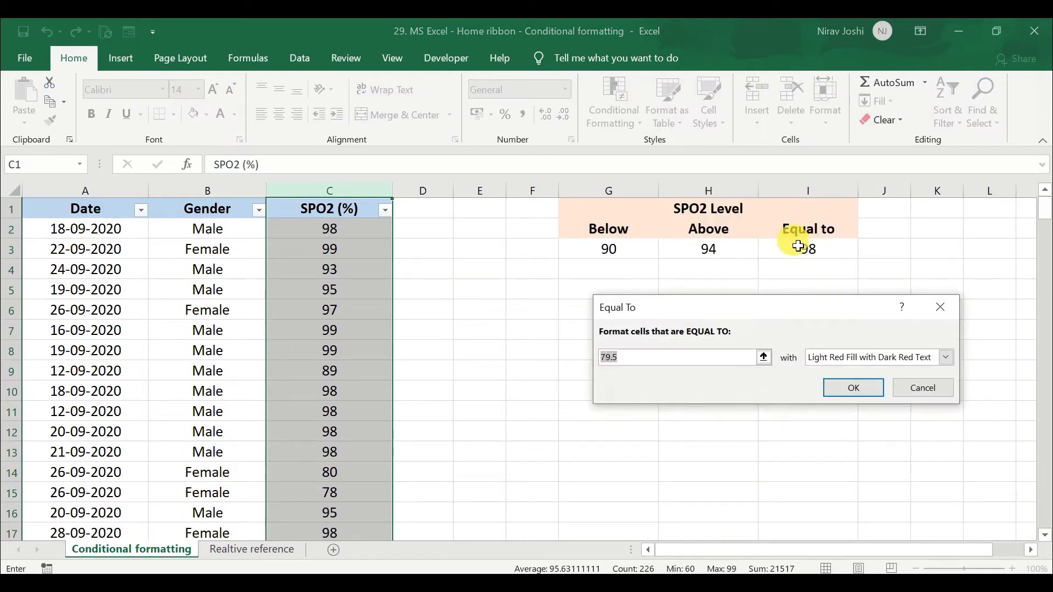
click(799, 247)
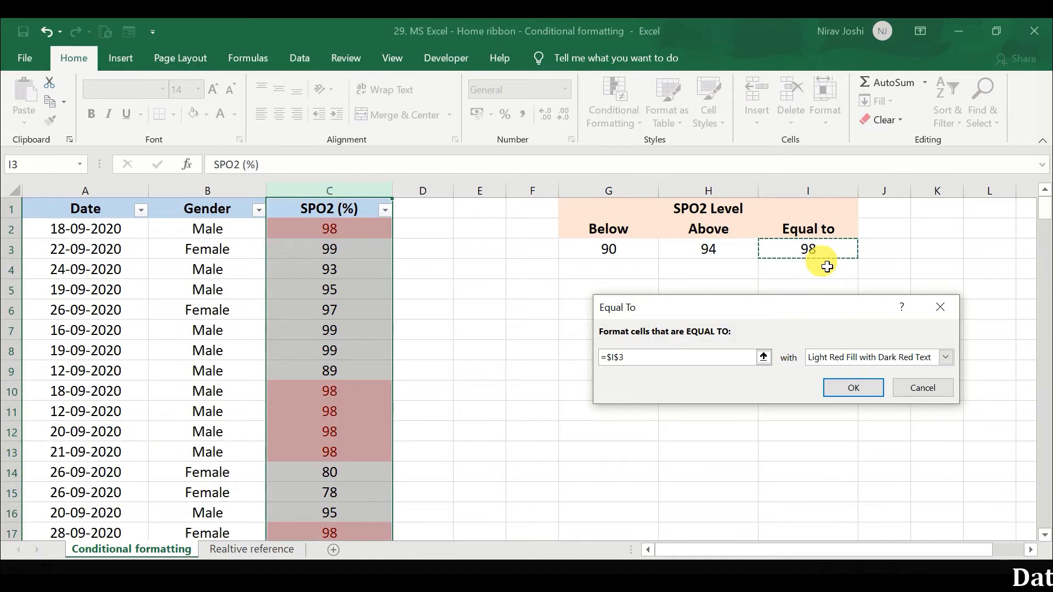
click(855, 390)
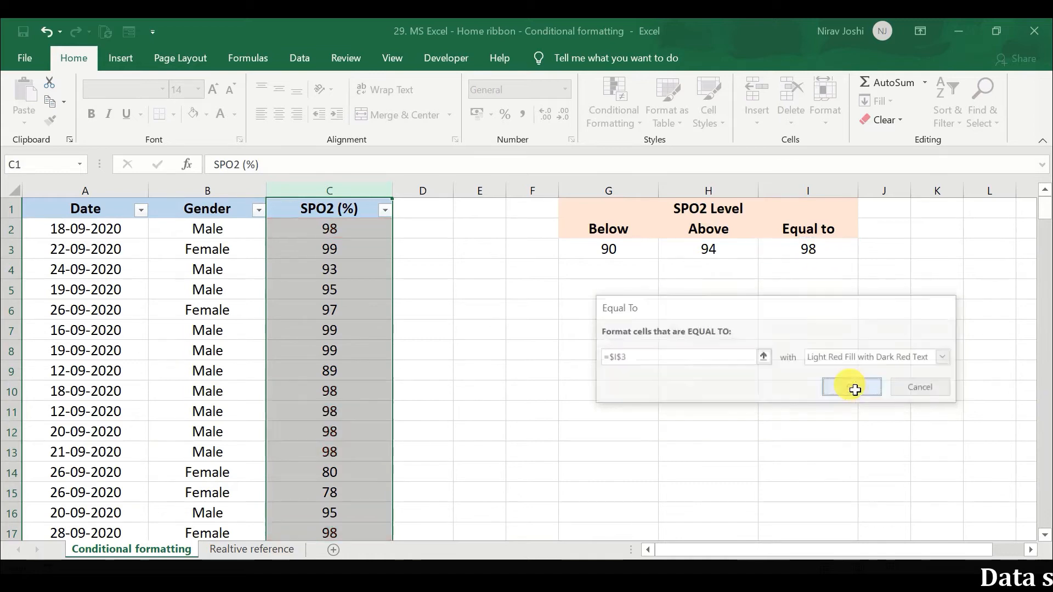
click(323, 289)
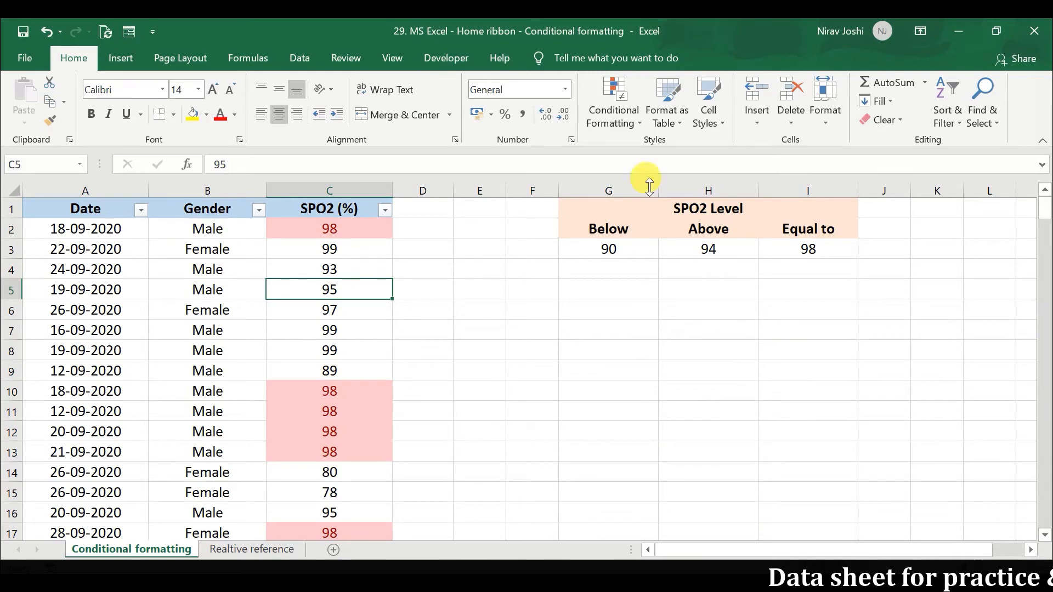
Clear the Equal To conditional formatting rule from the sheet.
click(611, 109)
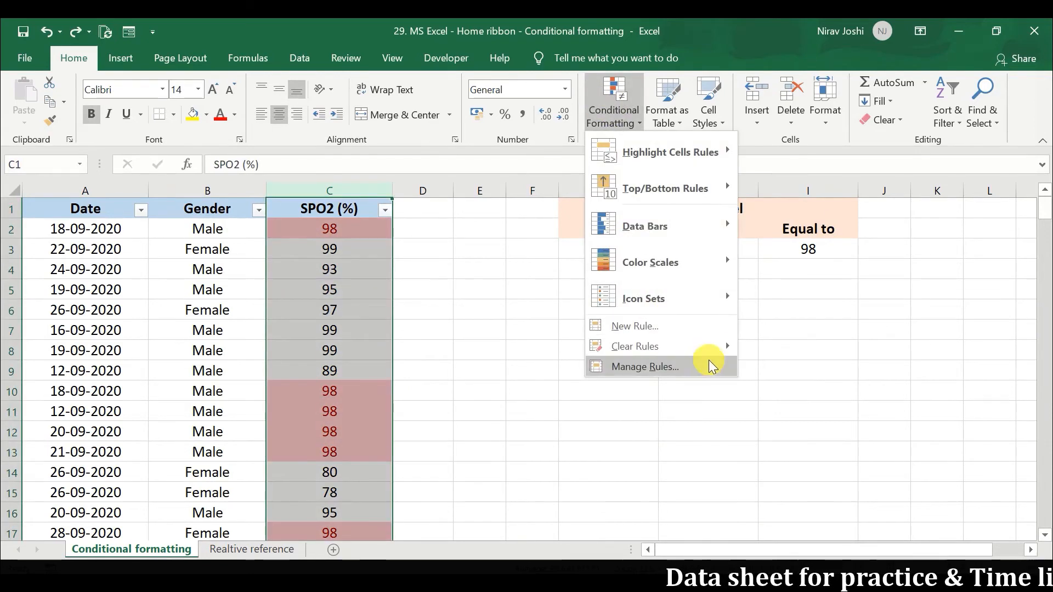
mouse_move(727, 346)
click(805, 368)
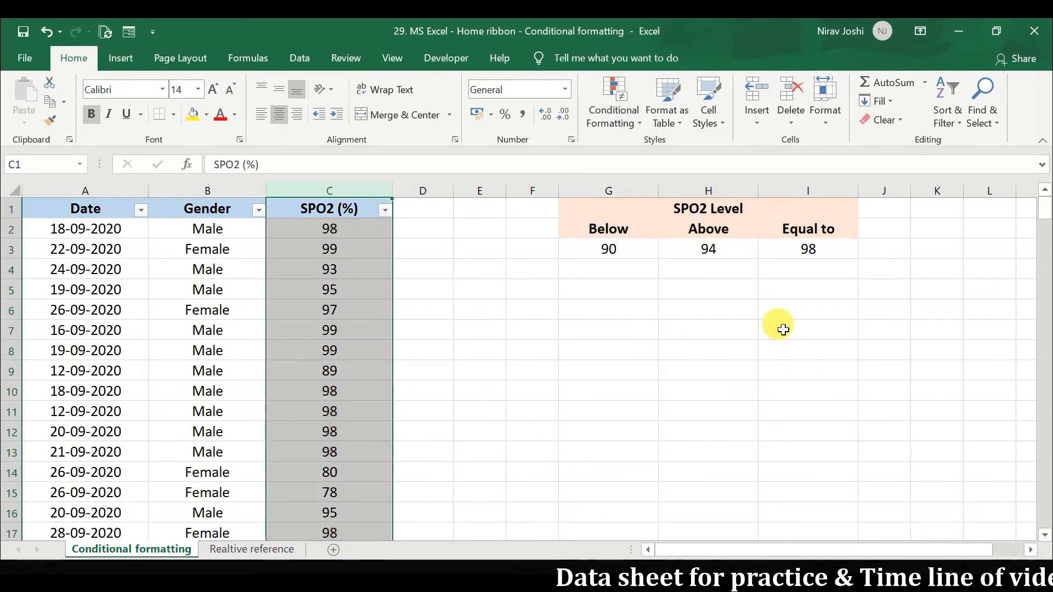
Set up a Text that Contains rule on the Gender column for "female" with Light Red Fill with Dark Red Text.
click(230, 191)
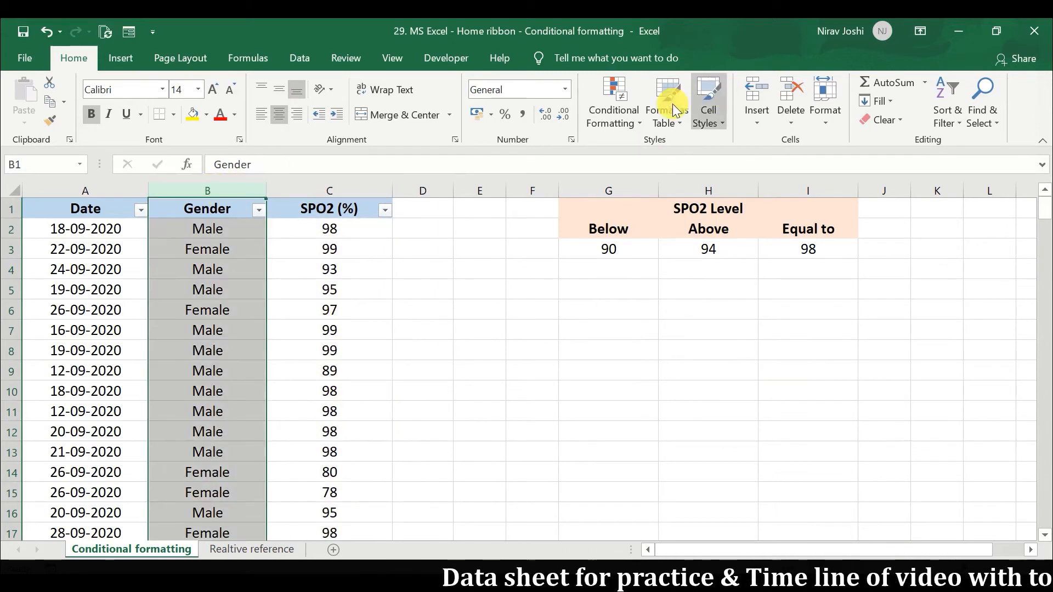
click(607, 111)
mouse_move(691, 151)
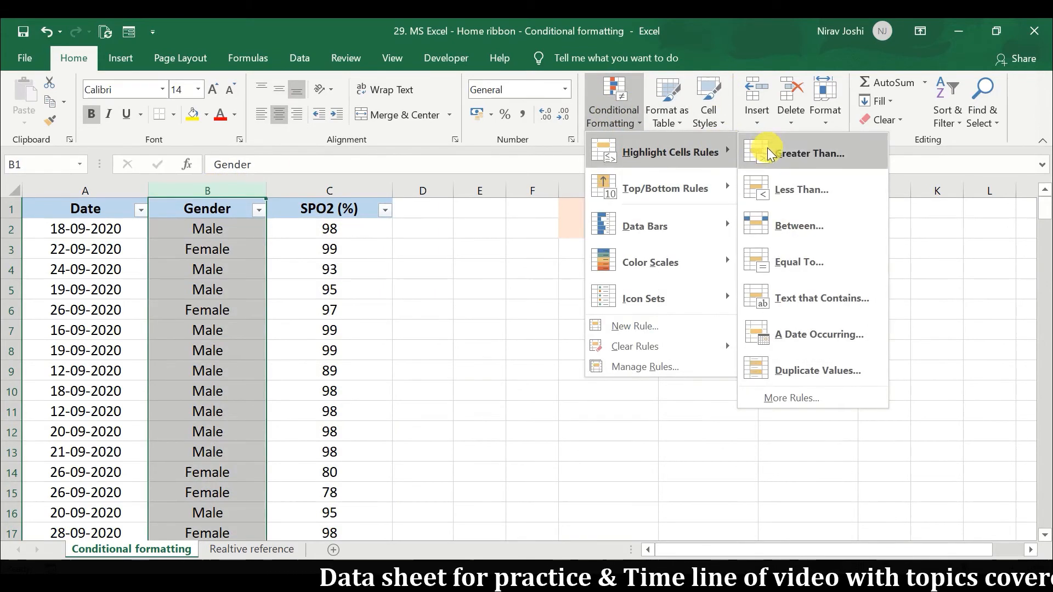
click(818, 301)
key(BackSpace)
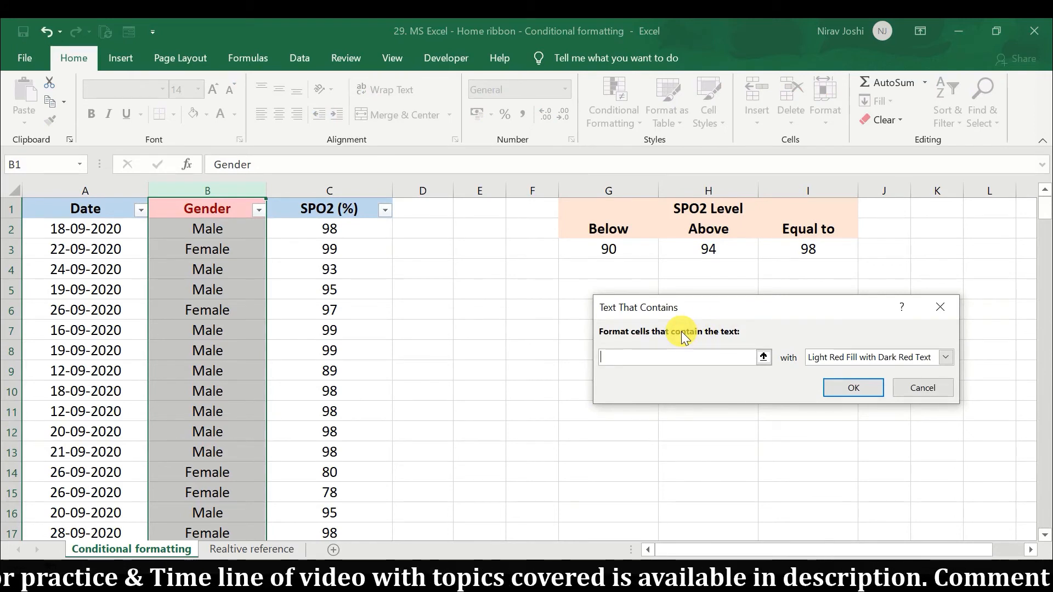
text(female)
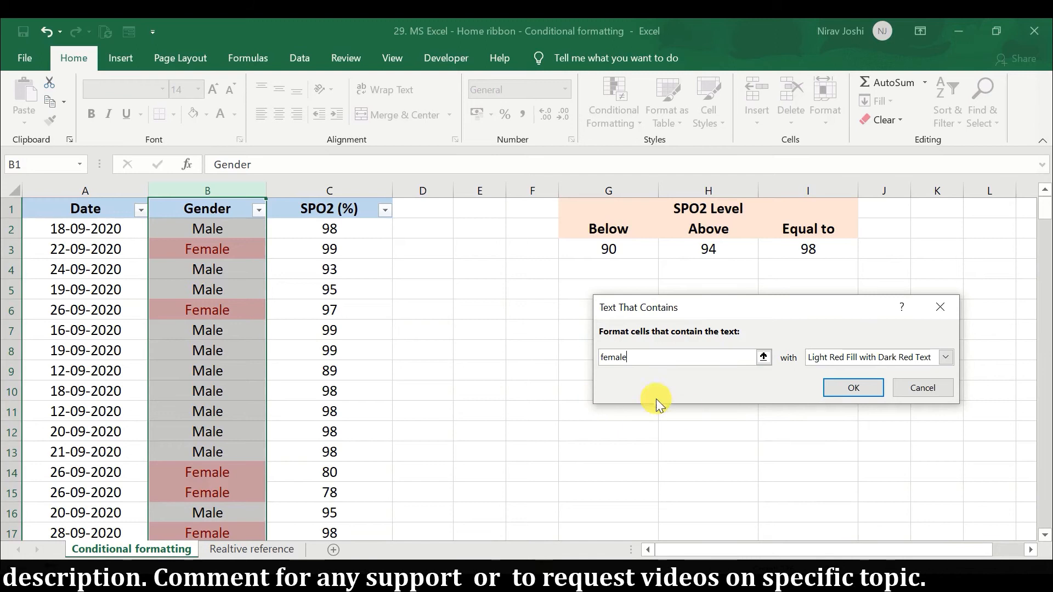
Shorten the Text that Contains rule's text to "male" to preview the matches, and cancel the rule.
click(609, 359)
key(BackSpace)
key(BackSpace)
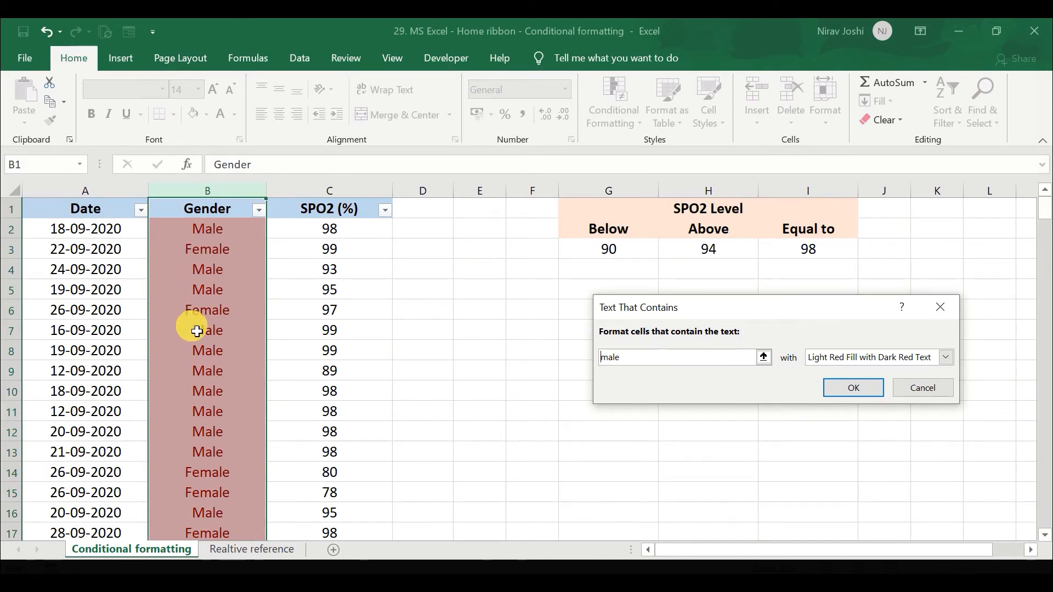
click(923, 388)
click(611, 102)
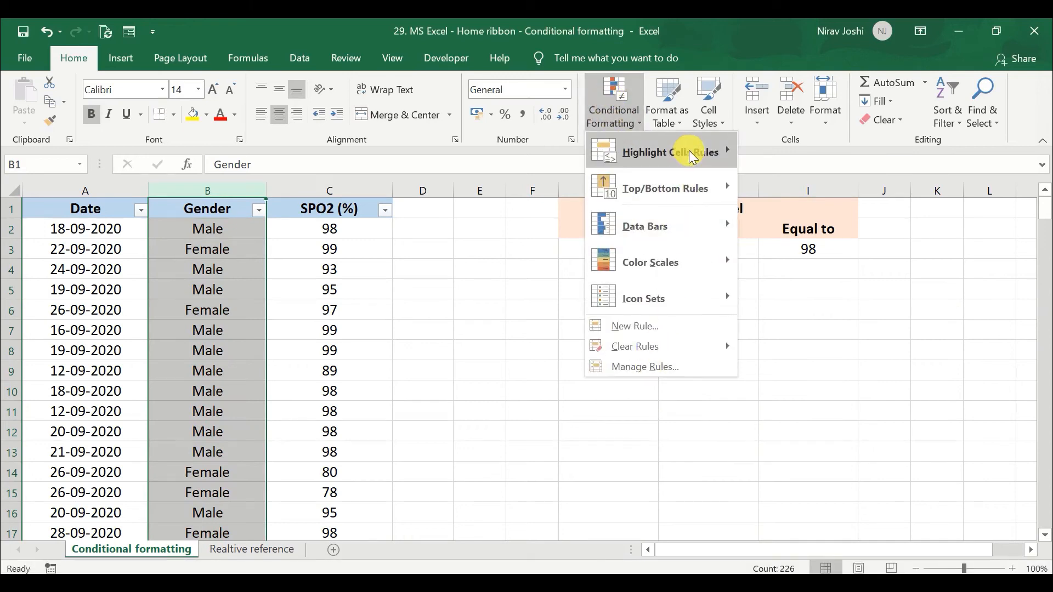
mouse_move(689, 149)
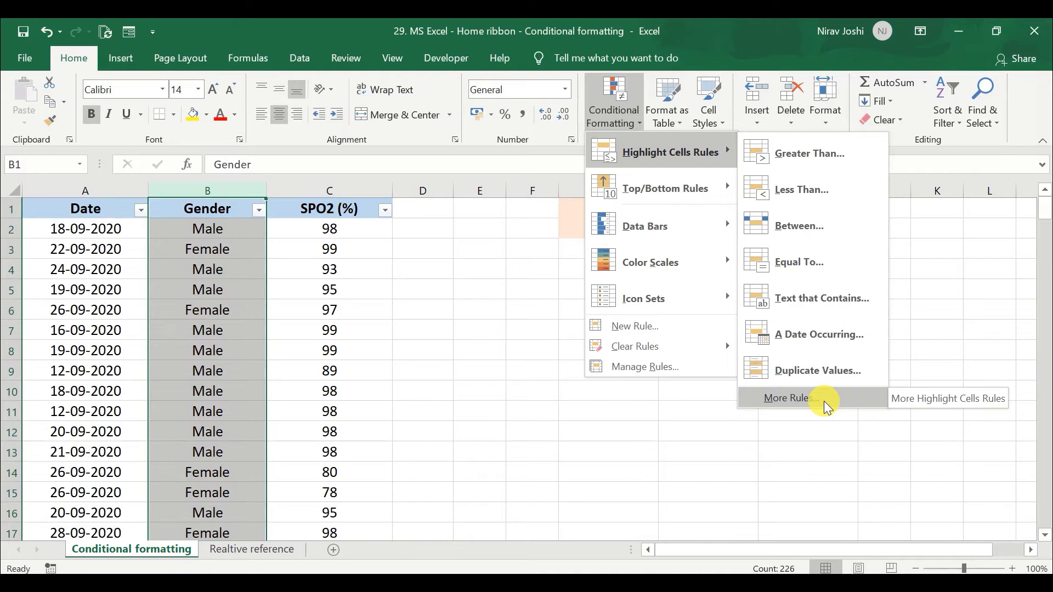
click(68, 337)
Highlight Date column cells with a date occurring Yesterday using Light Red Fill with Dark Red Text, and check the highlighted rows.
click(72, 193)
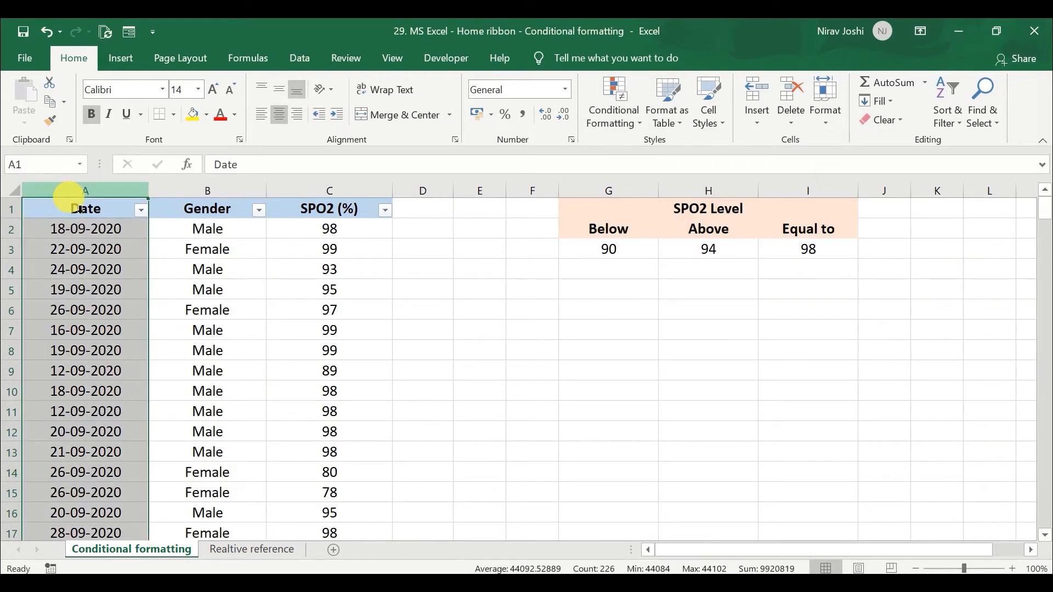
click(619, 107)
mouse_move(728, 155)
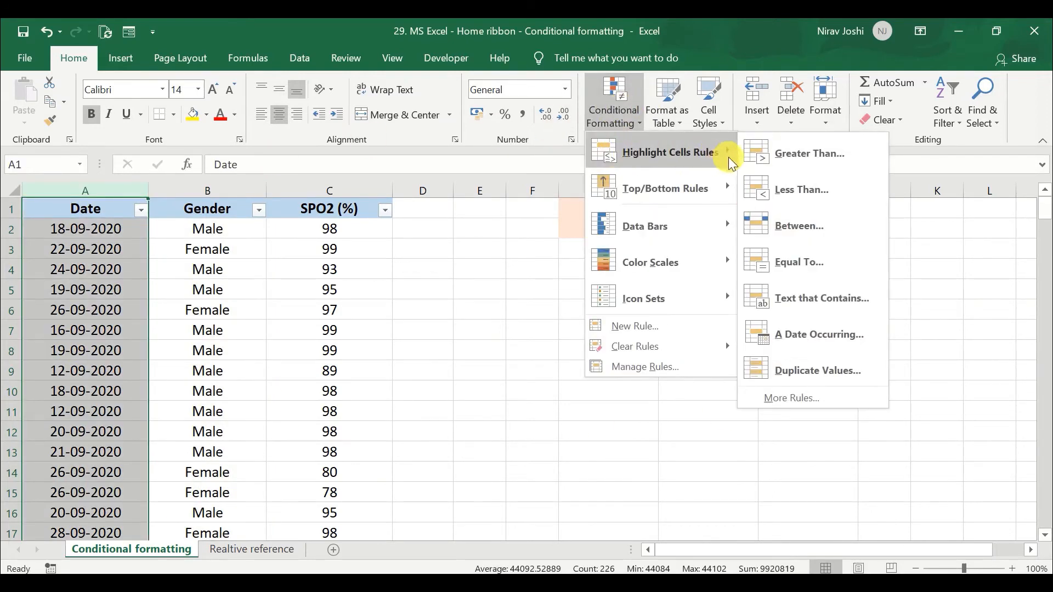
click(824, 333)
click(700, 340)
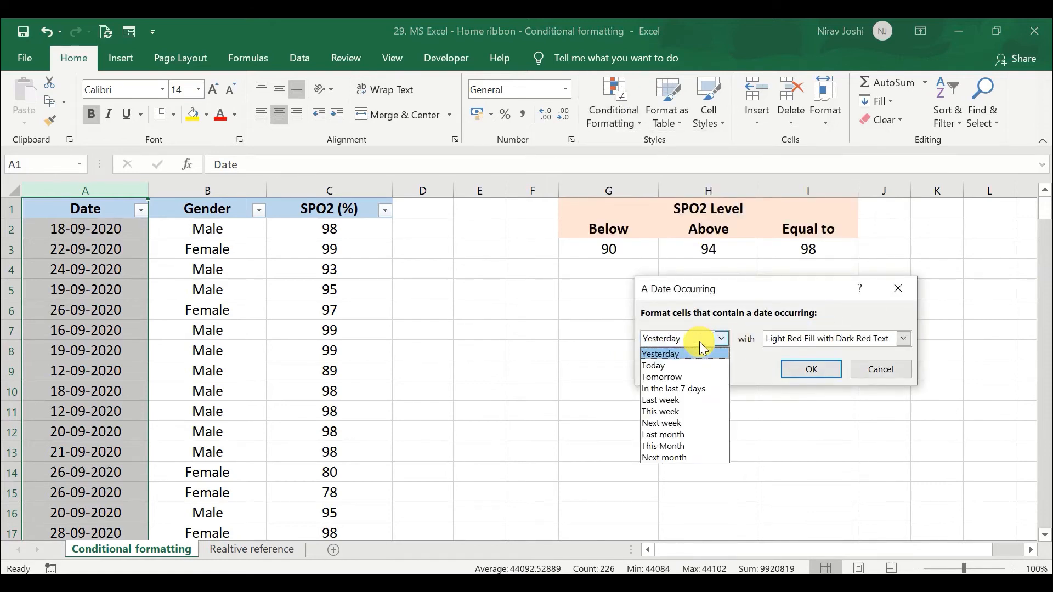
click(699, 341)
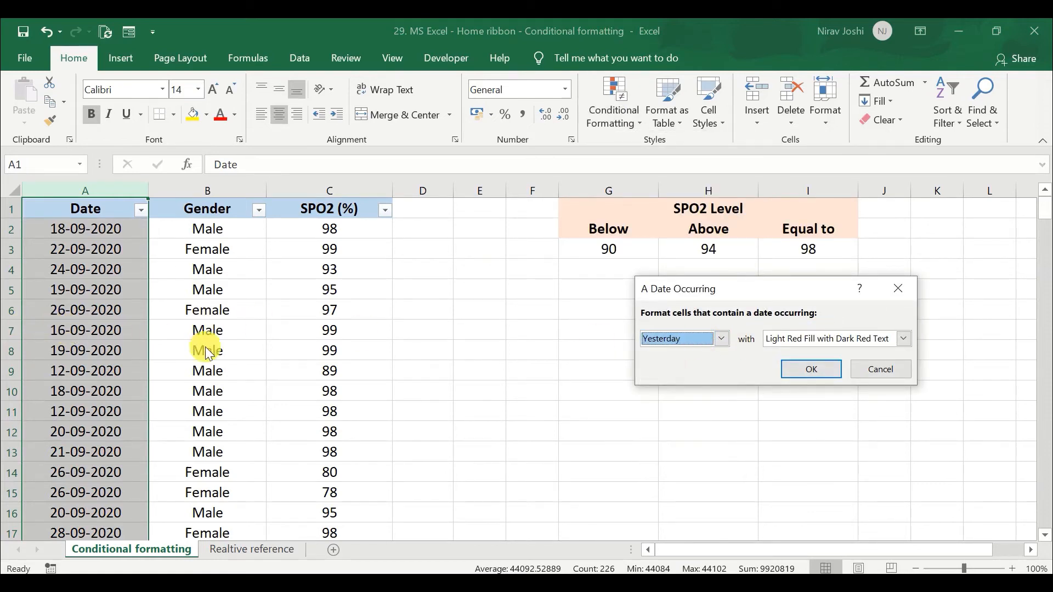
click(1052, 215)
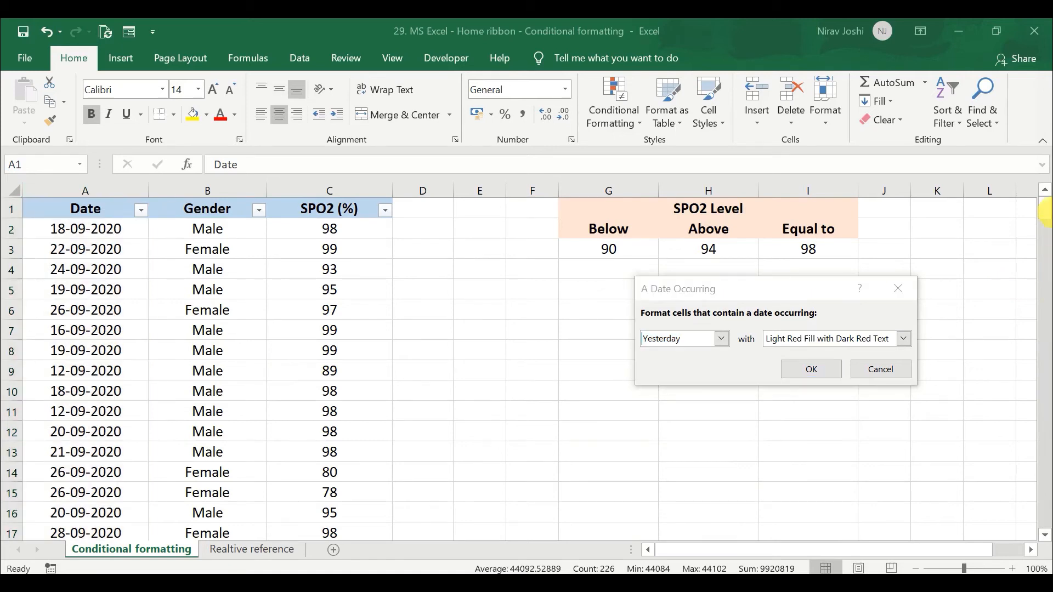
click(1047, 214)
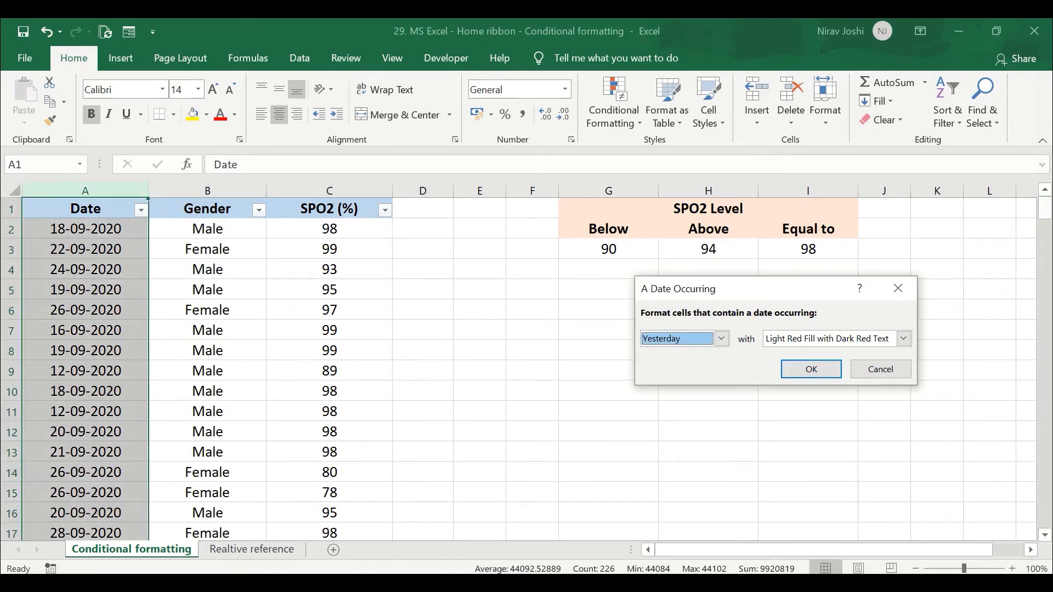
click(801, 371)
scroll(208, 433, down, 18)
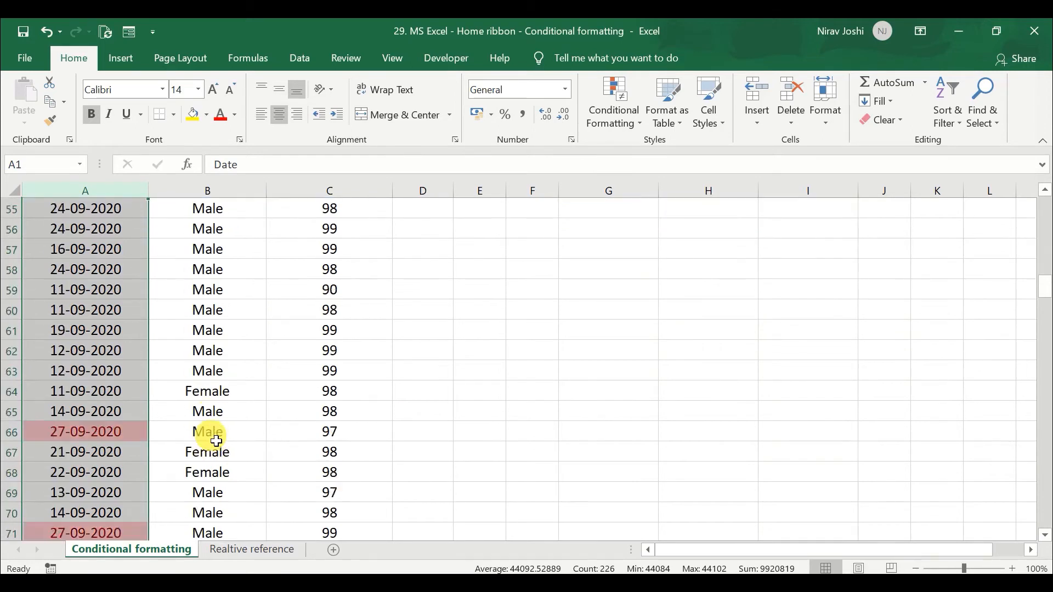
Highlight Date column cells with a date occurring Today using Light Red Fill with Dark Red Text.
scroll(214, 438, down, 7)
scroll(211, 435, up, 3)
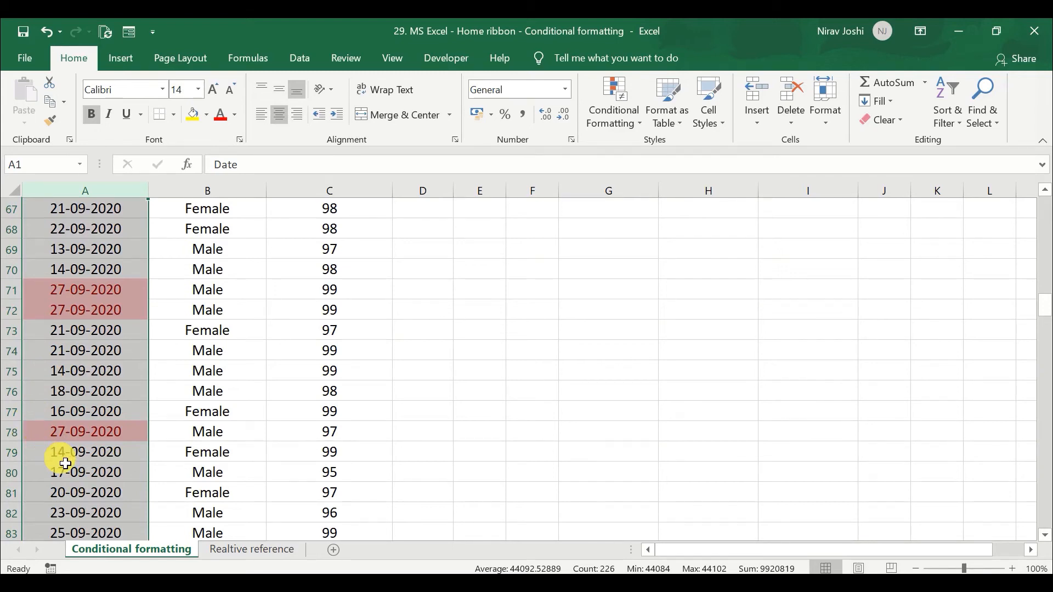
click(609, 101)
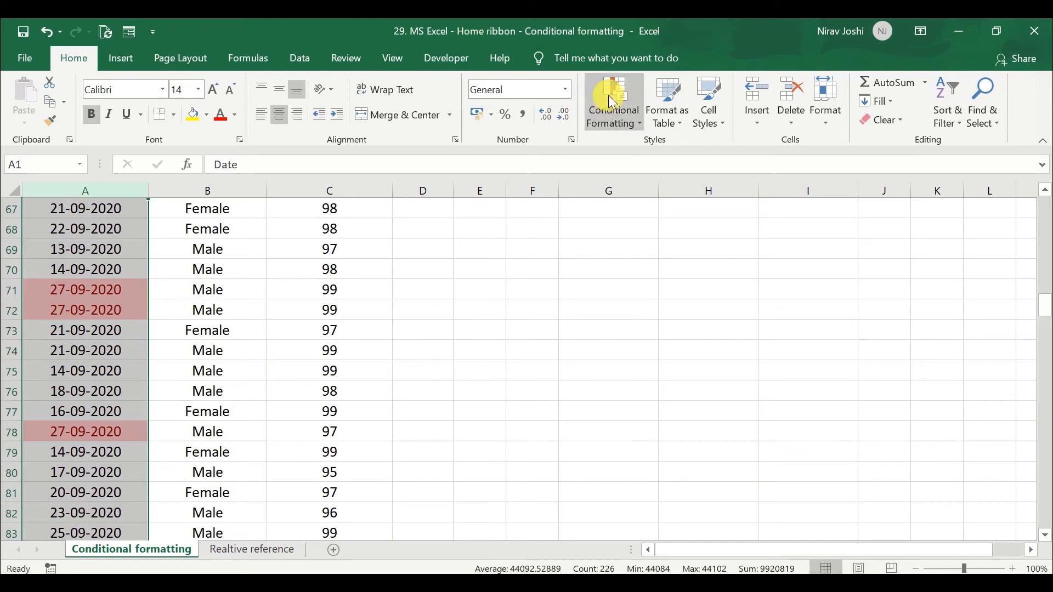
mouse_move(685, 151)
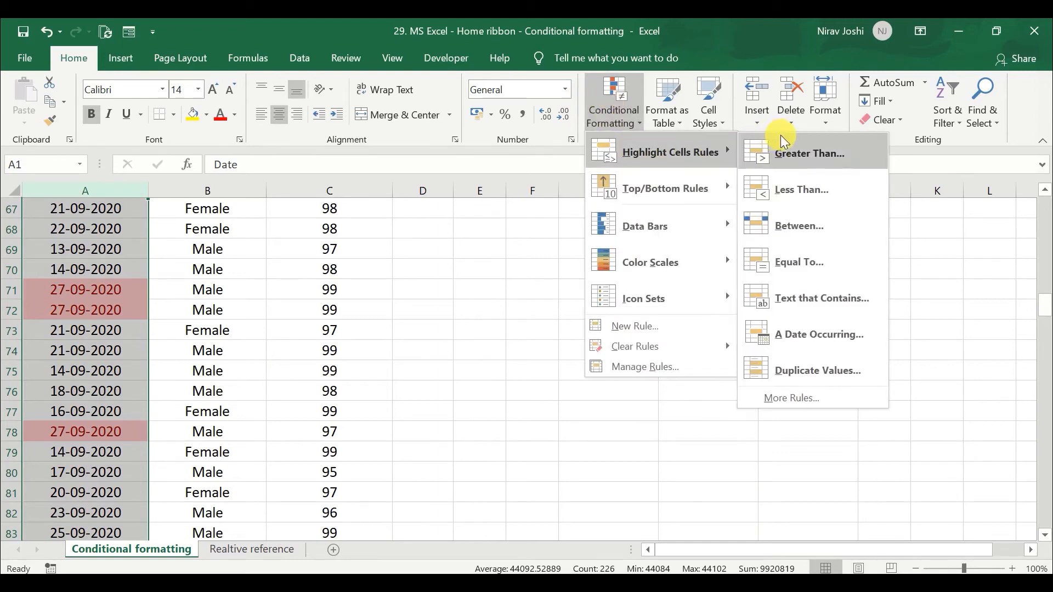
click(852, 329)
click(700, 341)
click(667, 365)
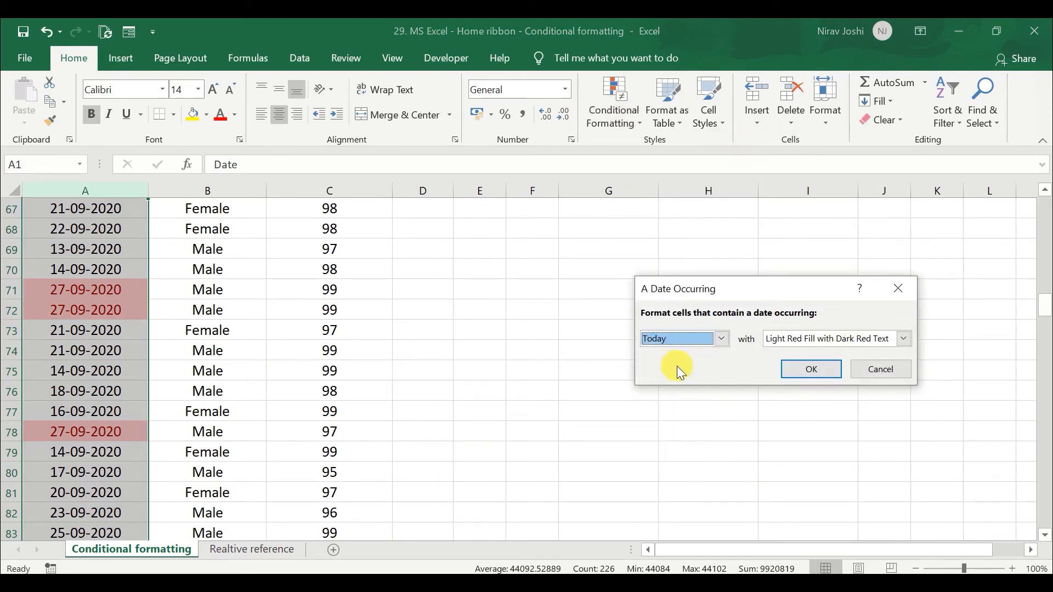
click(807, 369)
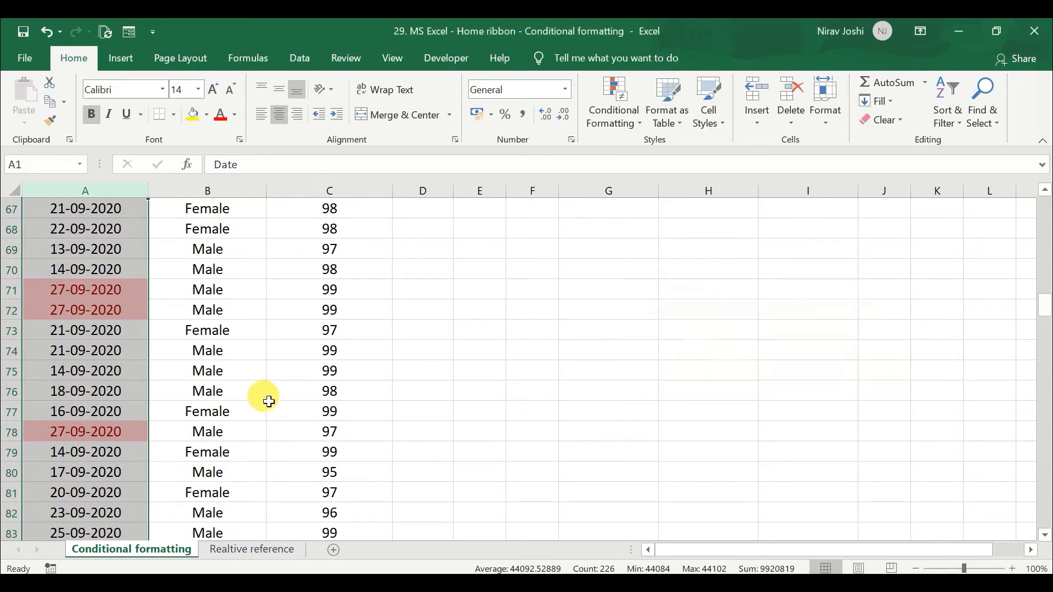
Delete the Yesterday rule from the Date column's conditional formatting rules, and check the dates that remain highlighted.
click(615, 110)
click(645, 368)
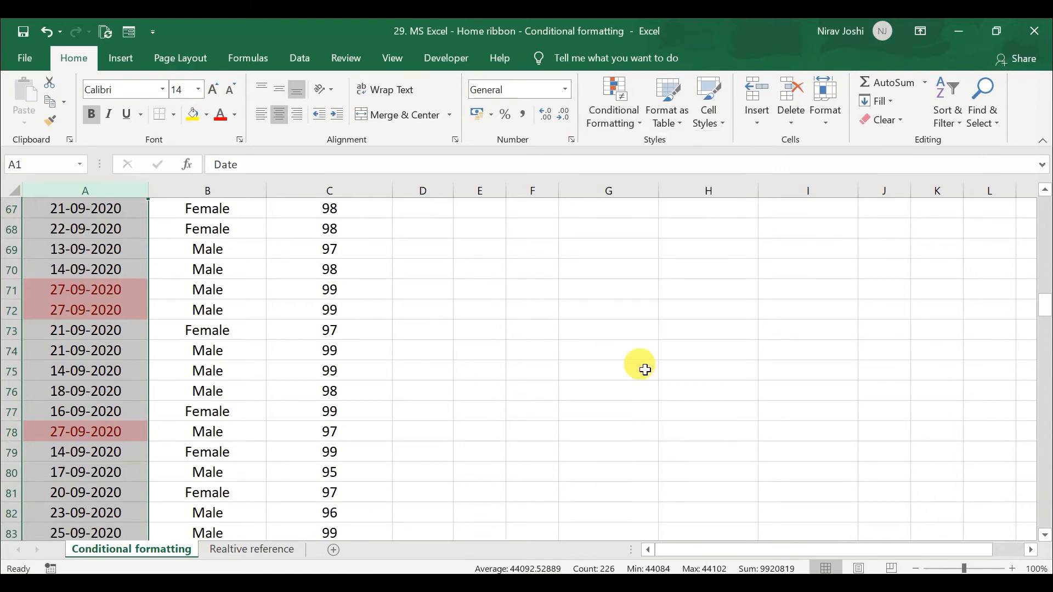
click(535, 364)
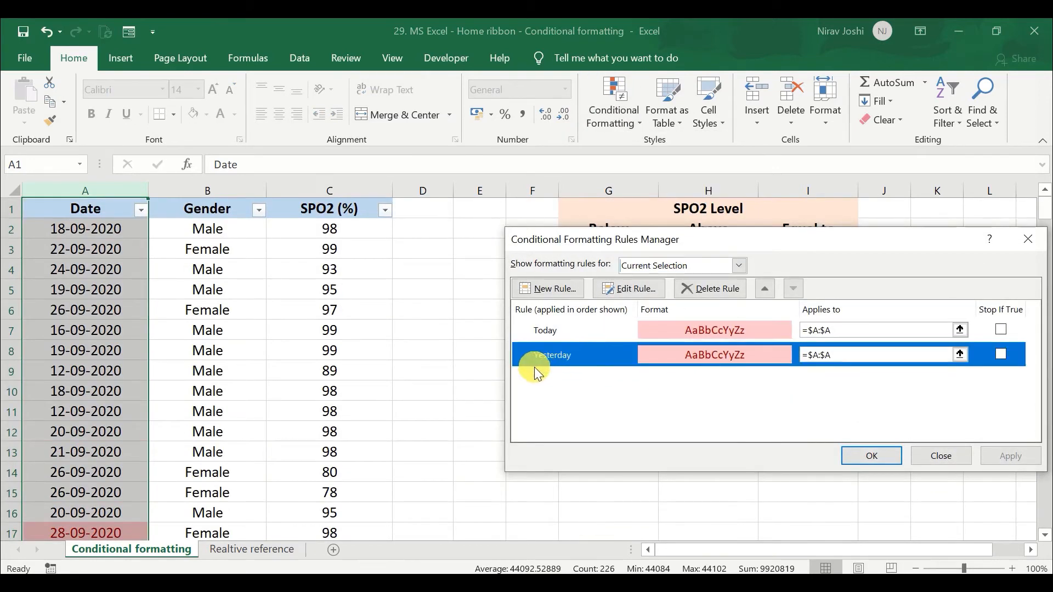
click(603, 336)
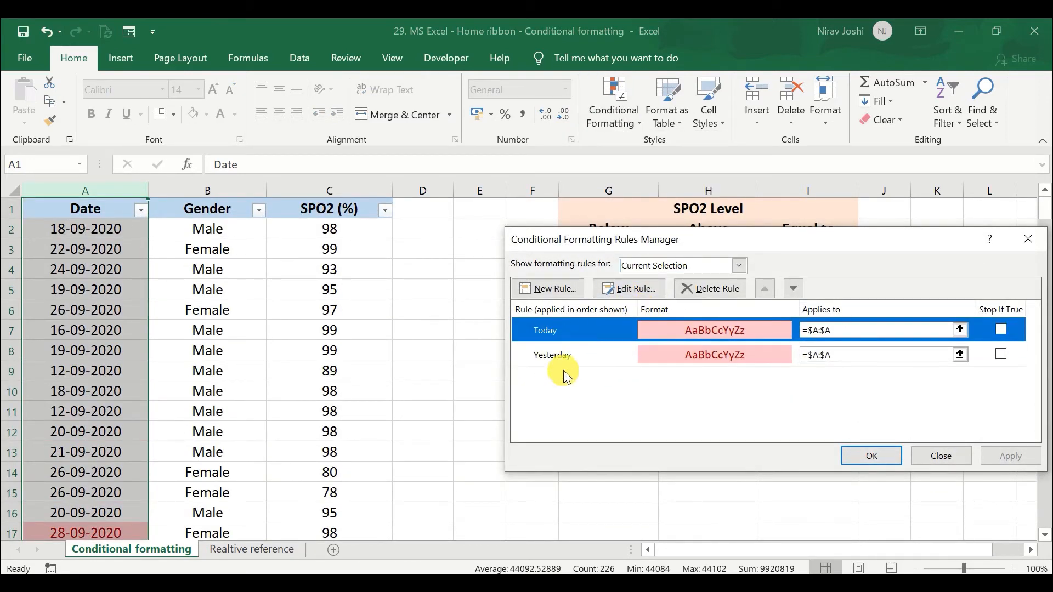
click(606, 353)
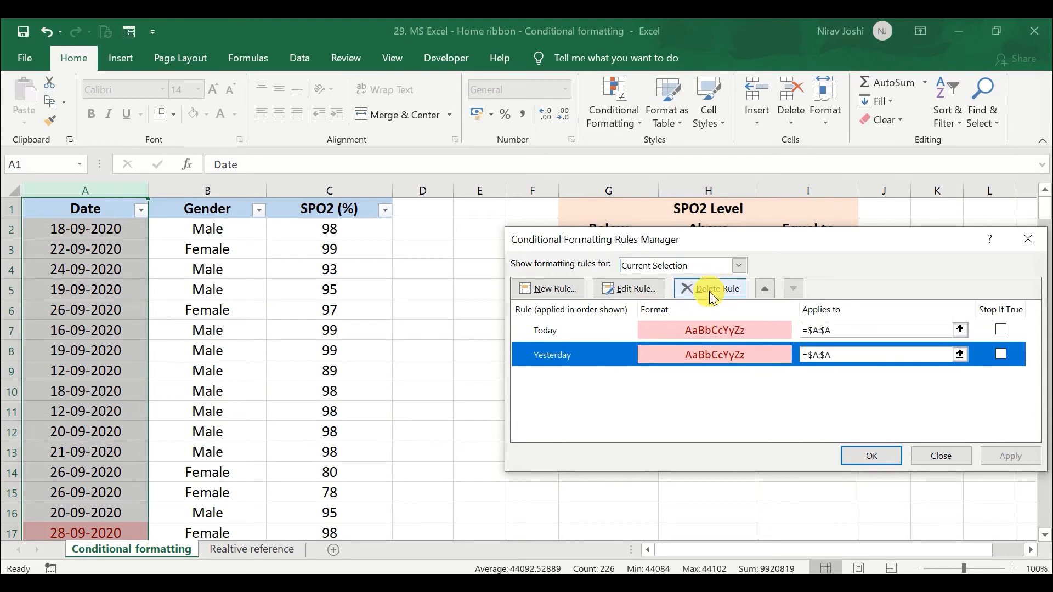
click(709, 291)
click(872, 455)
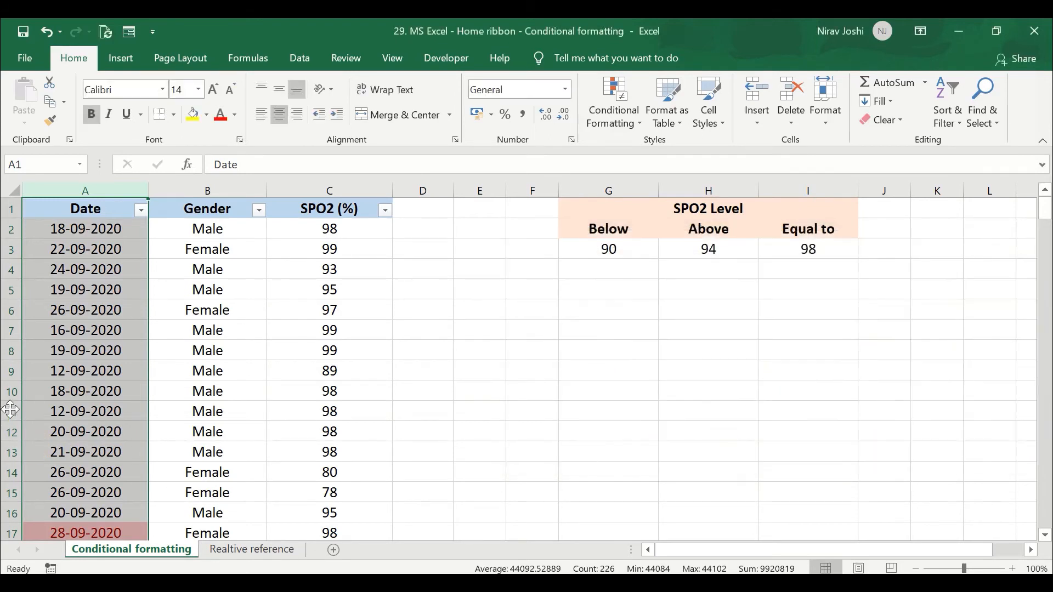
scroll(69, 439, down, 4)
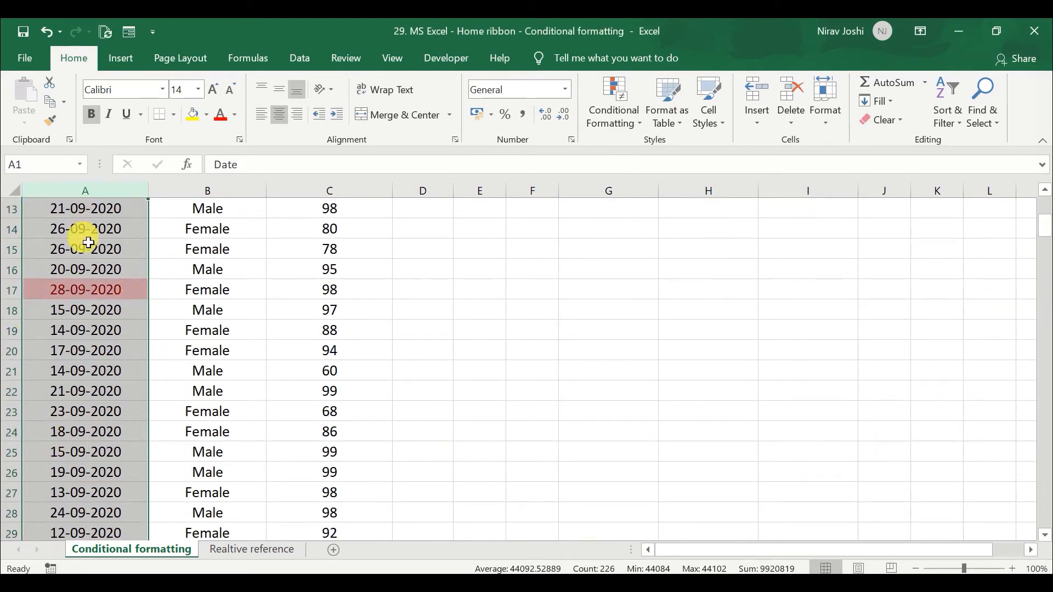
scroll(79, 325, down, 7)
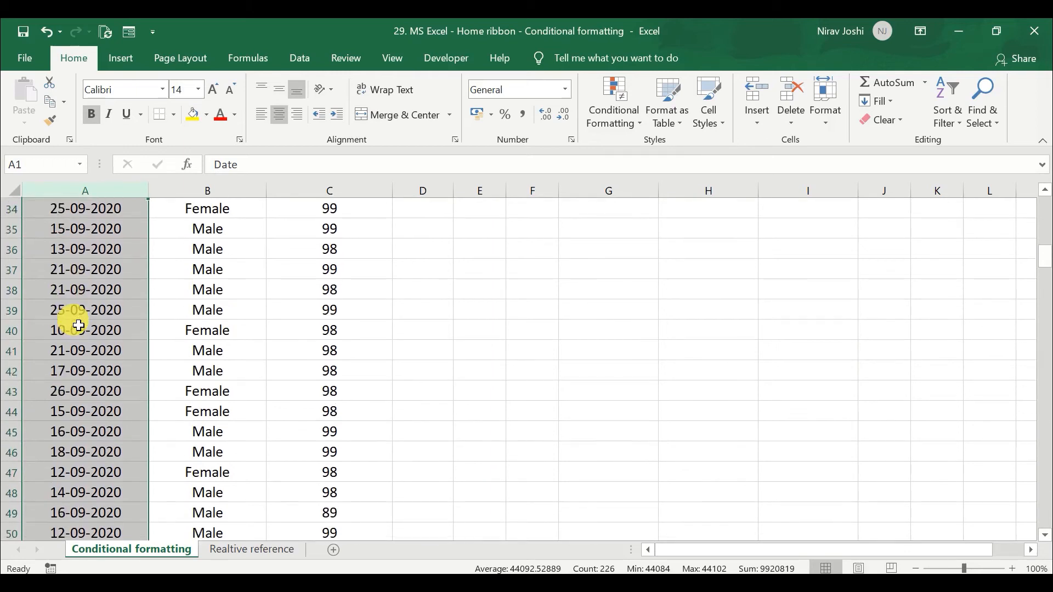
scroll(78, 326, up, 11)
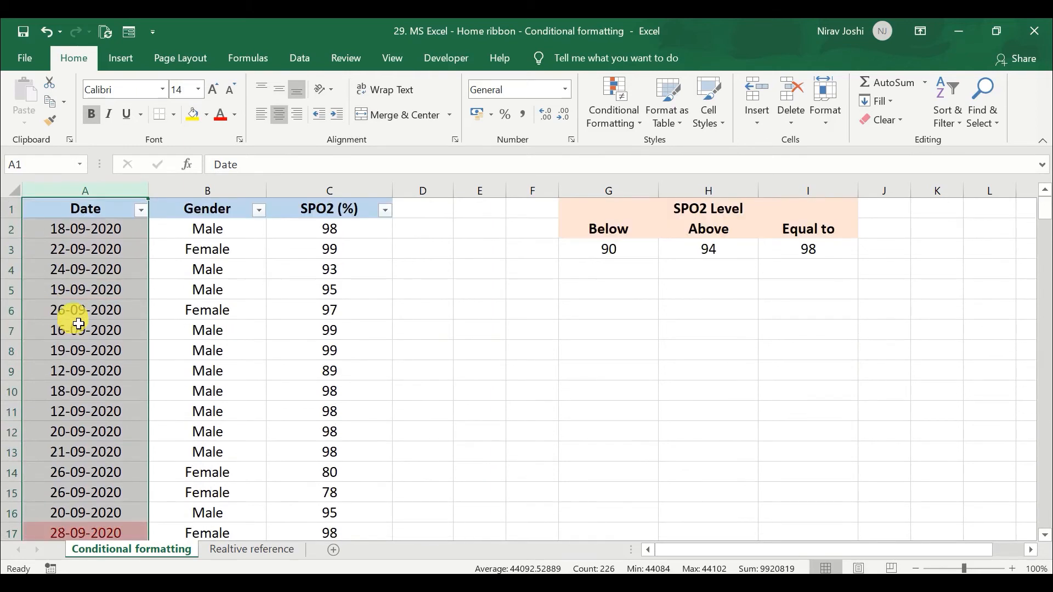
Highlight Date column cells with a date occurring This Month using Light Red Fill with Dark Red Text, and check the highlighted rows.
click(604, 83)
mouse_move(670, 156)
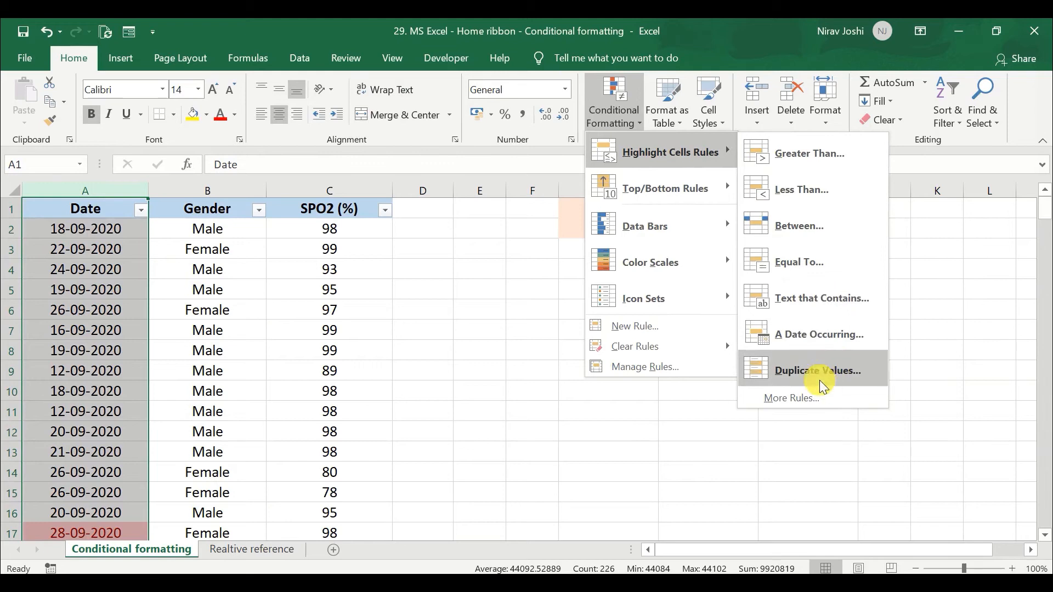
click(808, 339)
click(702, 343)
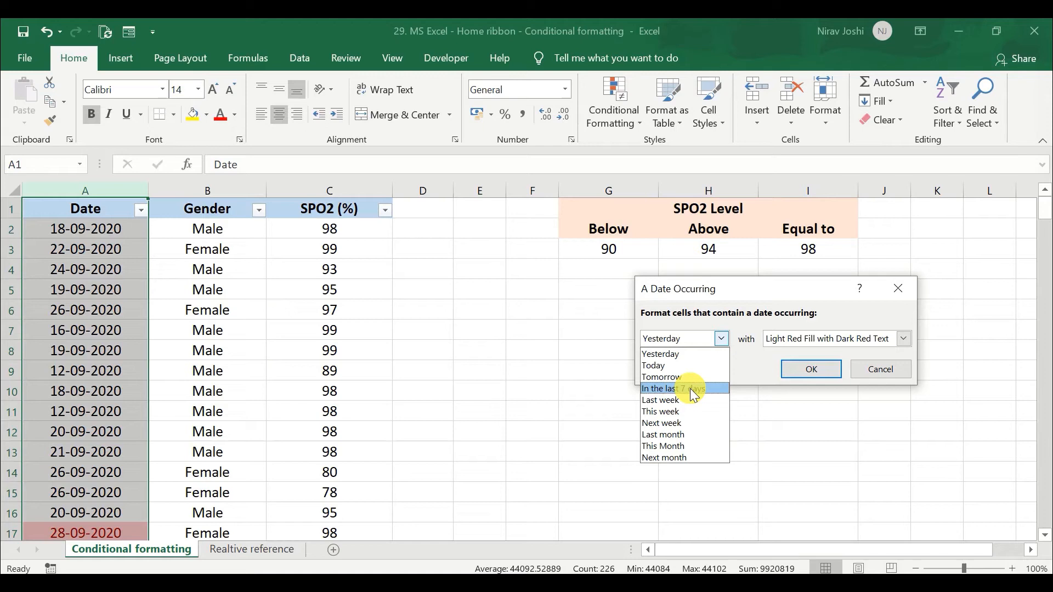
click(680, 446)
click(809, 368)
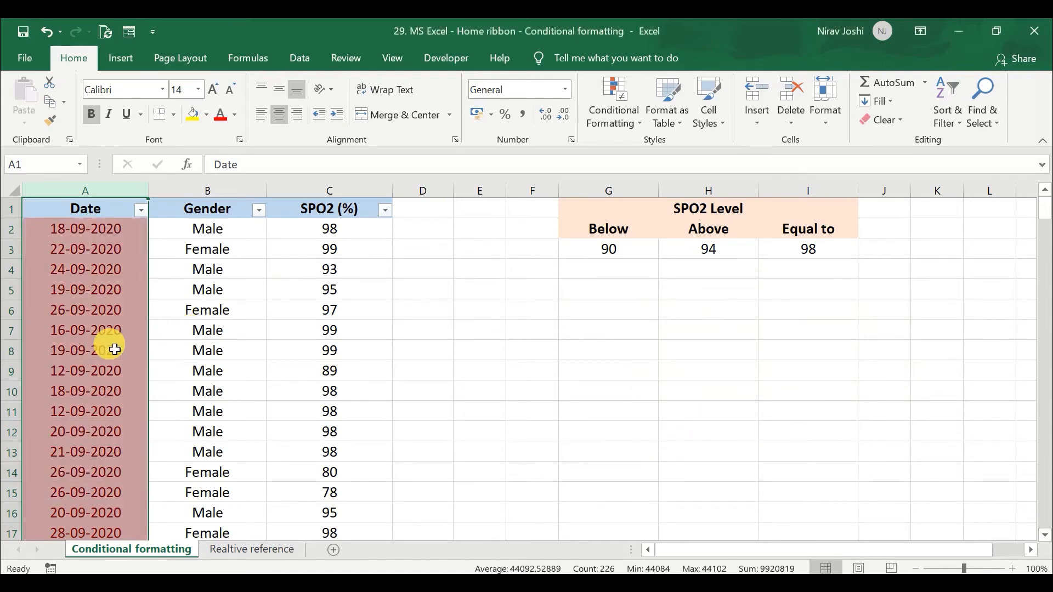
scroll(111, 345, down, 20)
scroll(114, 349, down, 15)
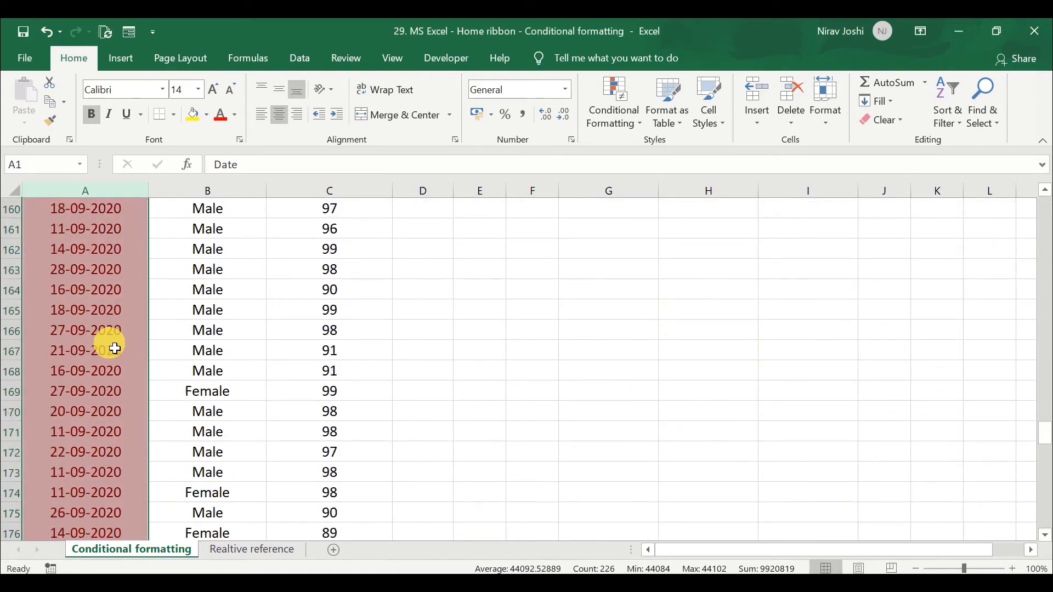
scroll(114, 349, up, 20)
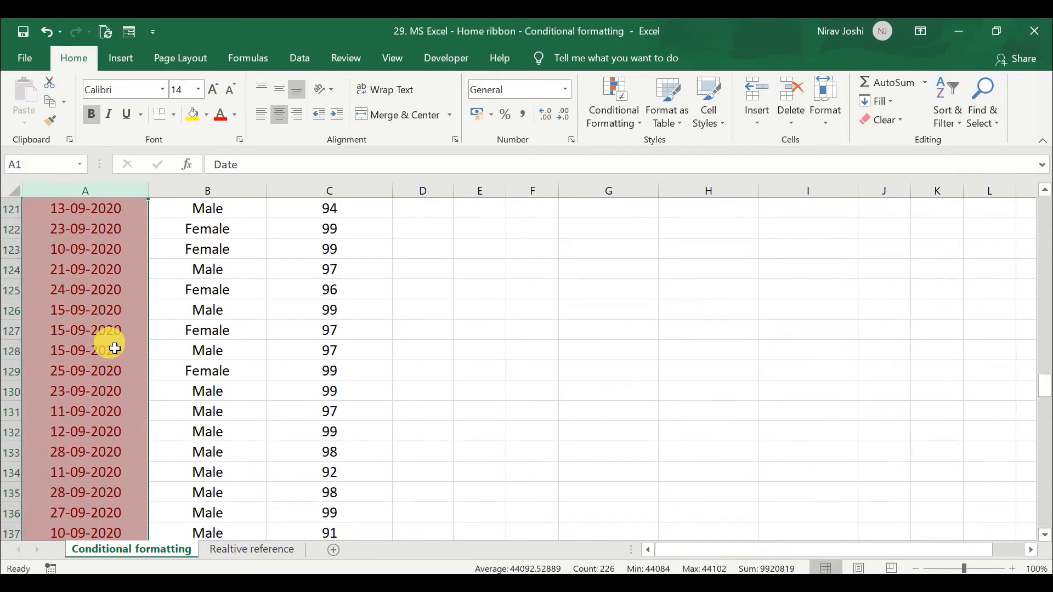
scroll(114, 349, up, 6)
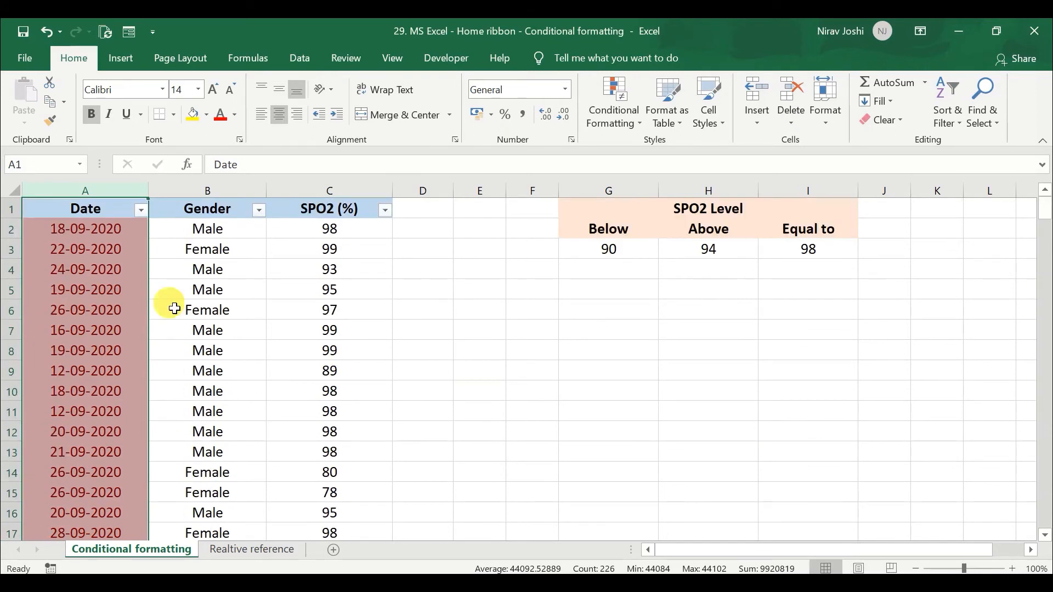
Clear the conditional formatting rules from the selected Date column.
click(620, 108)
mouse_move(724, 346)
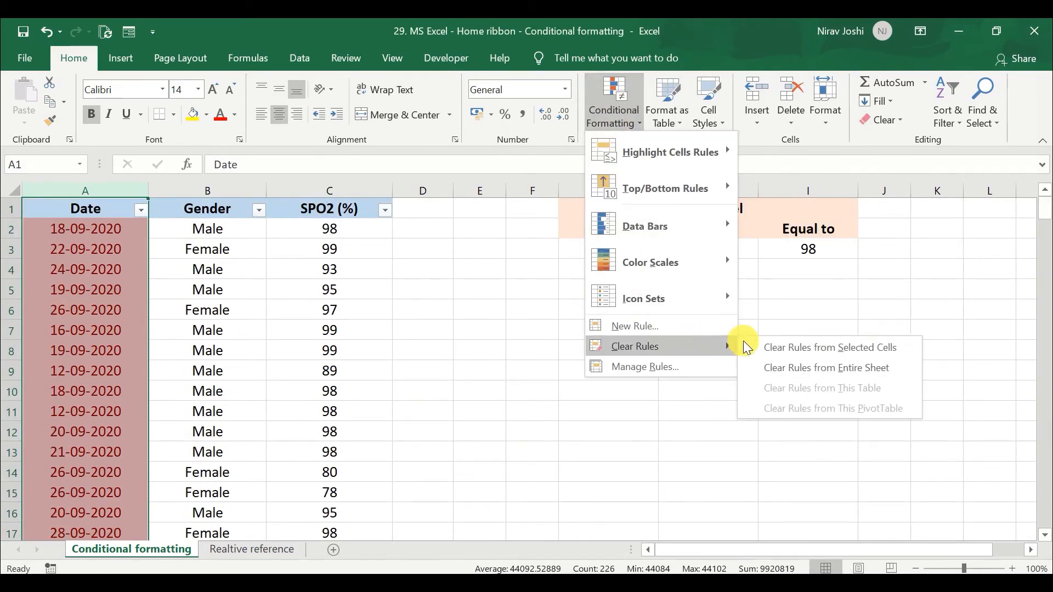
click(814, 350)
Highlight duplicate values in the SPO2 (%) column using Light Red Fill with Dark Red Text, previewing the Unique option before applying Duplicate.
click(607, 101)
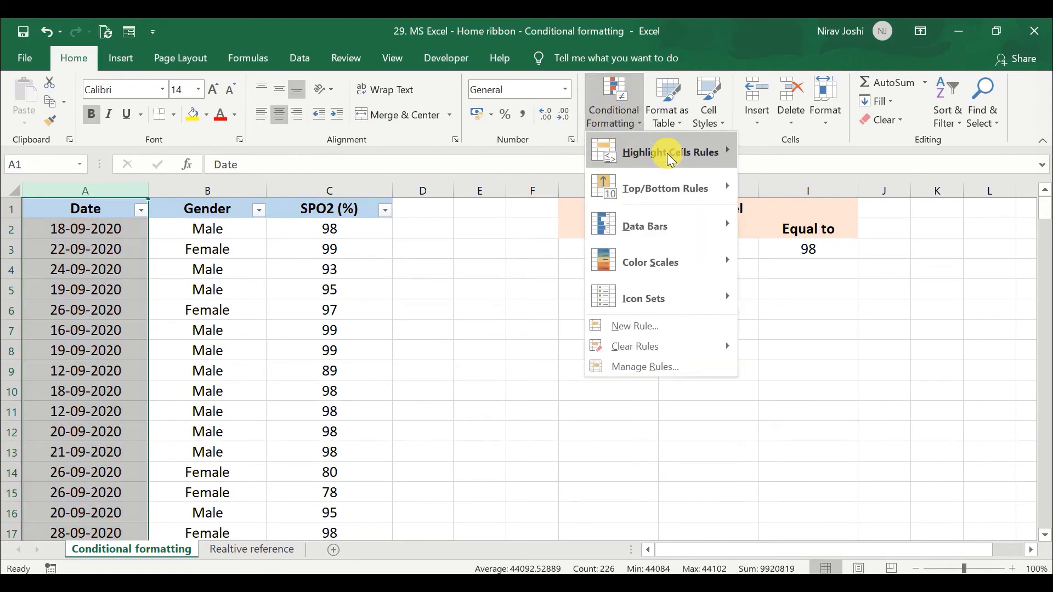
mouse_move(675, 153)
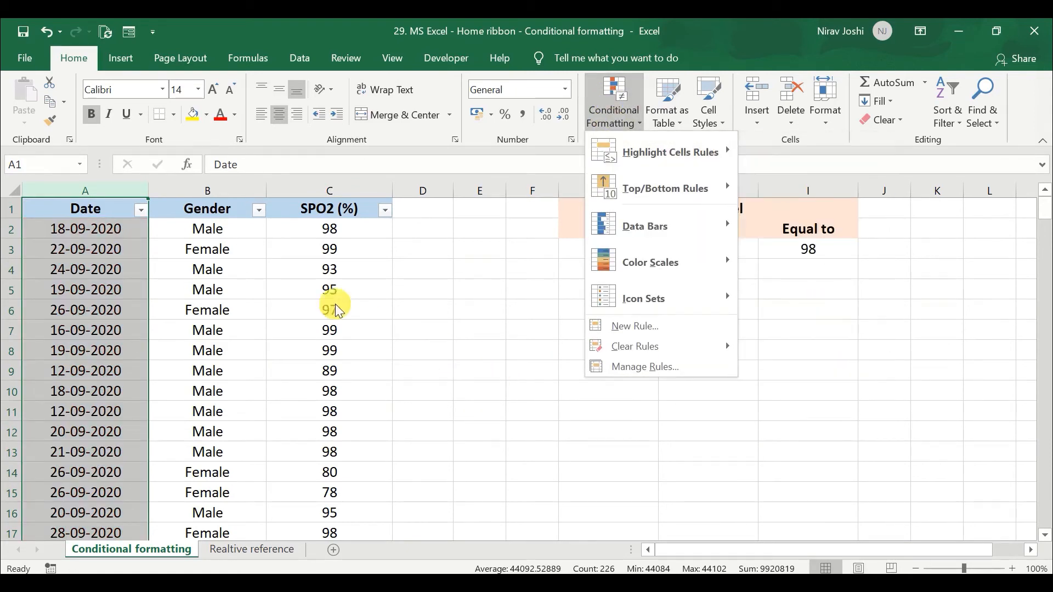
click(296, 186)
click(296, 187)
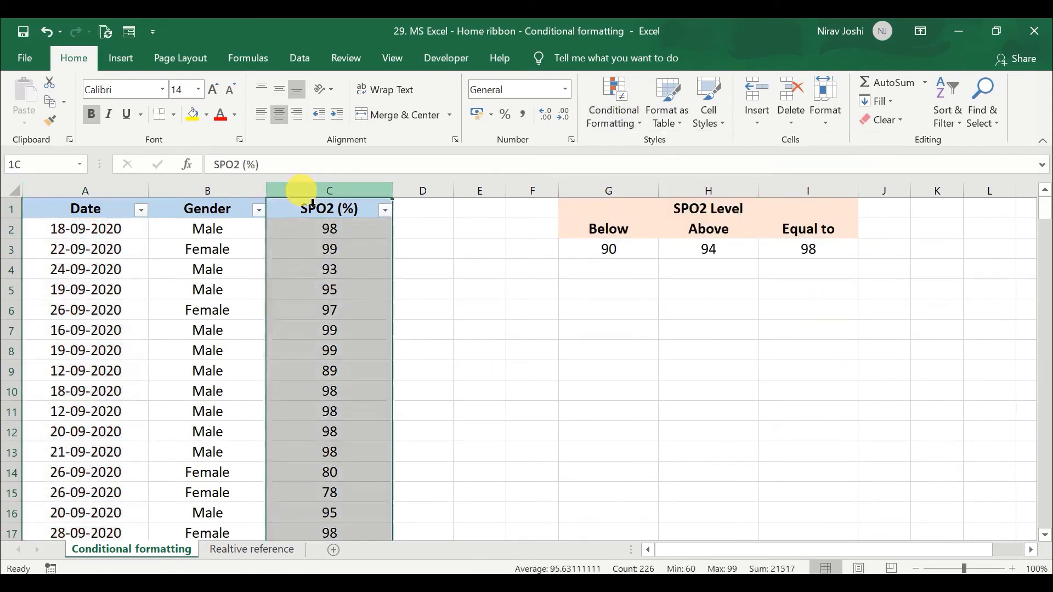
click(617, 130)
mouse_move(726, 151)
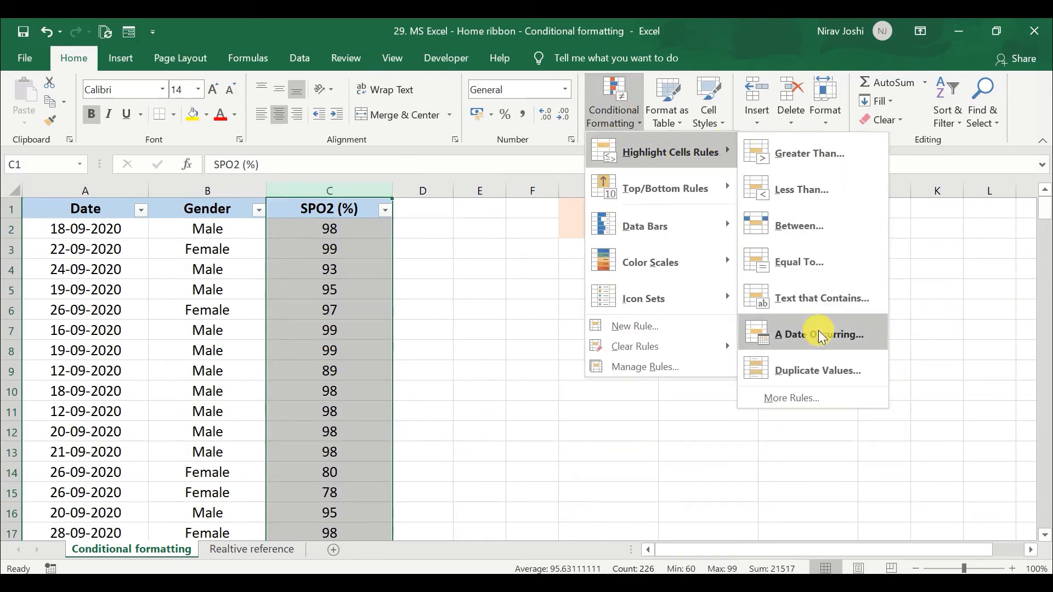
click(837, 368)
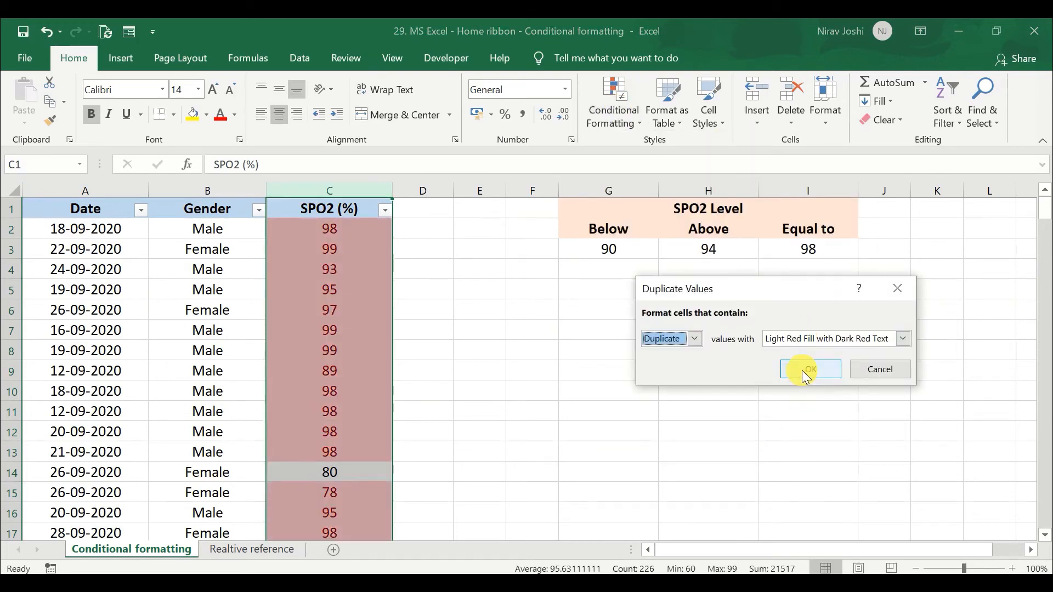
click(678, 340)
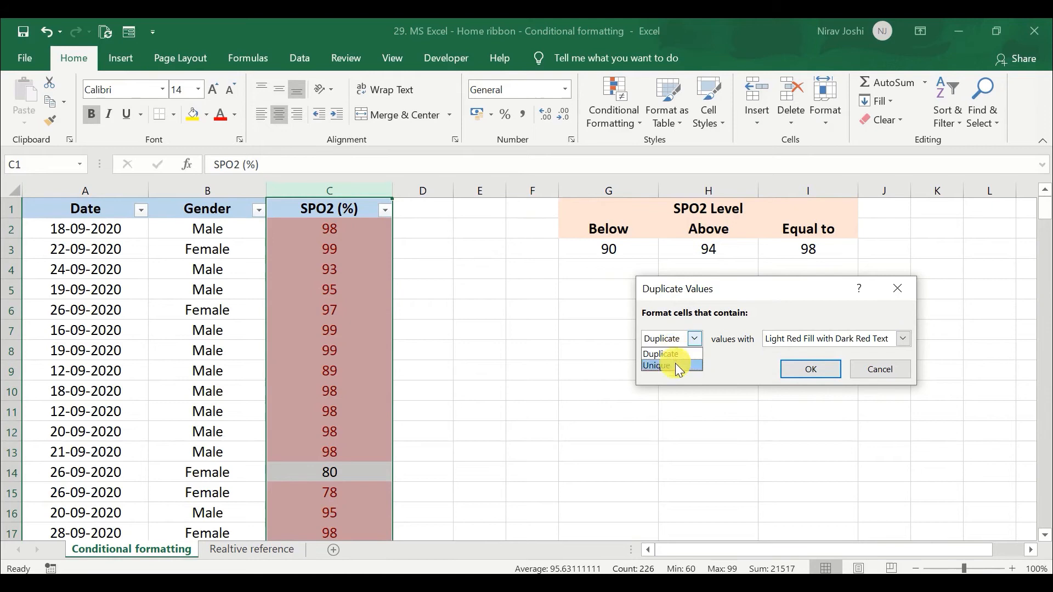
click(675, 365)
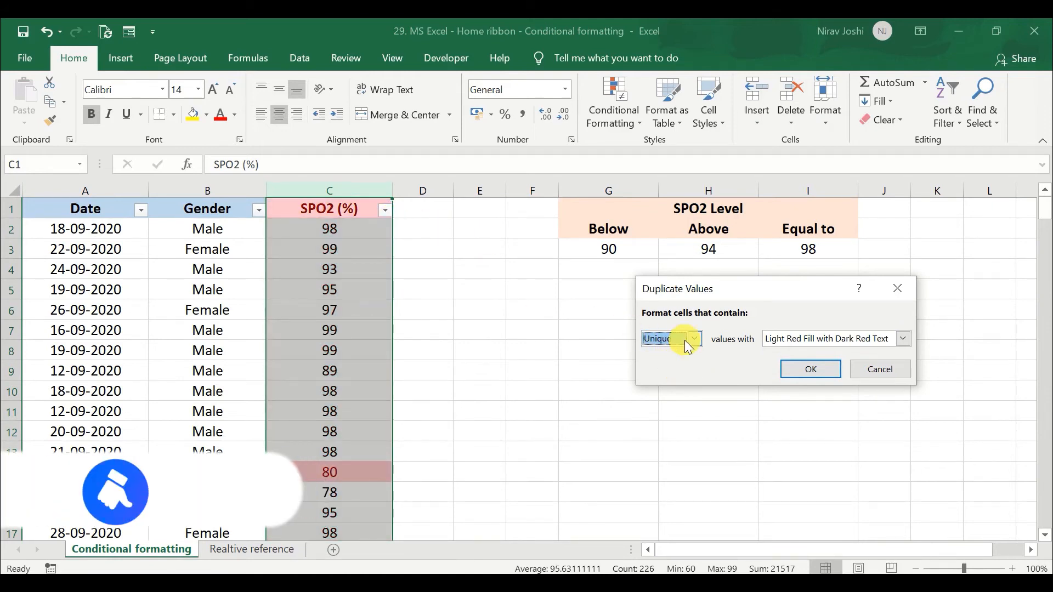
click(684, 340)
click(676, 355)
click(808, 369)
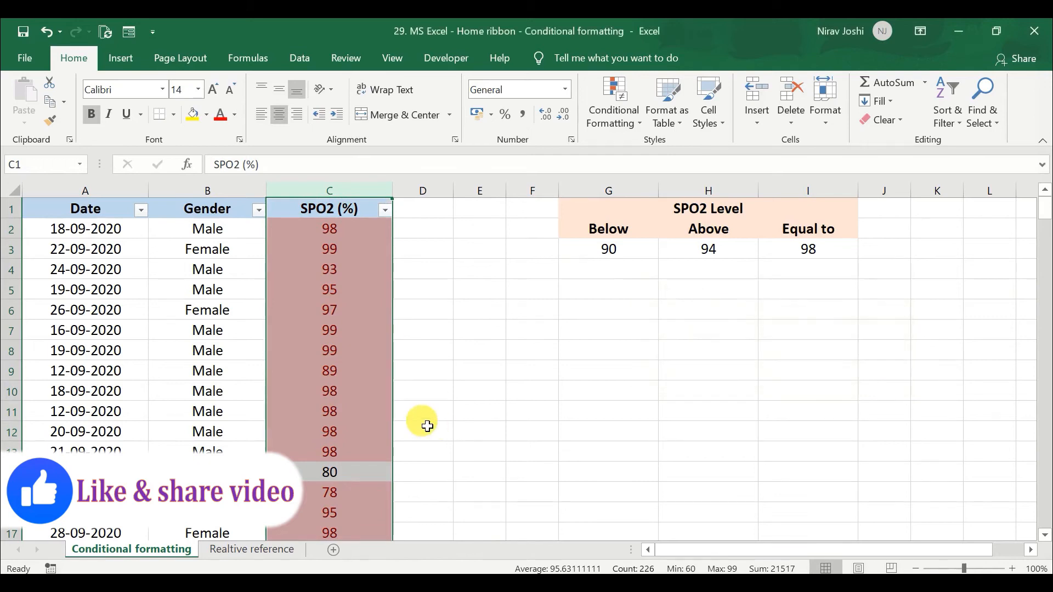
Filter the SPO2 (%) column by color to show only the cells without highlighting.
click(321, 451)
click(323, 474)
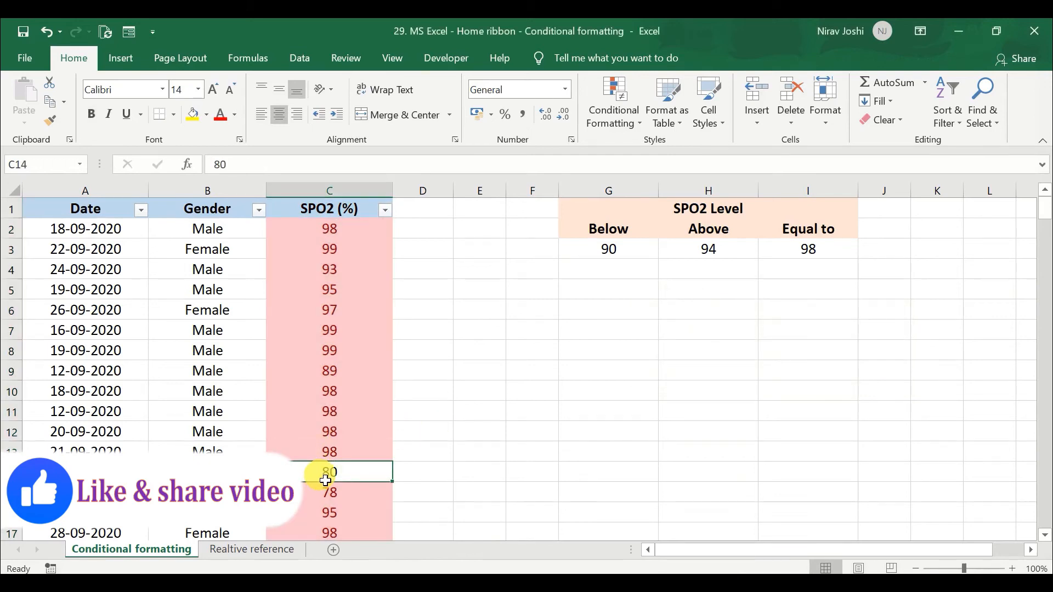
click(386, 210)
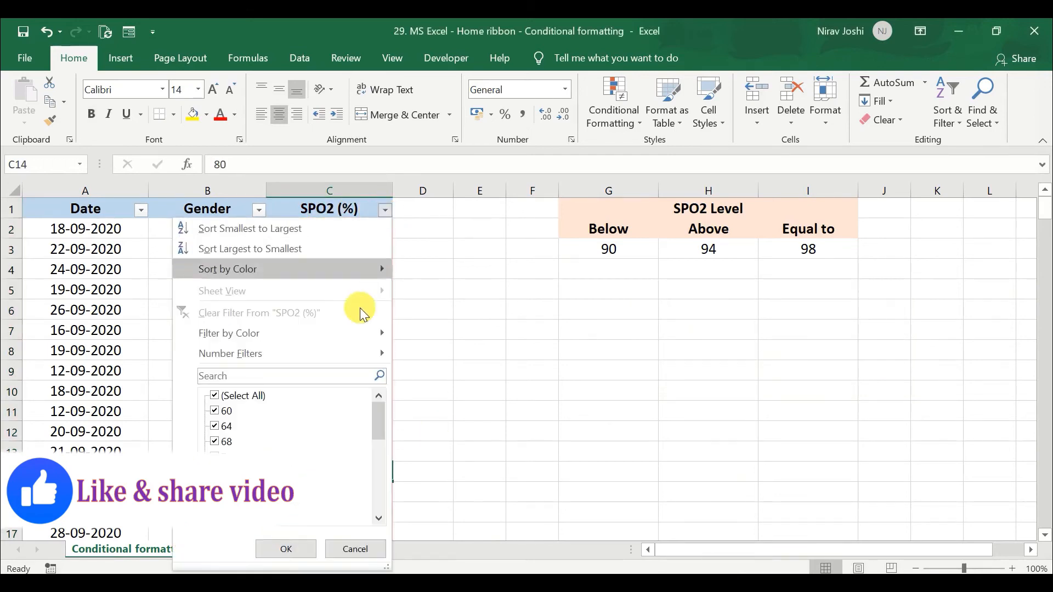
mouse_move(362, 338)
click(453, 366)
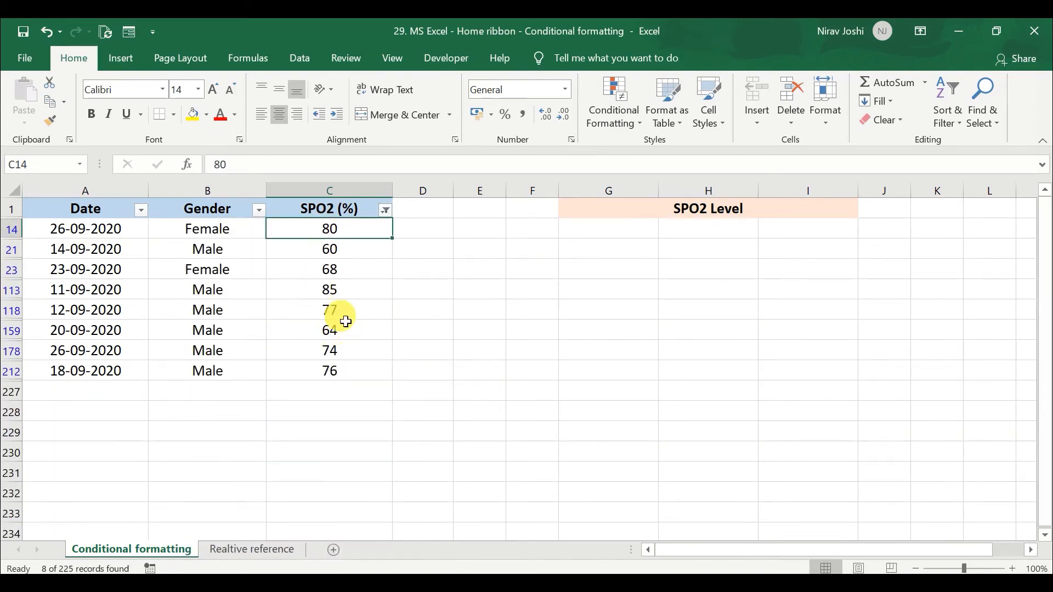
Remove the color filter from the SPO2 table and turn its header filters on again.
click(341, 215)
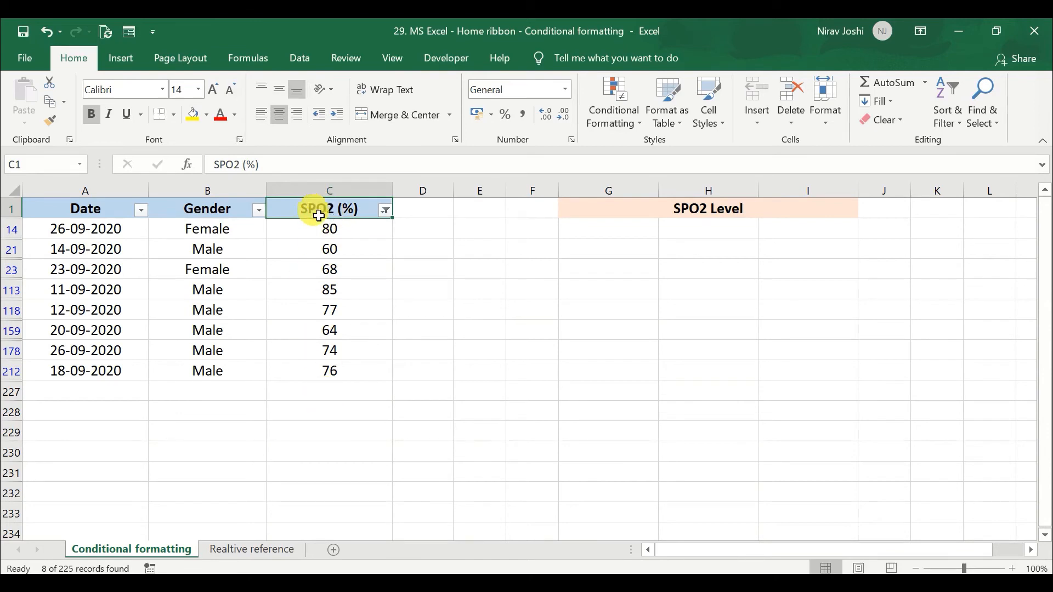
key(ctrl+shift+l)
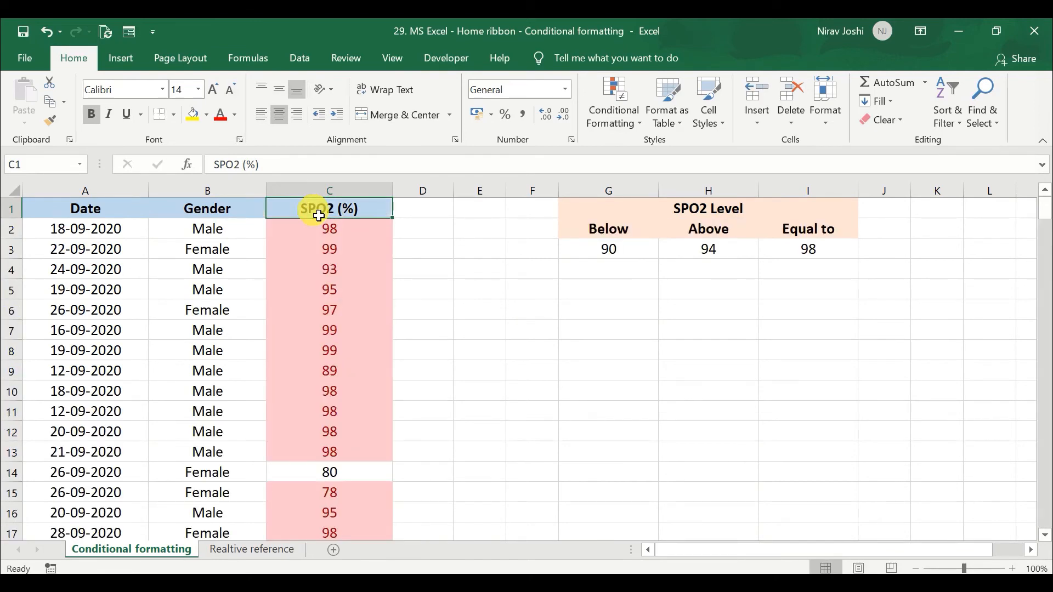
key(ctrl+shift+l)
Clear the conditional formatting rules from the entire SPO2 (%) column.
click(604, 111)
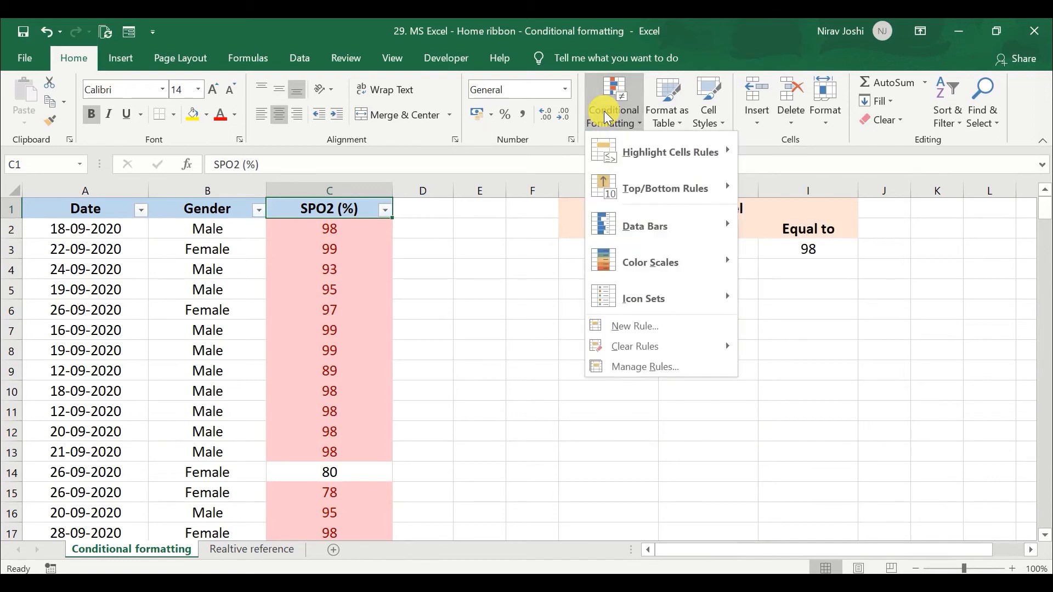
click(305, 192)
click(305, 191)
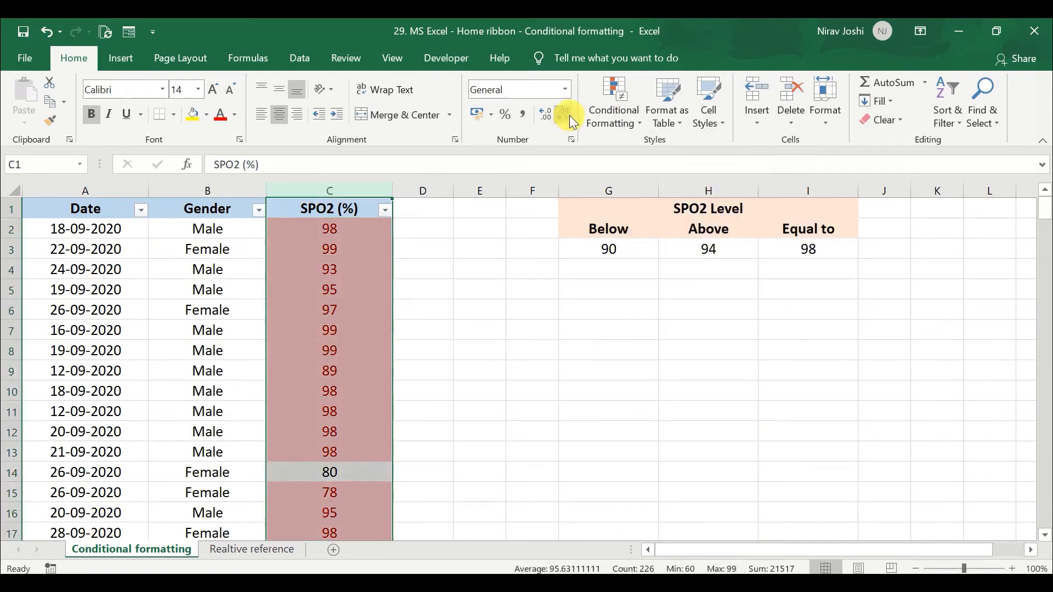
click(613, 113)
mouse_move(732, 347)
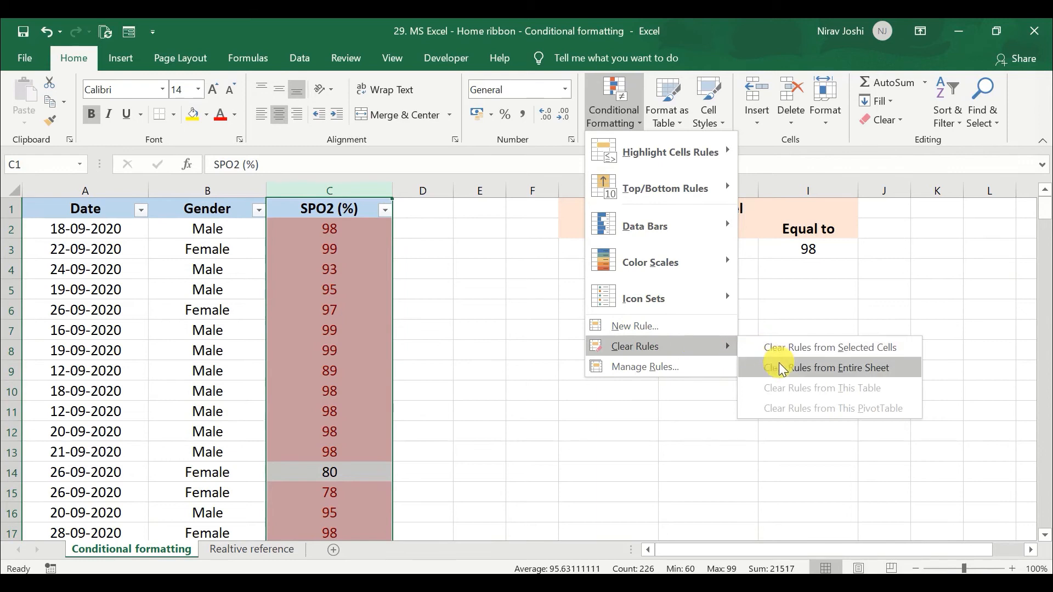
click(787, 347)
Start a custom highlight cells rule for the SPO2 (%) column and give it a light orange fill.
click(613, 105)
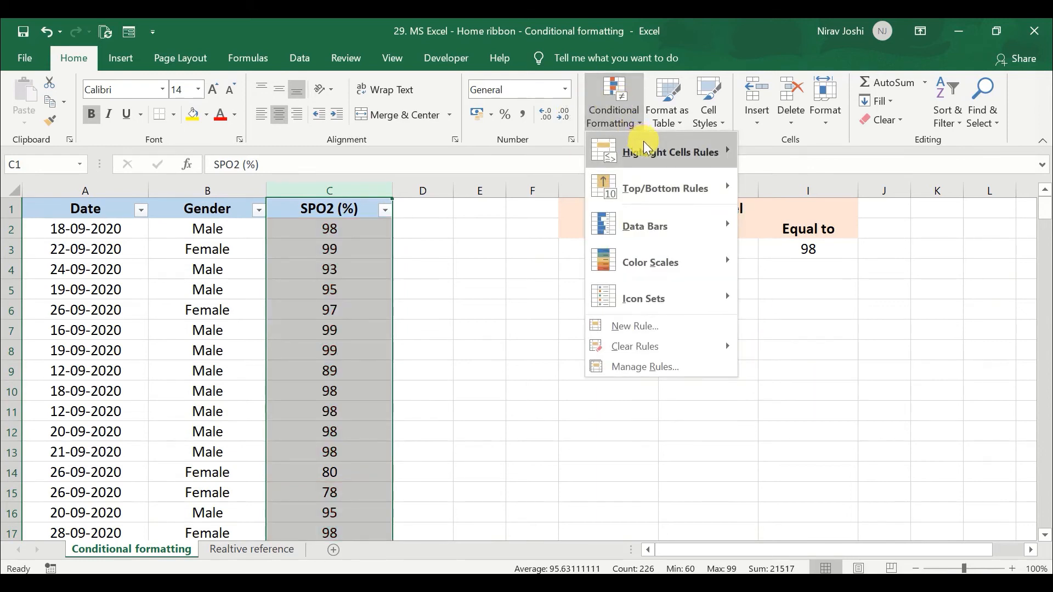
mouse_move(644, 148)
click(793, 397)
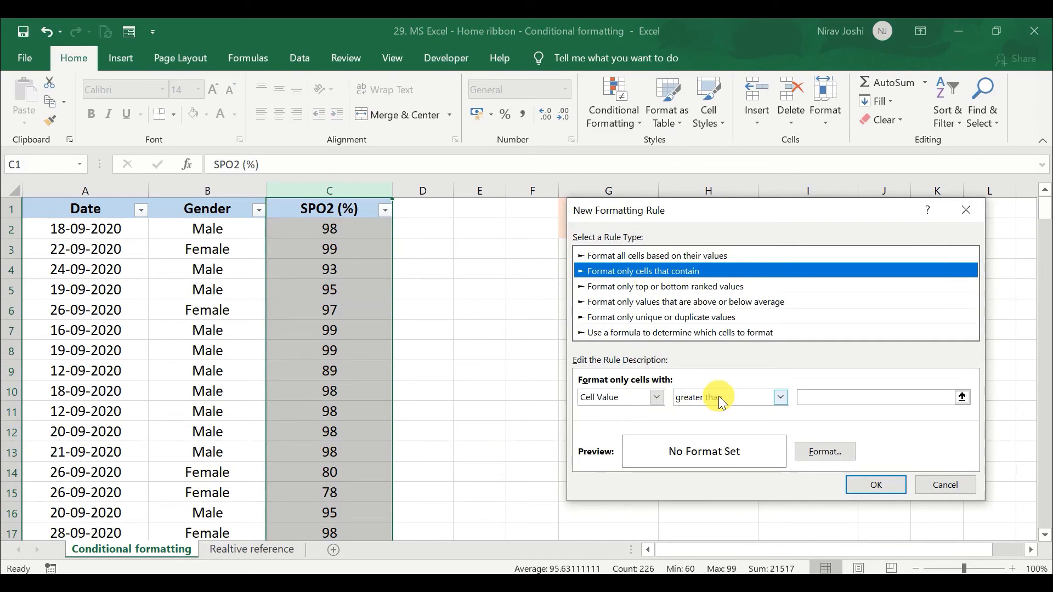
click(814, 449)
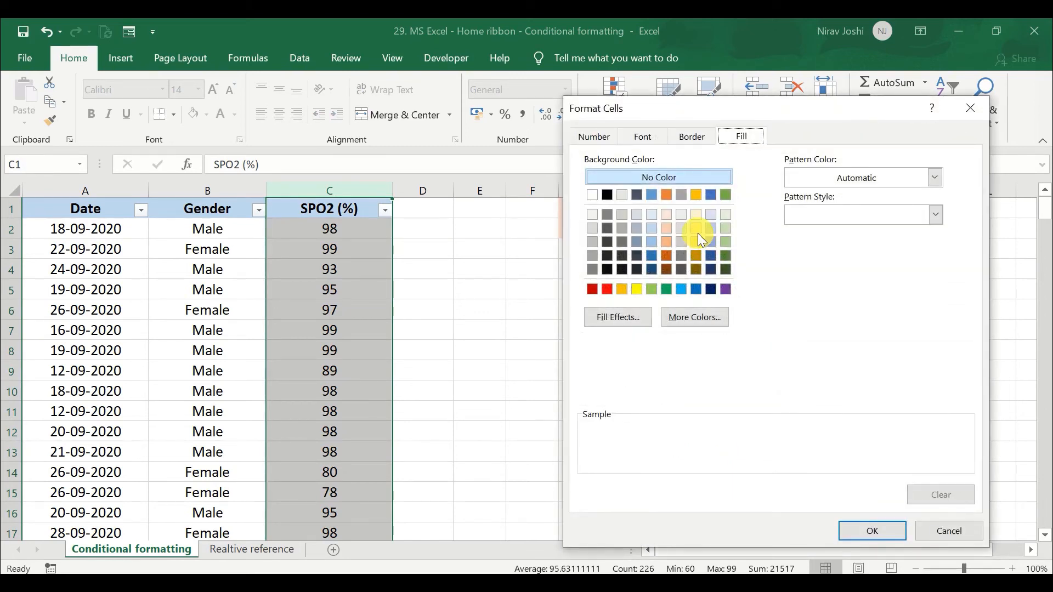
click(642, 140)
click(690, 140)
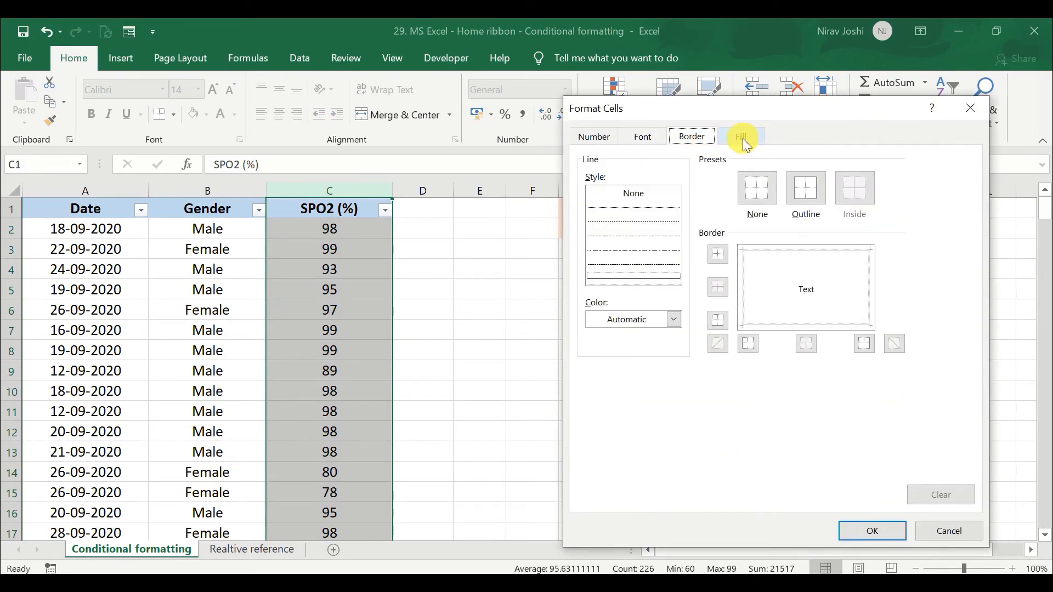
click(749, 139)
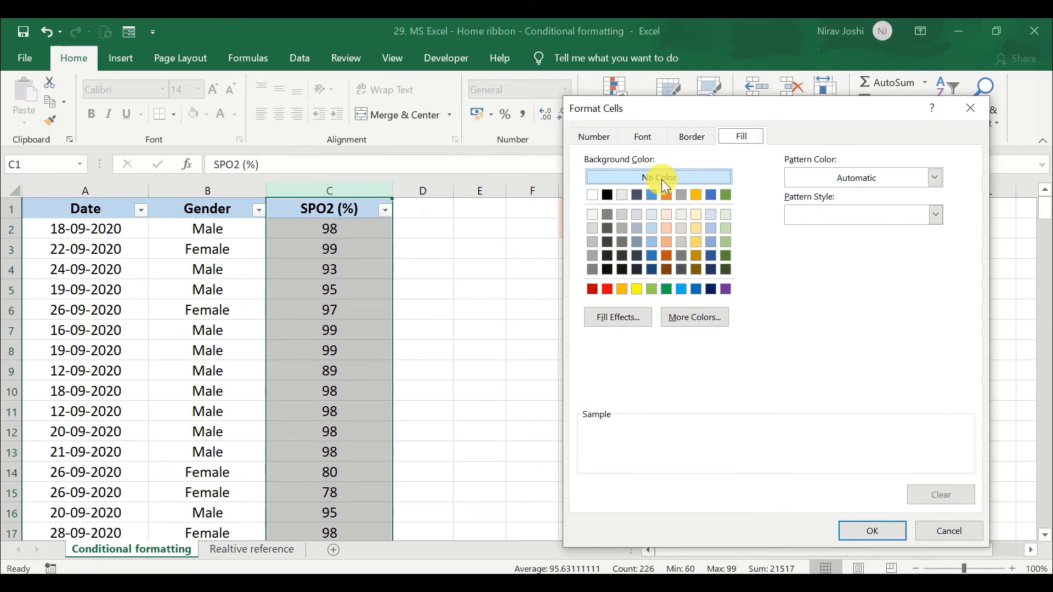
click(667, 242)
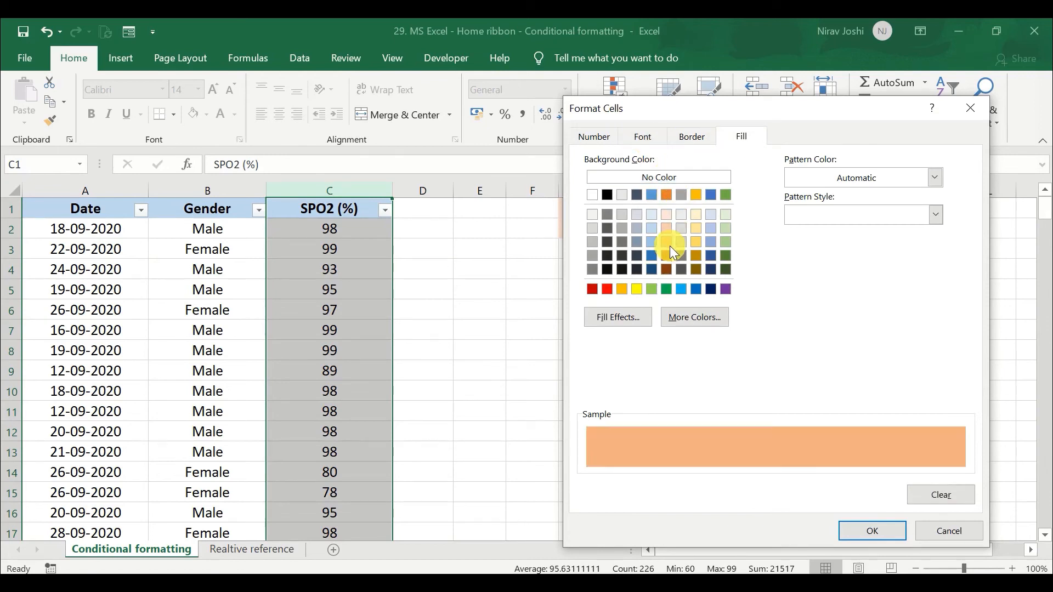
click(864, 531)
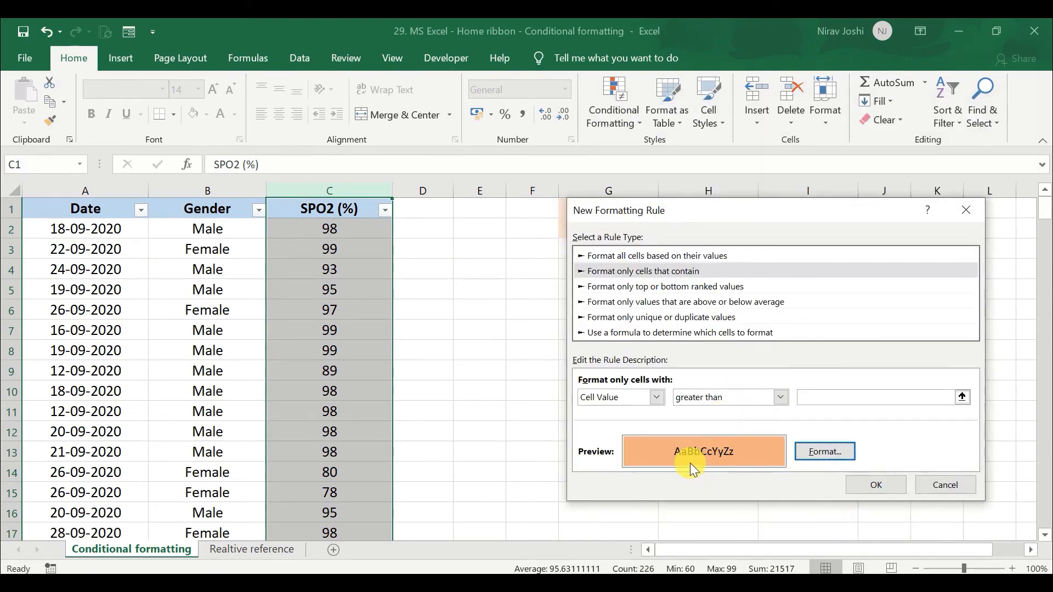
Set the custom rule to format cell values not between =$G$3 and =$H$3, and apply it to the SPO2 (%) column.
click(695, 400)
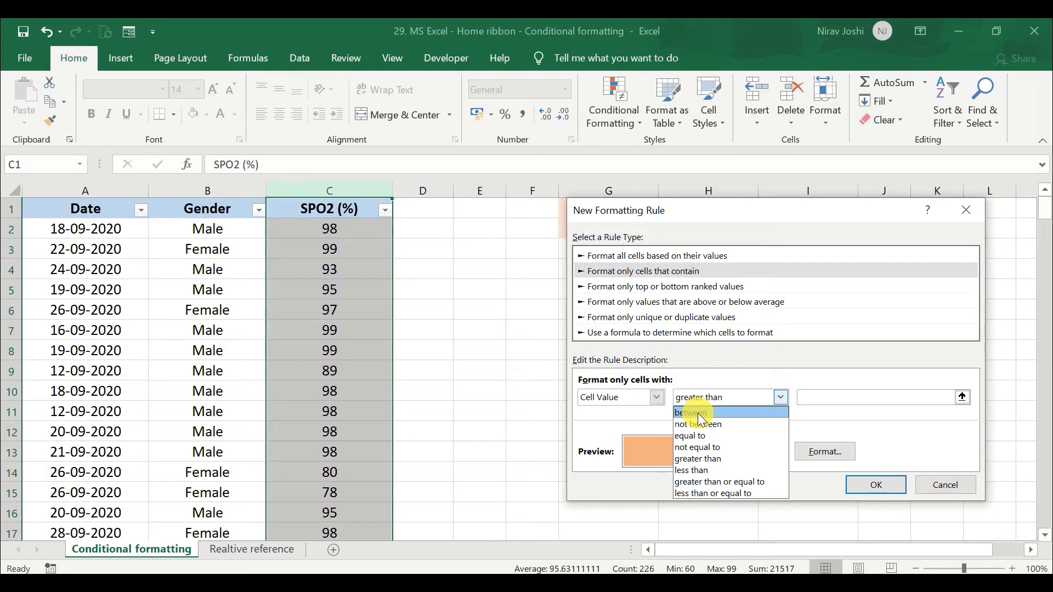
click(699, 426)
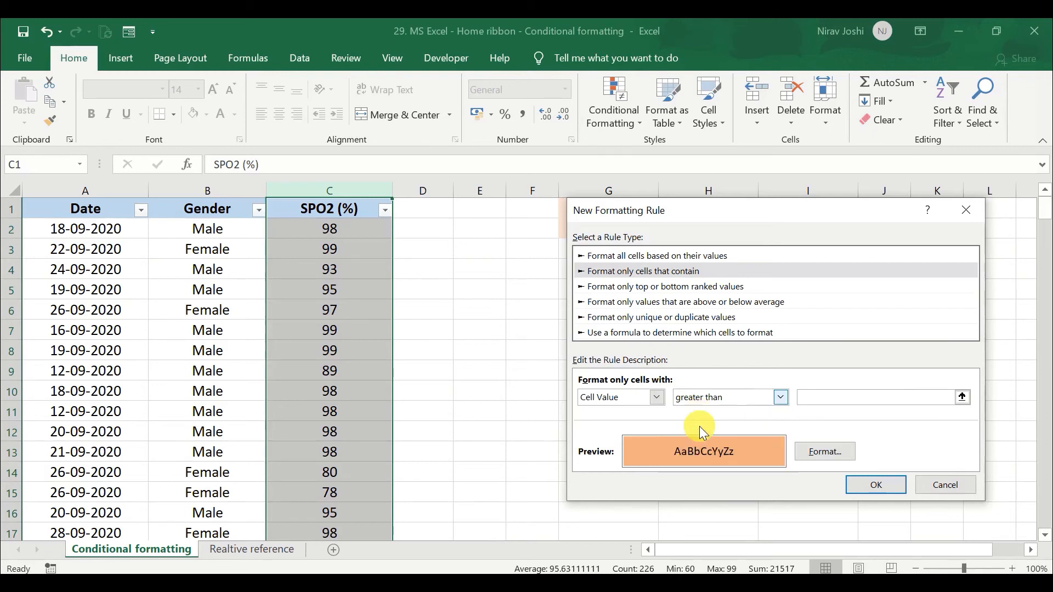
drag(803, 223, 313, 200)
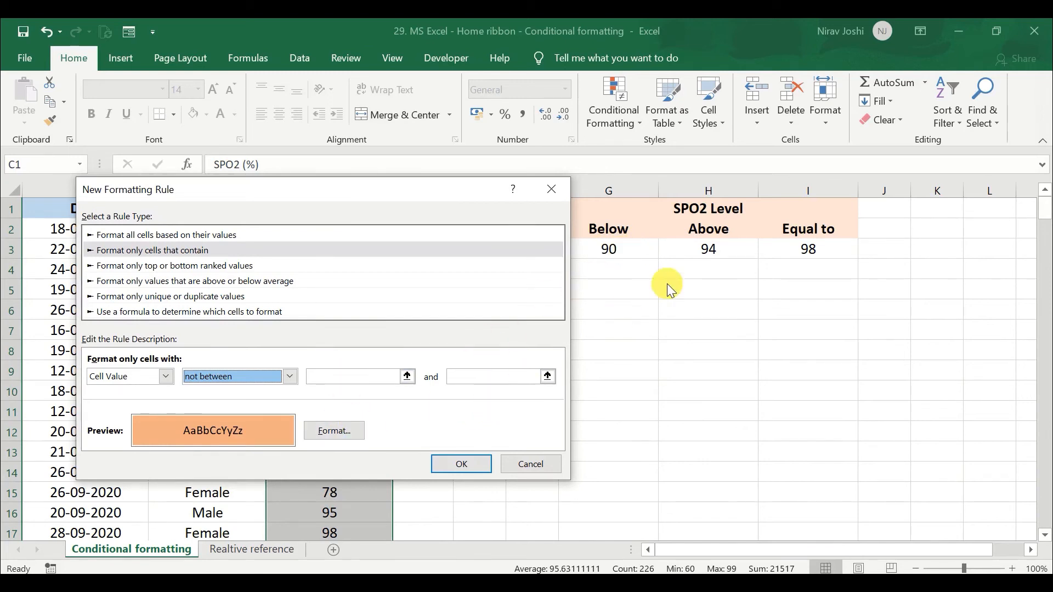
click(327, 377)
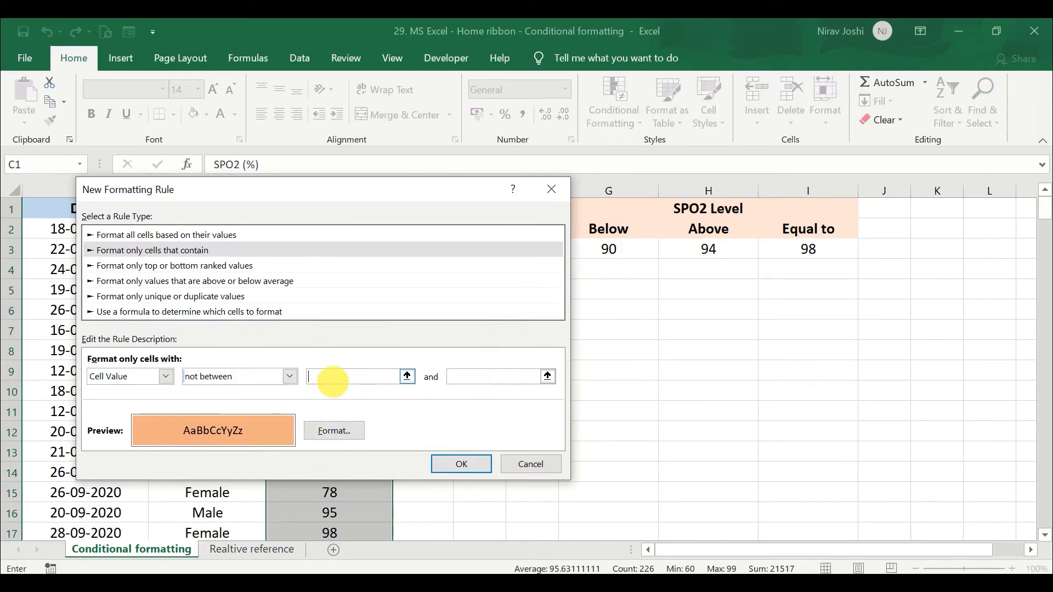
click(610, 248)
click(491, 375)
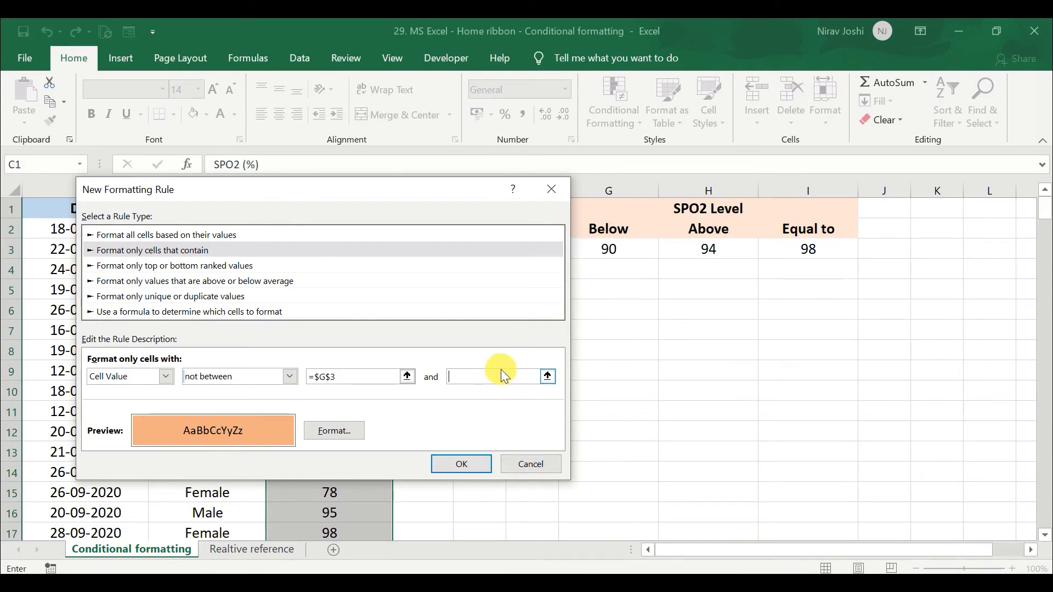
click(699, 250)
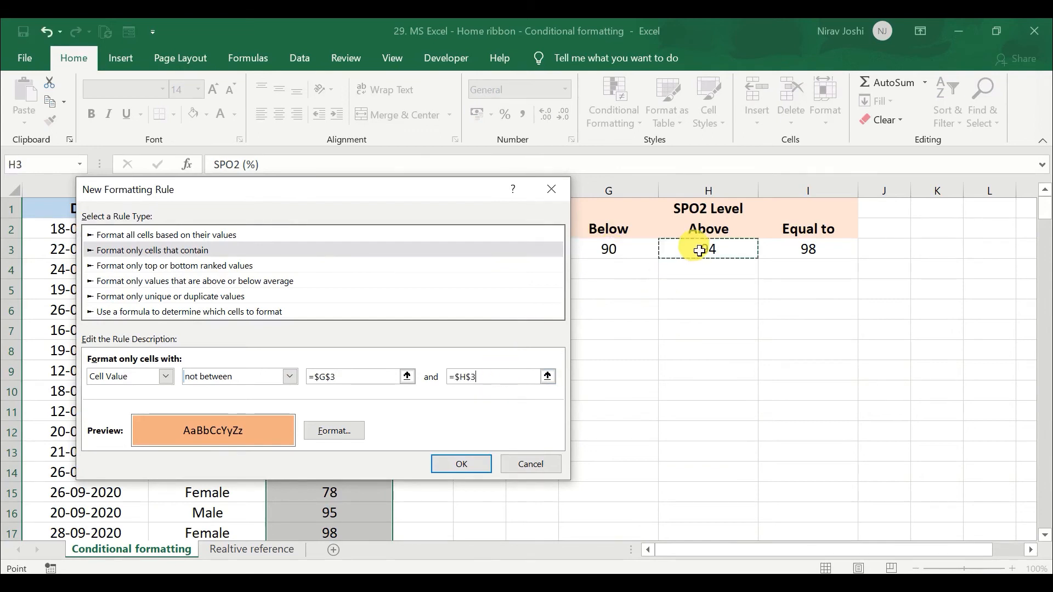
click(480, 457)
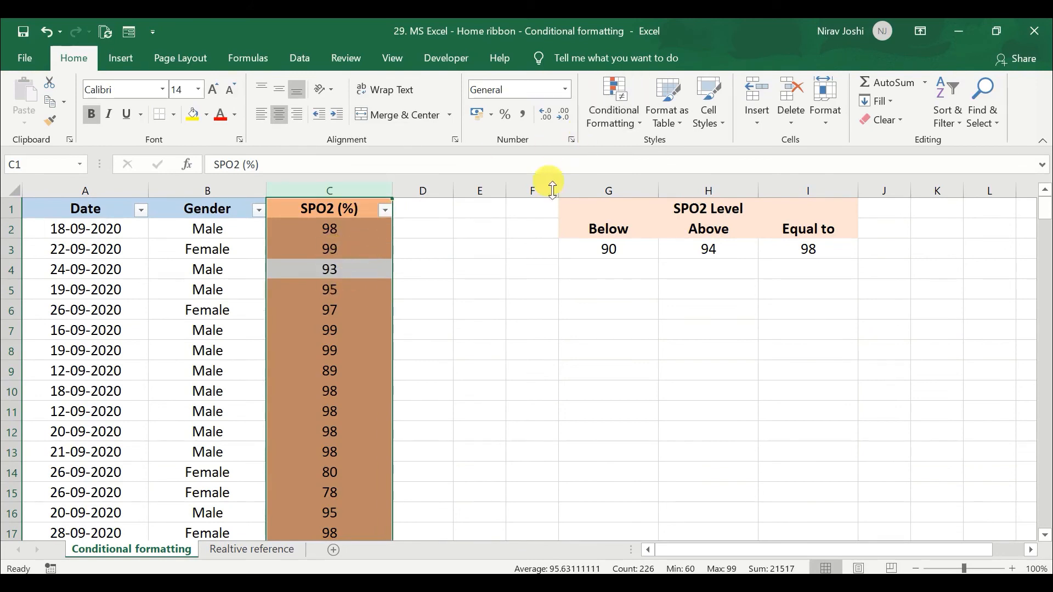
Clear the not-between rule from the selected SPO2 (%) column.
click(617, 110)
mouse_move(735, 346)
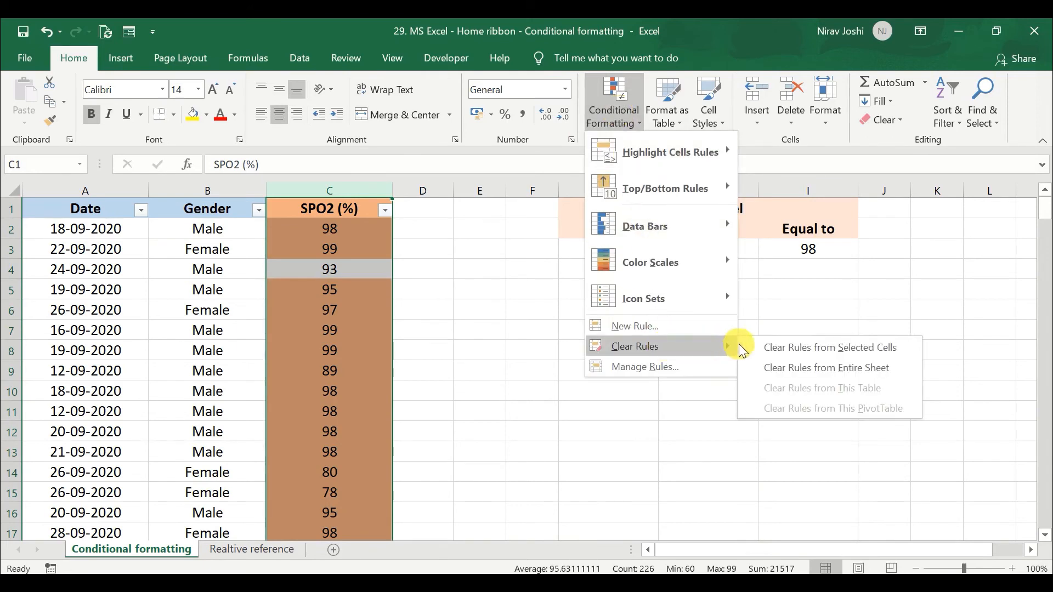
click(785, 348)
Start another custom highlight rule for the SPO2 (%) column and review the comparison operators available for cell values.
click(629, 86)
mouse_move(729, 144)
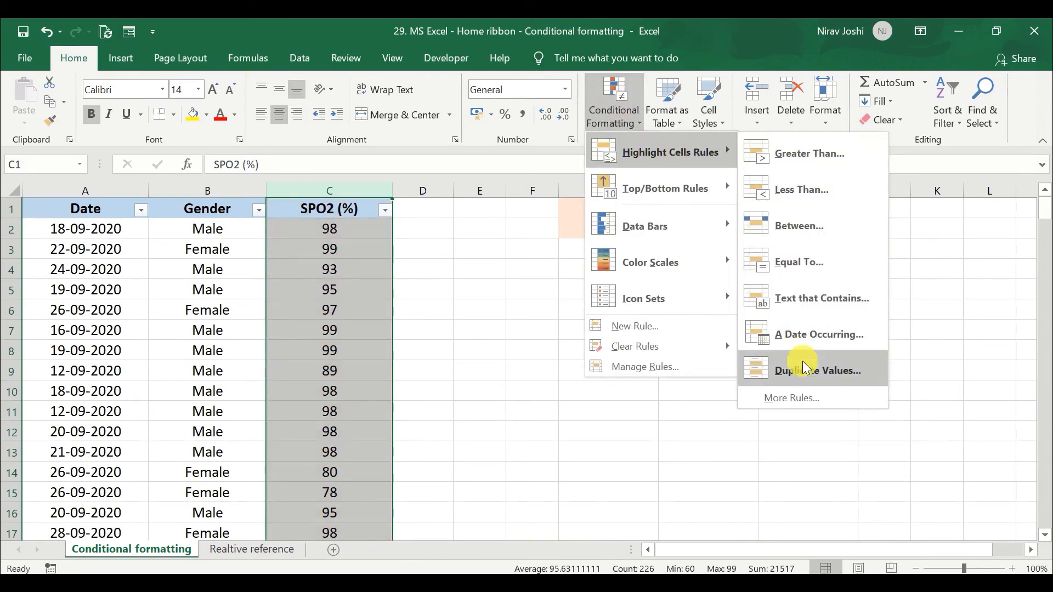
click(801, 401)
click(265, 379)
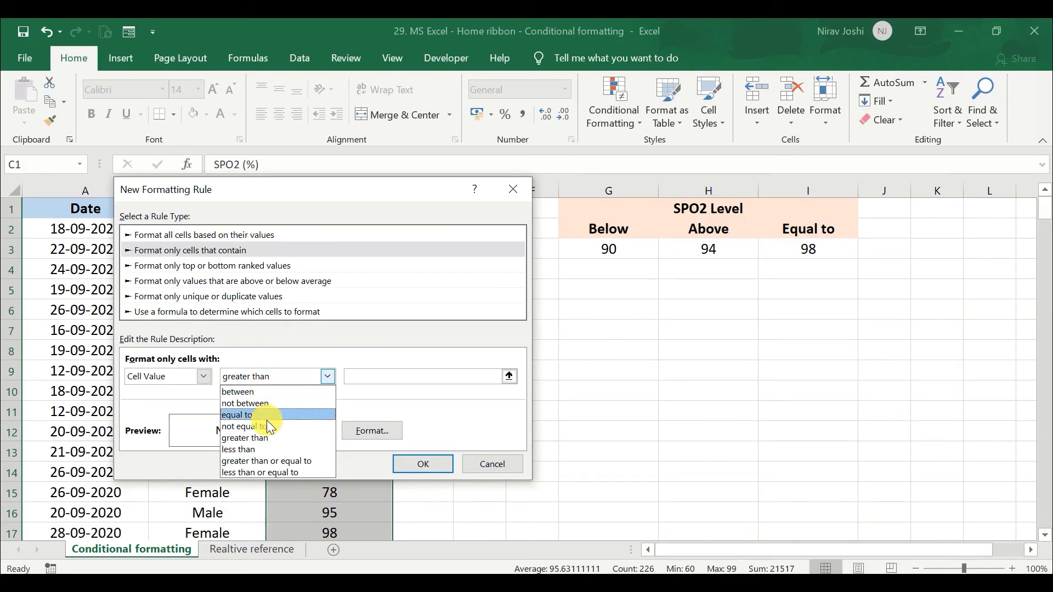
click(479, 168)
drag(305, 200, 472, 173)
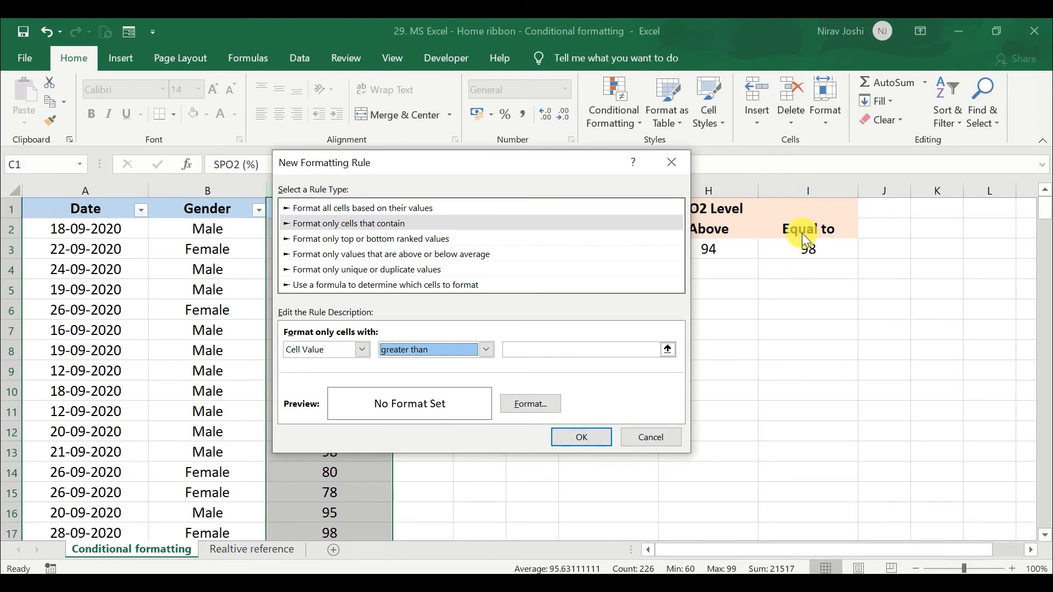
click(409, 347)
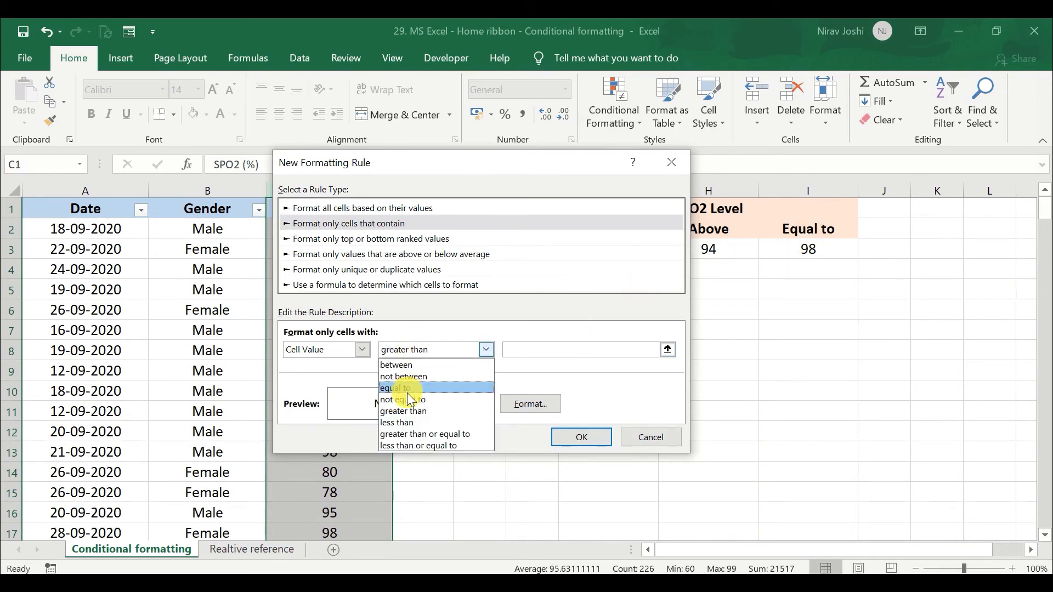
click(508, 313)
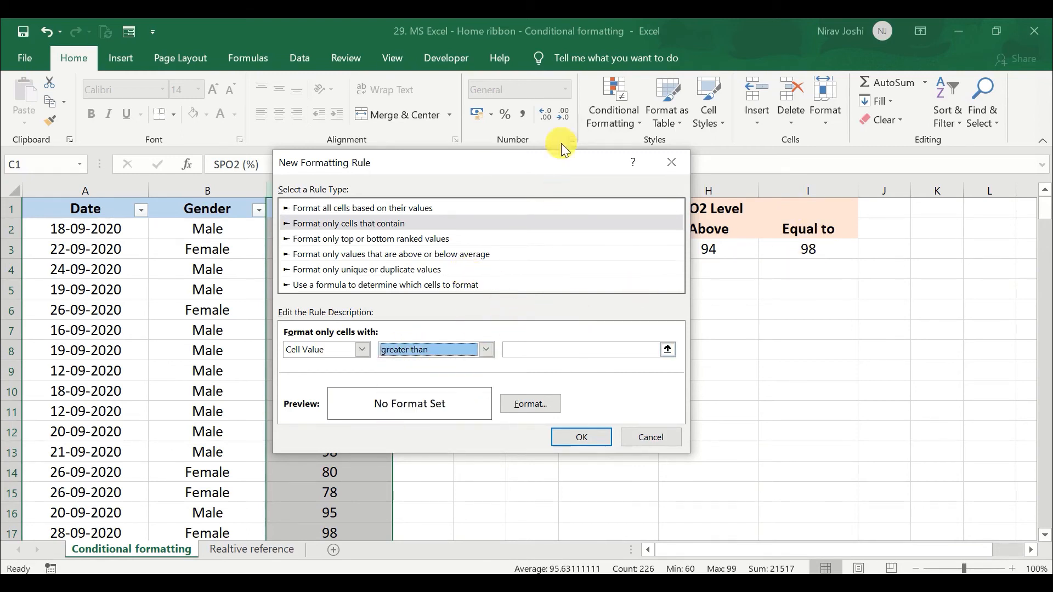
Give the custom rule a light orange fill and set its cell value condition to greater than or equal to.
click(530, 403)
click(213, 221)
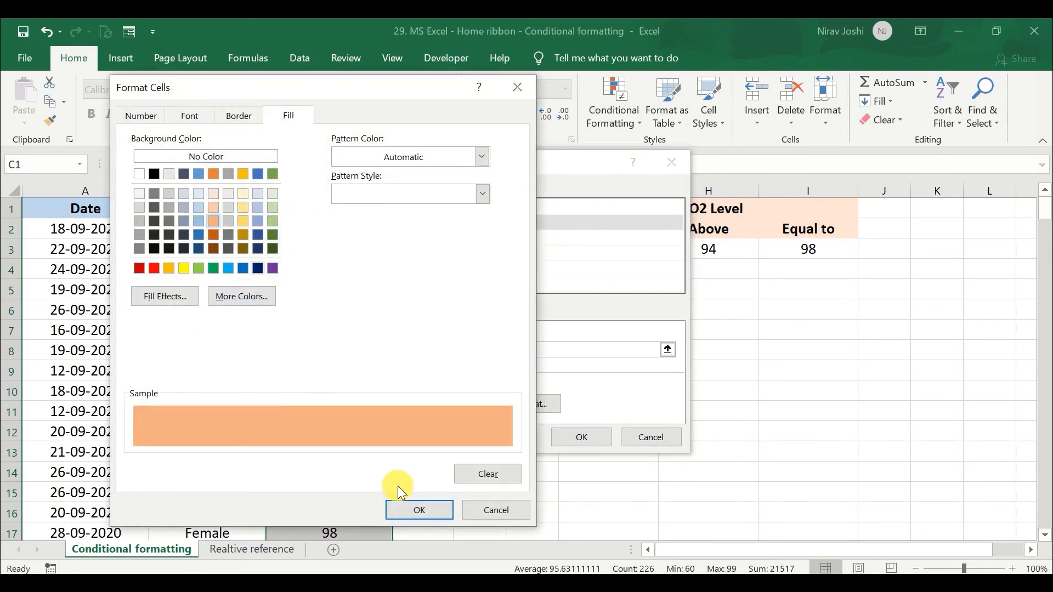
click(410, 518)
click(452, 347)
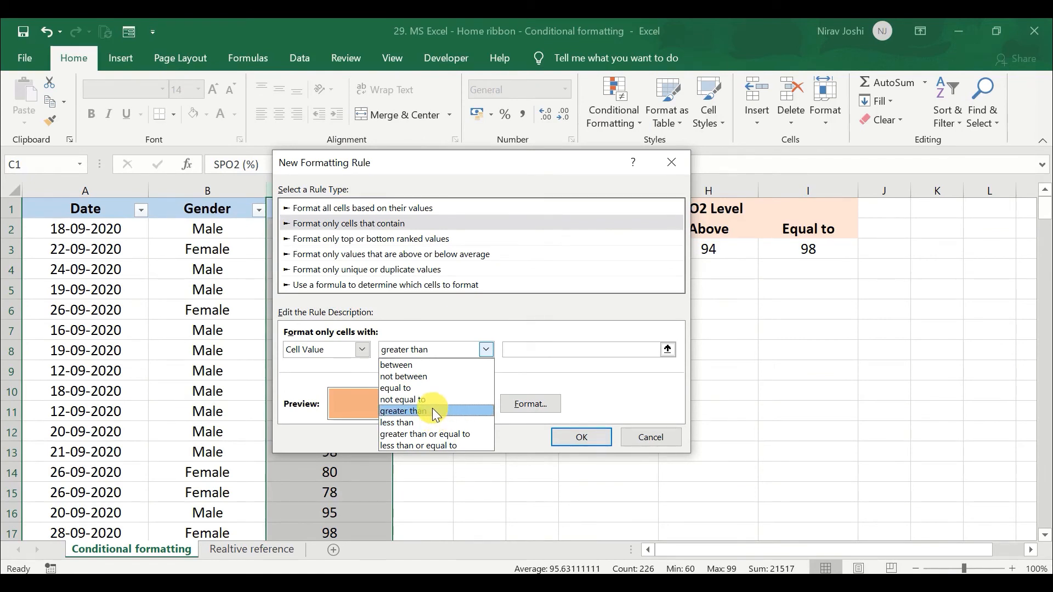
click(432, 437)
click(393, 353)
Try a Specific Text condition not containing "female" in the SPO2 (%) column's rule, and cancel the rule.
click(347, 351)
click(345, 350)
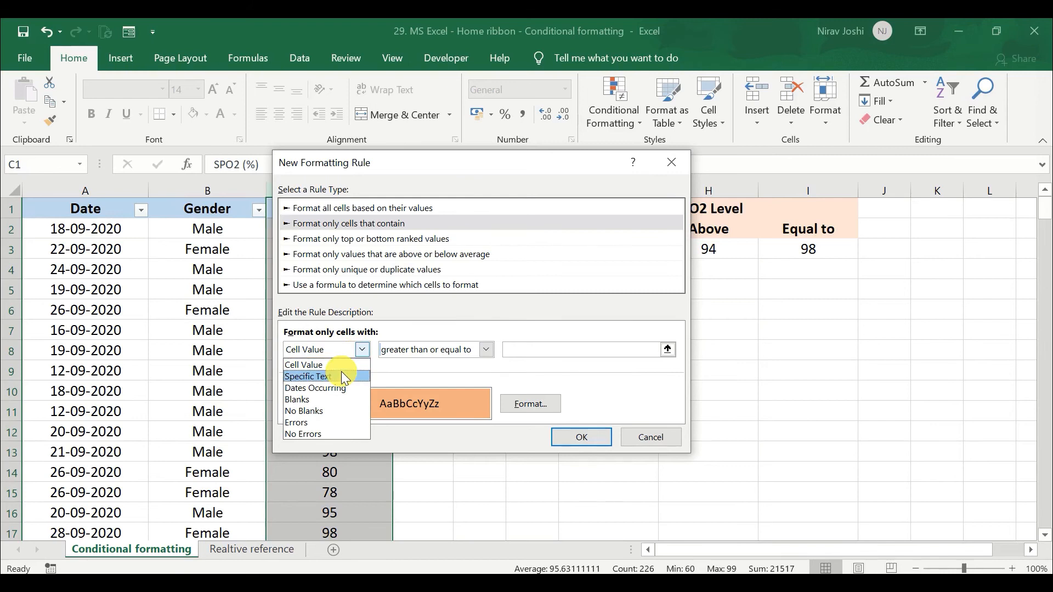
click(342, 376)
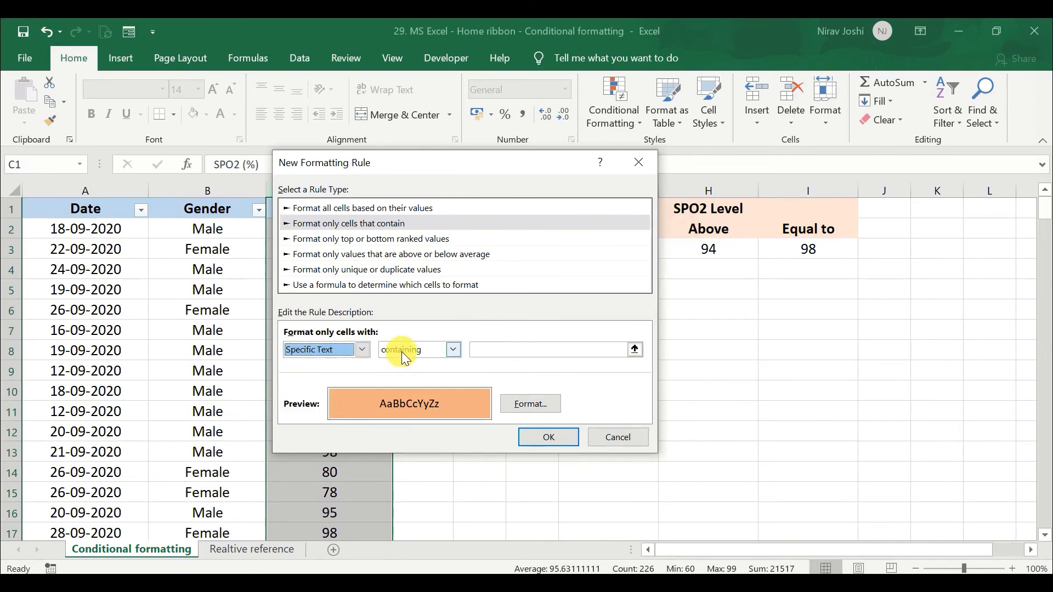
drag(420, 164, 587, 141)
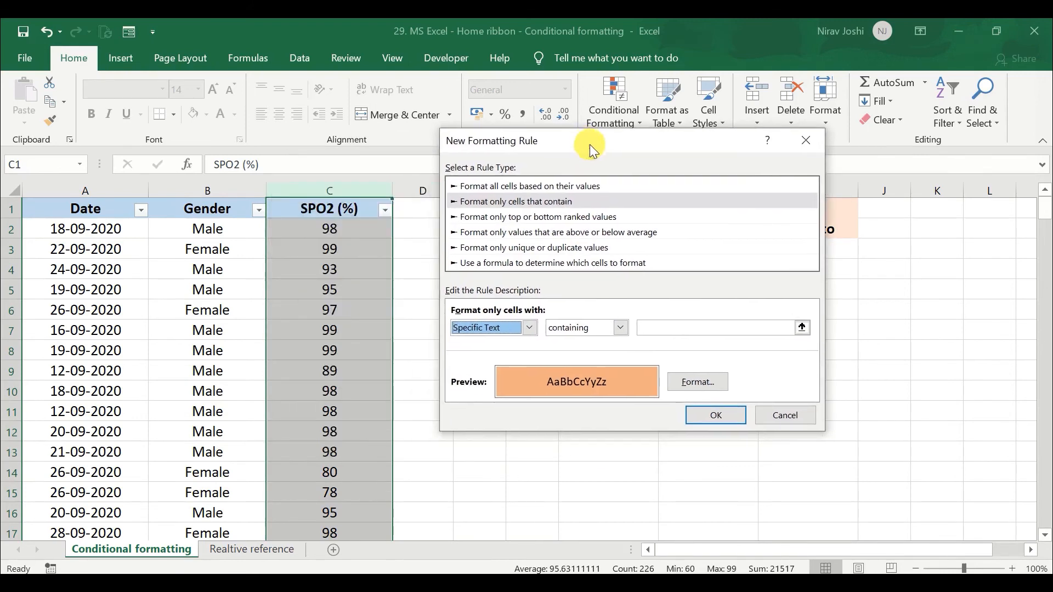
click(579, 334)
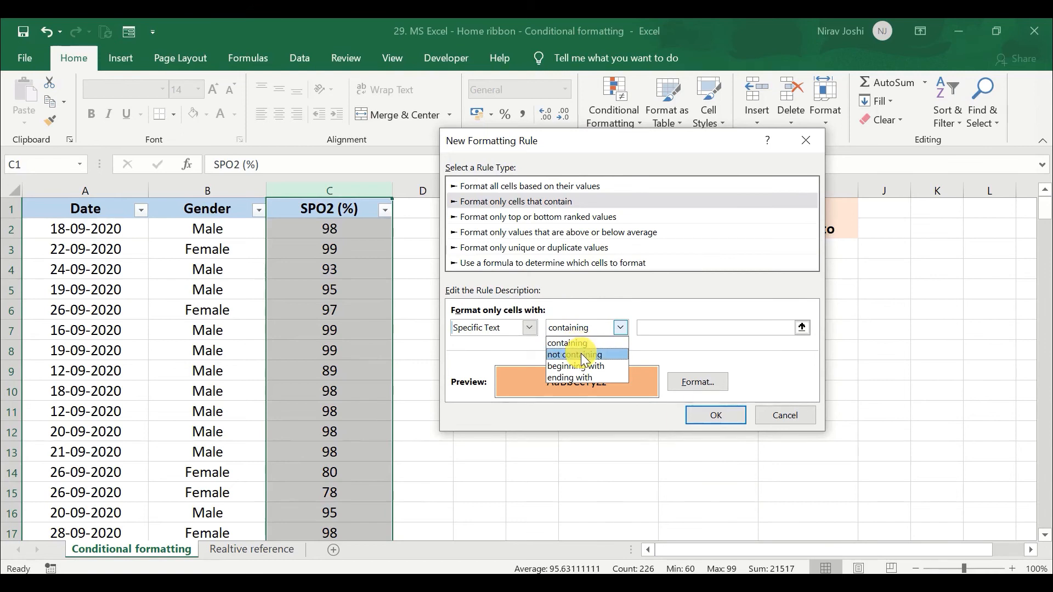
click(581, 353)
click(661, 329)
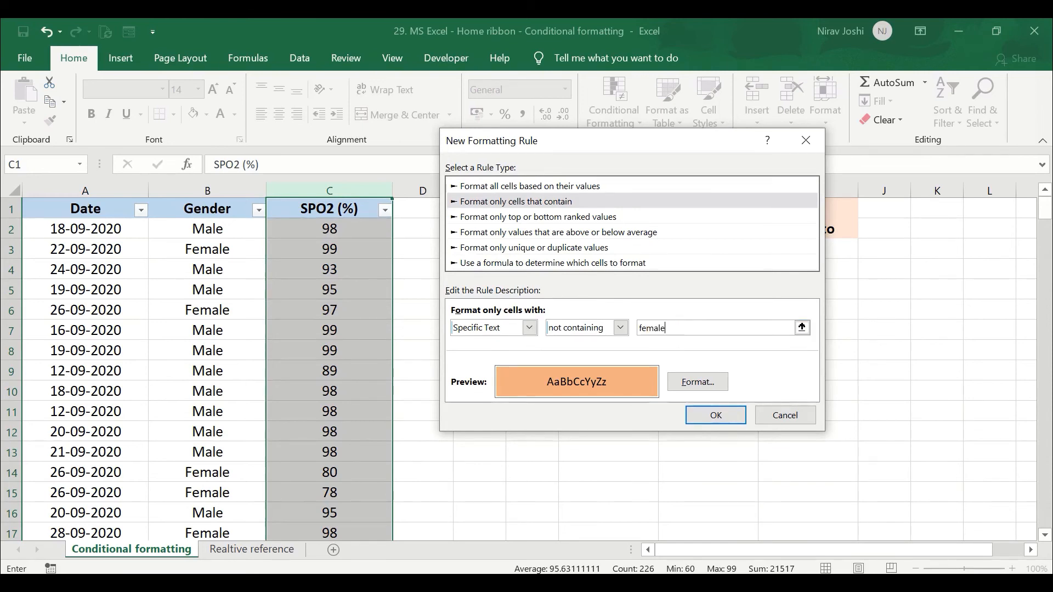
click(797, 416)
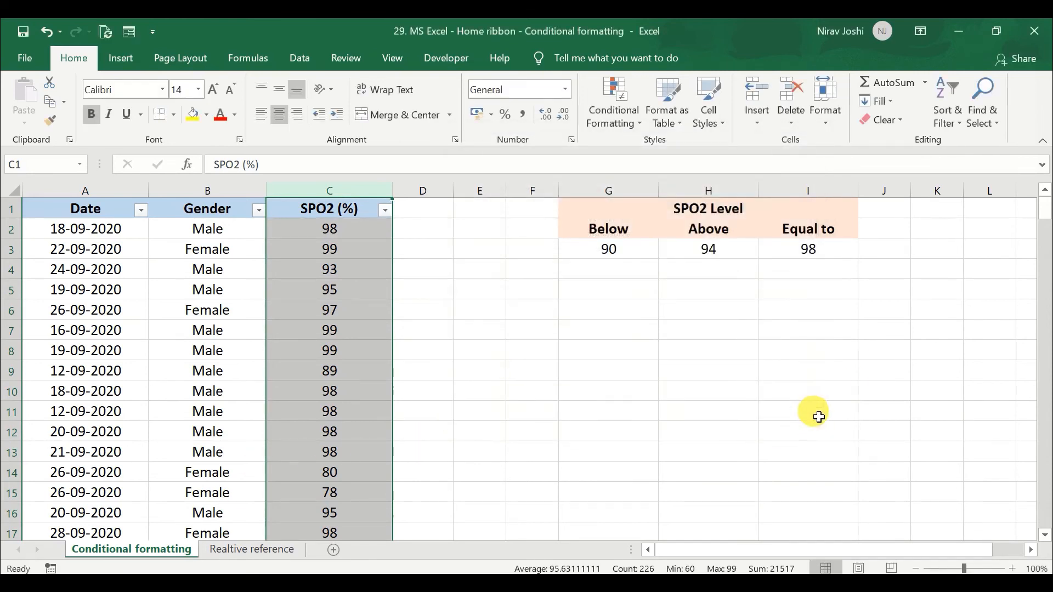
Start a custom highlight rule for the Gender column and set its condition to Specific Text not containing.
click(241, 202)
click(613, 104)
mouse_move(666, 148)
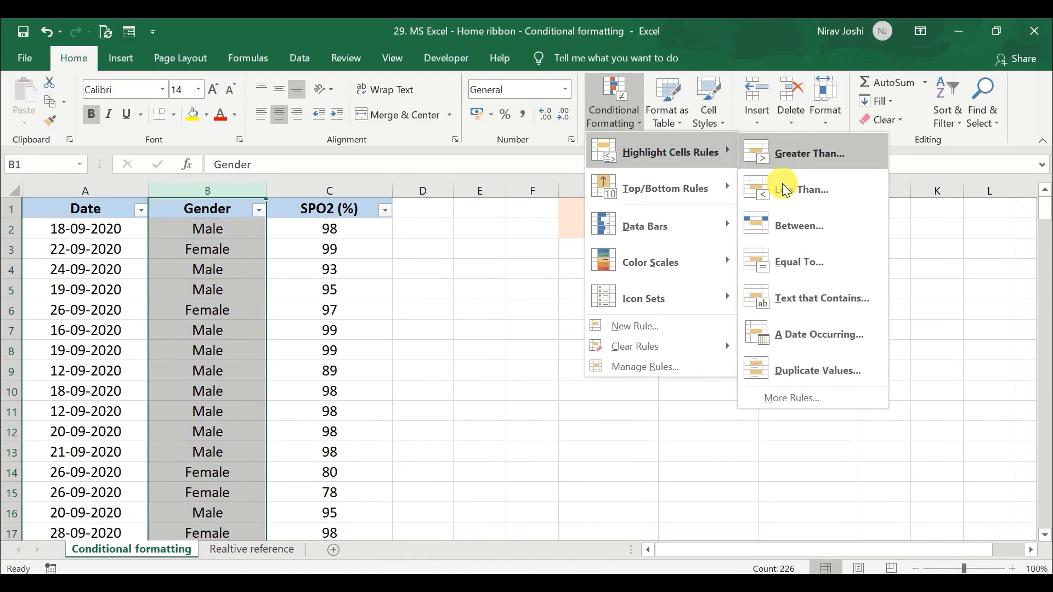
click(799, 397)
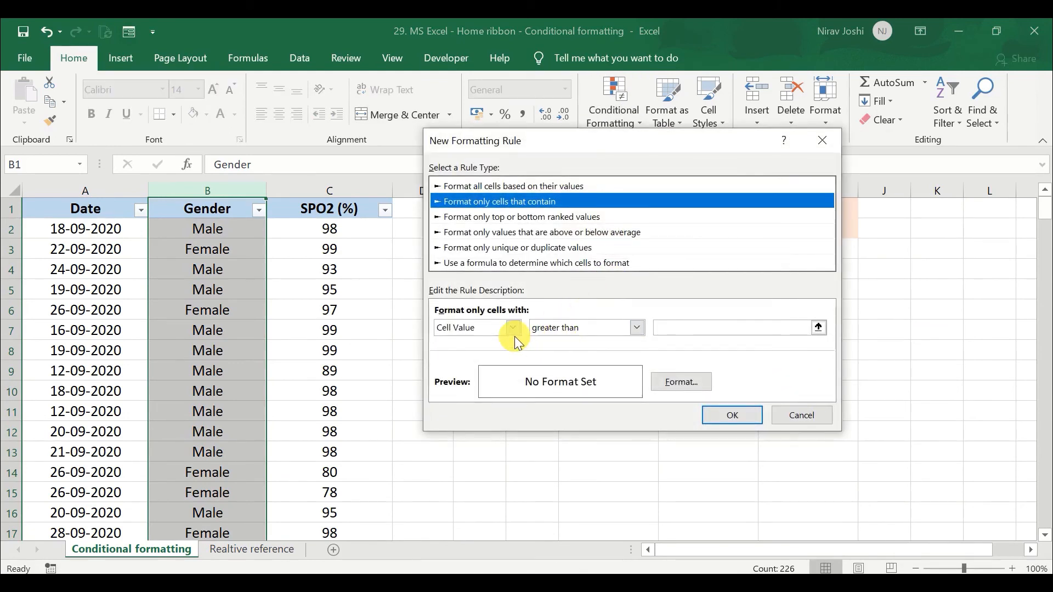
click(513, 332)
click(480, 355)
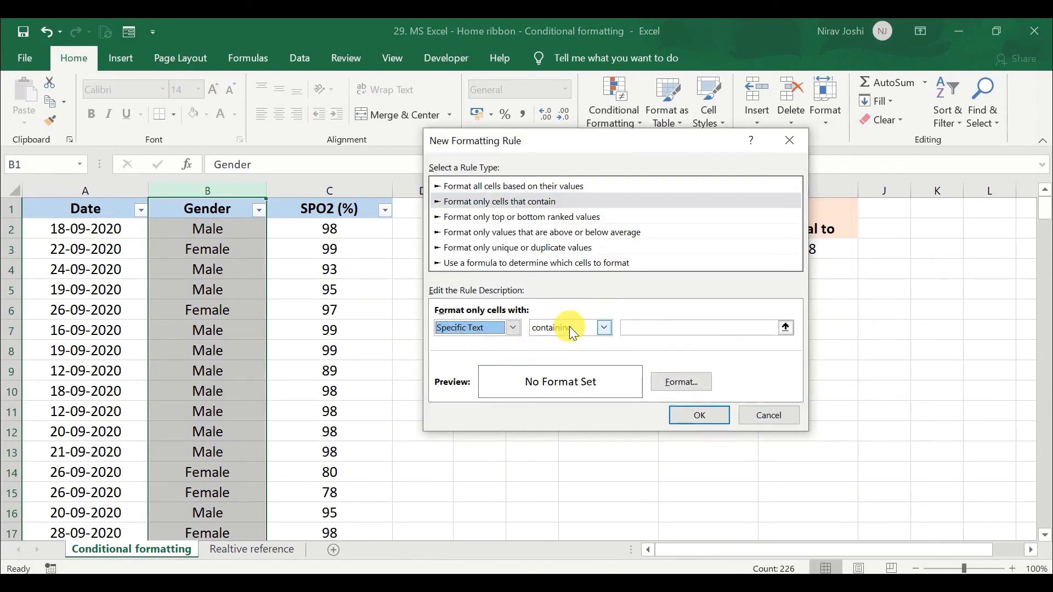
click(569, 327)
click(576, 351)
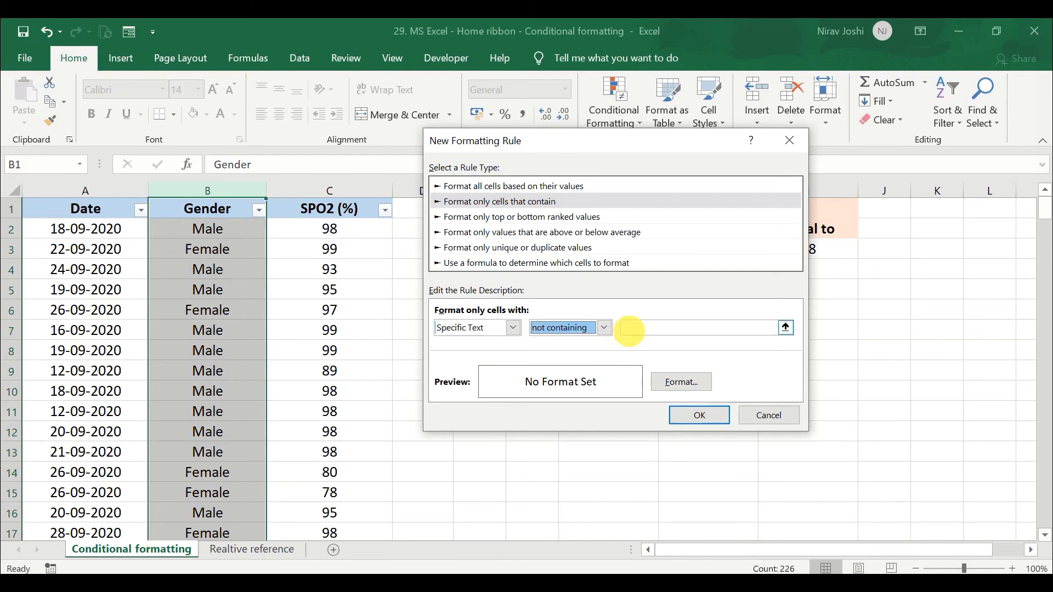
Set the rule's text to "female" and apply it to the Gender column with a light orange fill.
click(629, 329)
text(femlawe)
key(BackSpace)
key(BackSpace)
key(BackSpace)
key(BackSpace)
text(ale)
click(673, 379)
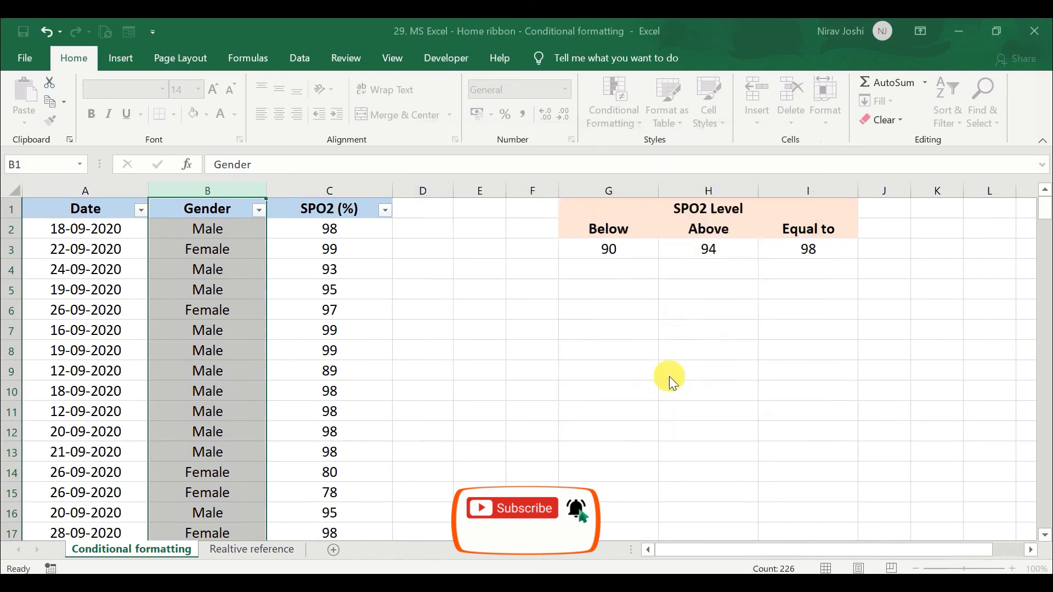
click(524, 171)
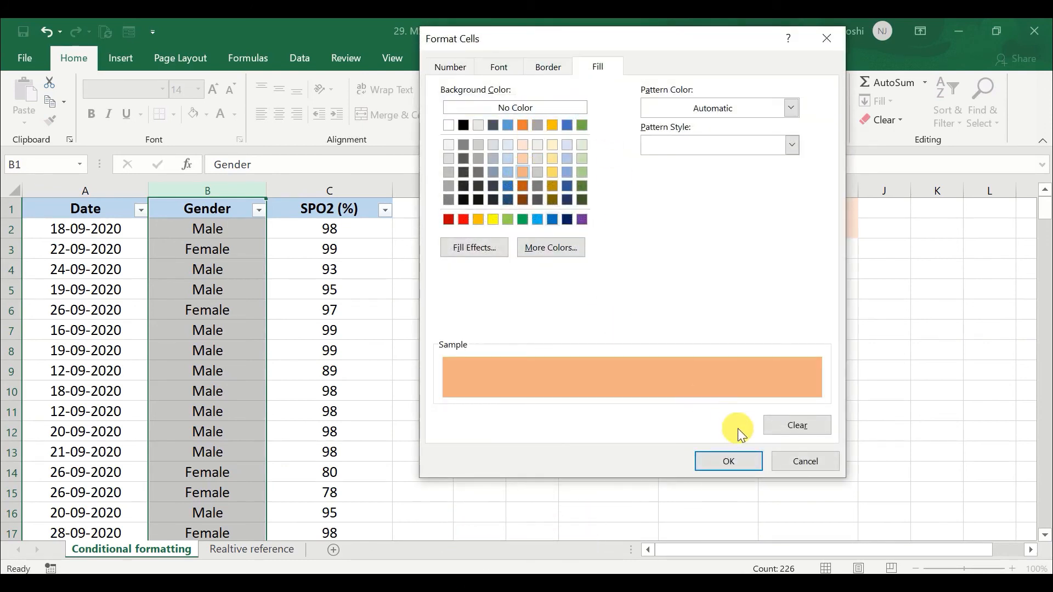
click(729, 463)
click(707, 412)
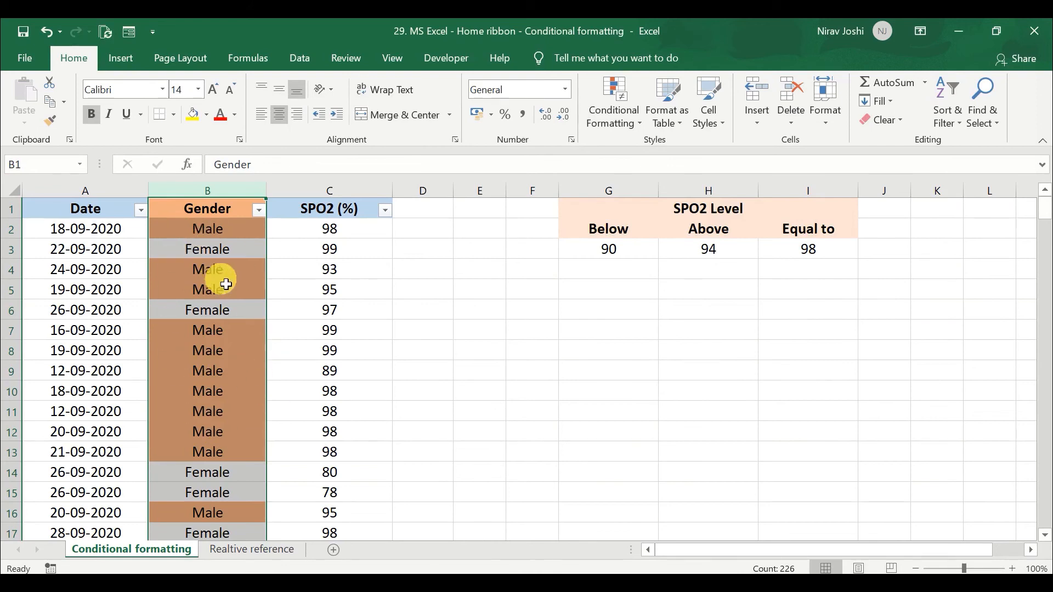
Clear the conditional formatting rules from the entire sheet.
click(185, 212)
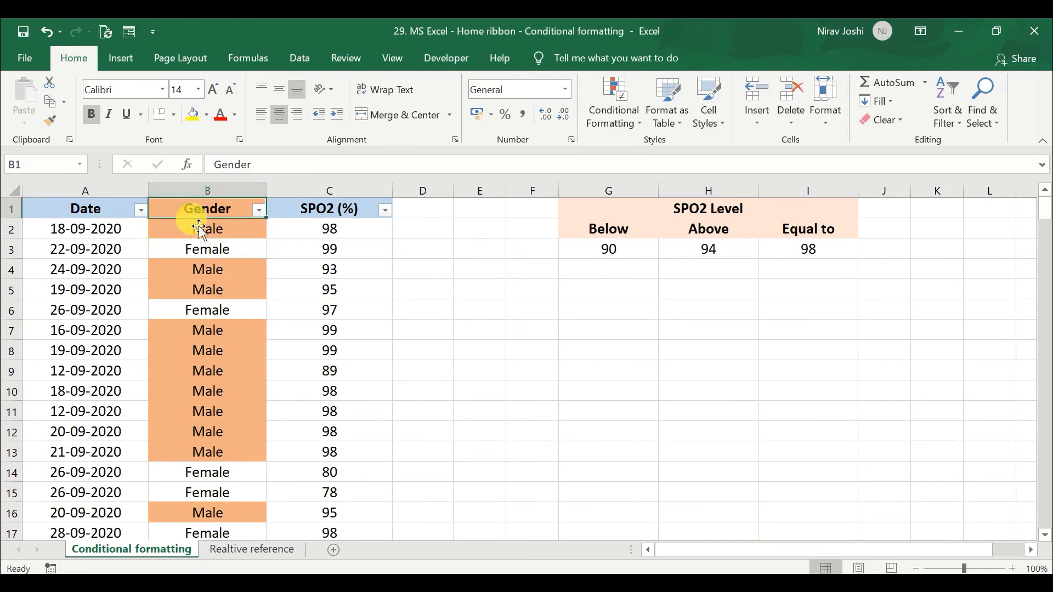
click(598, 113)
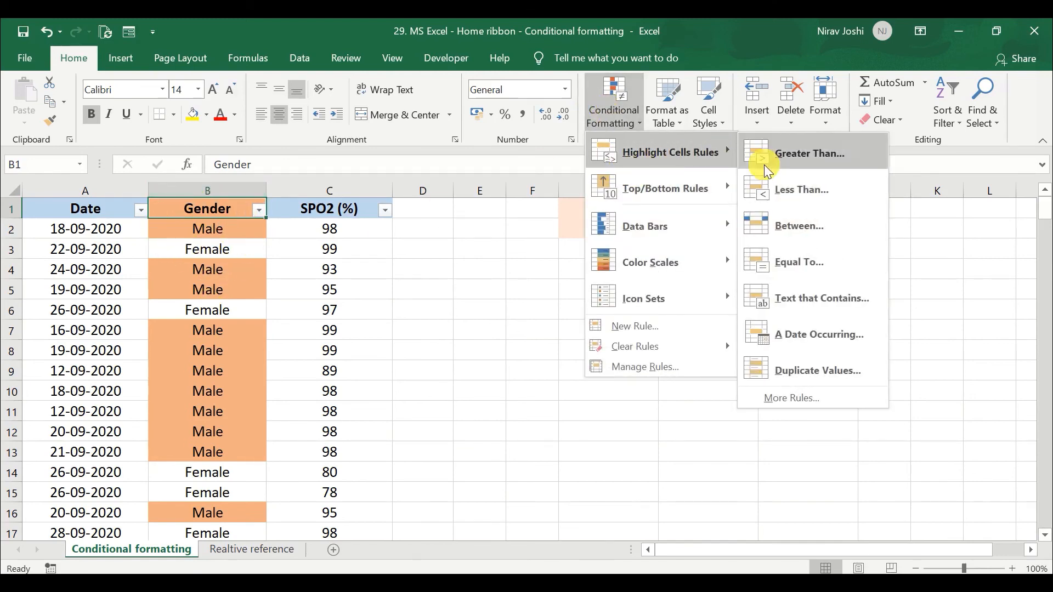
mouse_move(753, 347)
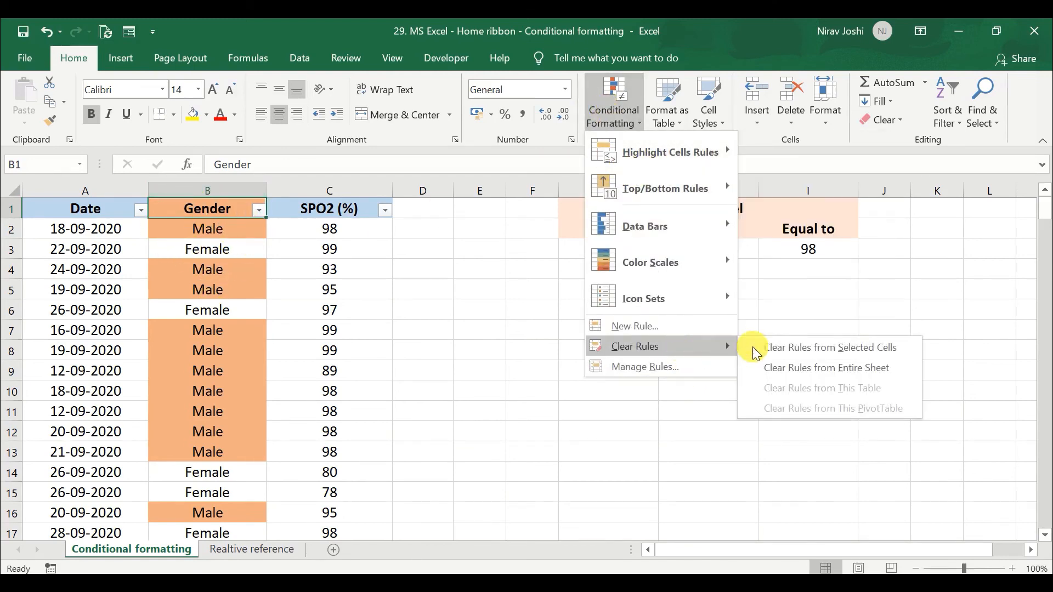
click(801, 364)
Start another custom highlight rule on the Gender header cell, choose Specific Text, and review its text matching options.
click(613, 112)
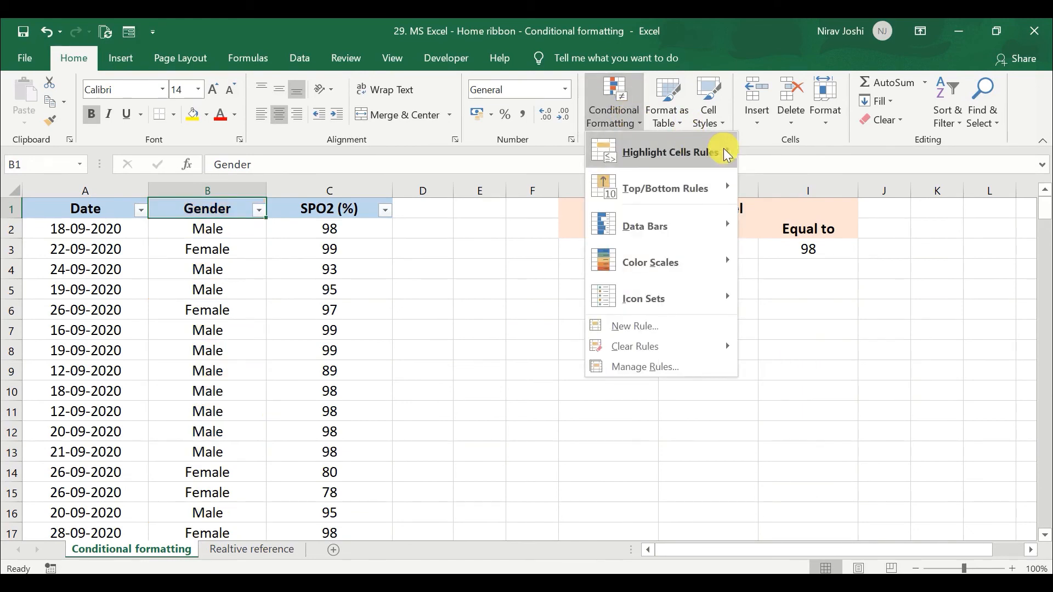
mouse_move(723, 152)
click(807, 398)
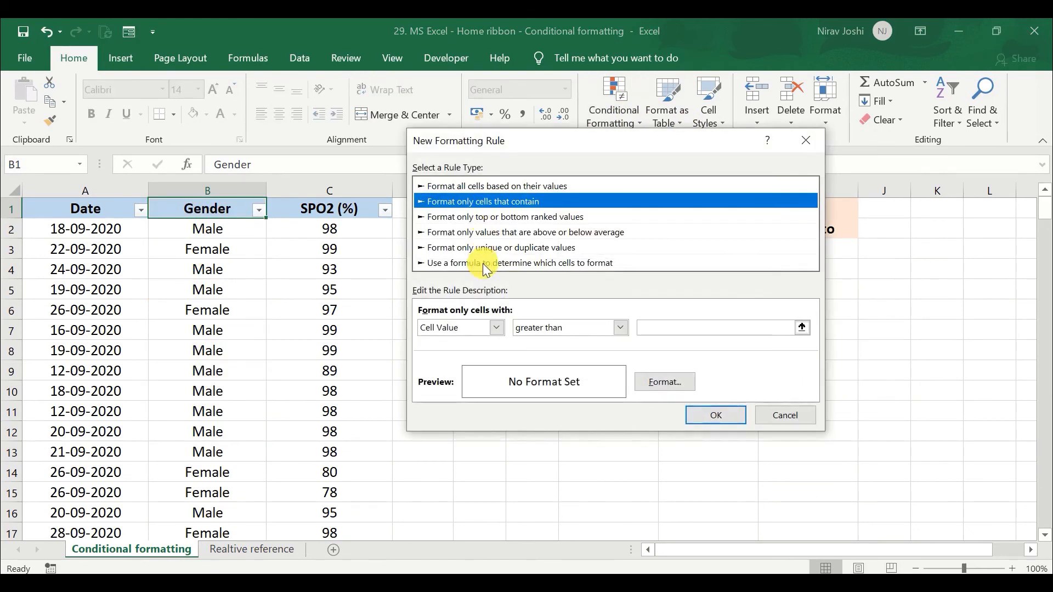
click(482, 331)
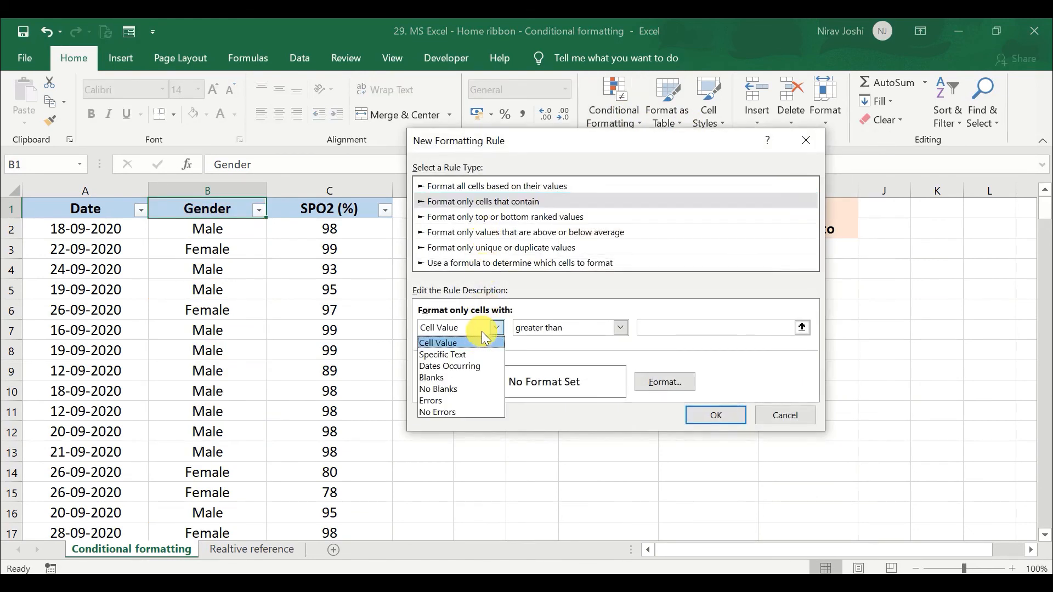
click(465, 357)
click(535, 331)
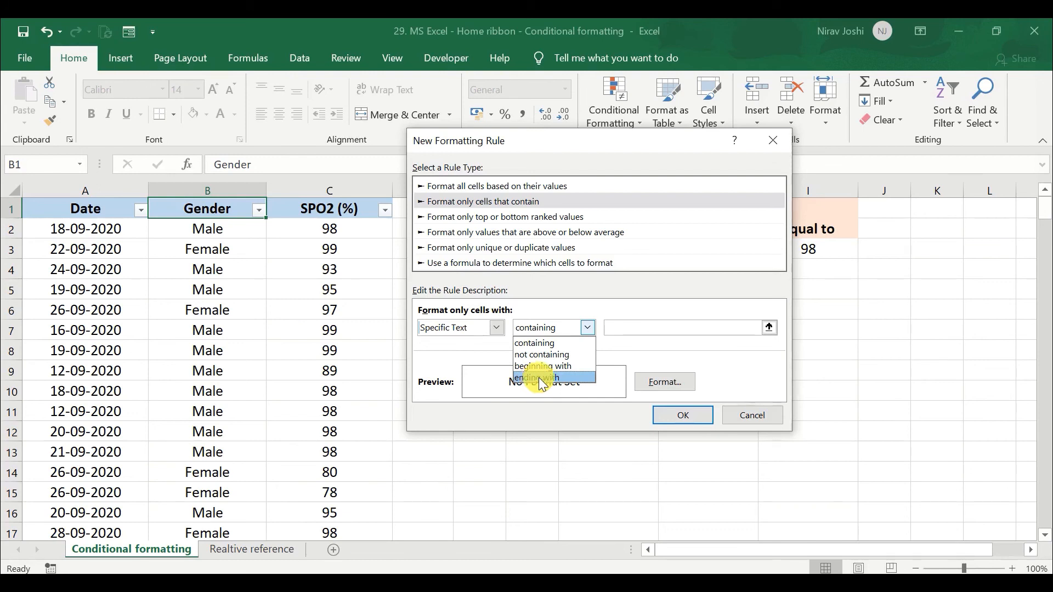
Give the Specific Text rule a light orange fill.
click(647, 384)
click(650, 387)
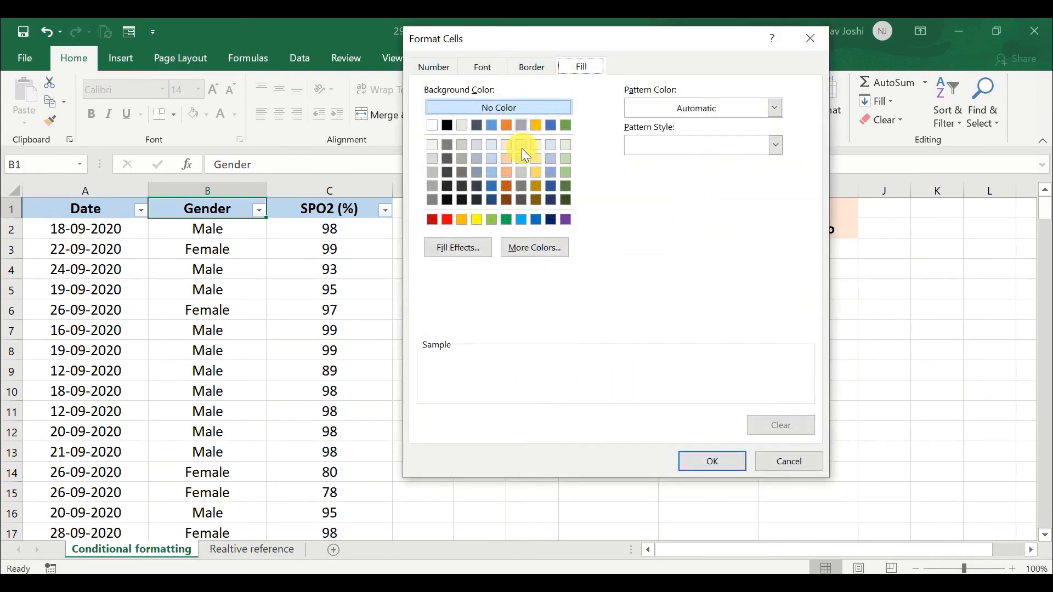
click(505, 172)
click(703, 464)
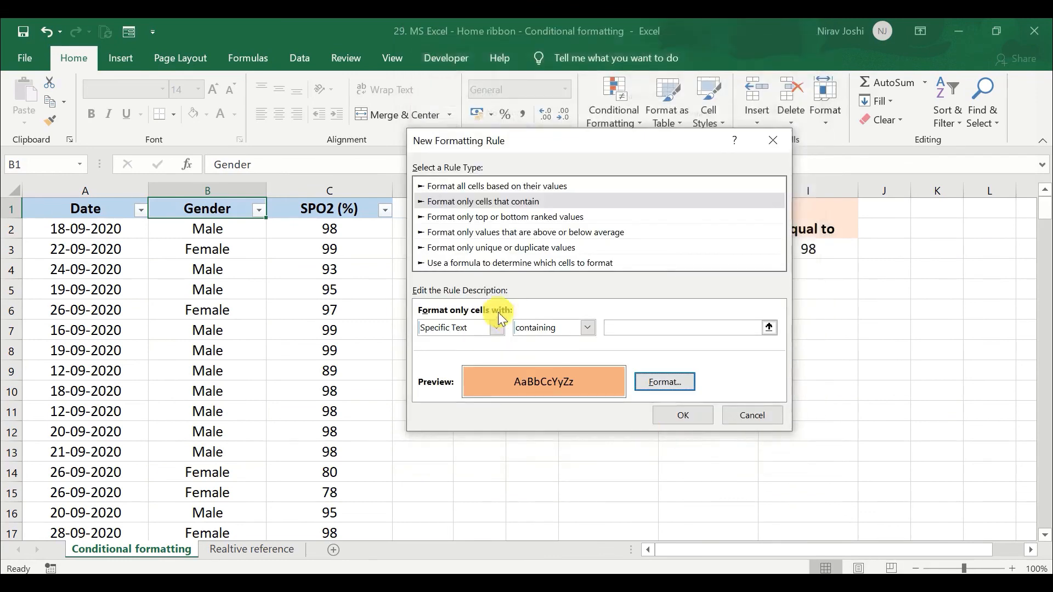
Switch the rule's condition to Dates Occurring and review the available date periods.
click(461, 328)
click(446, 366)
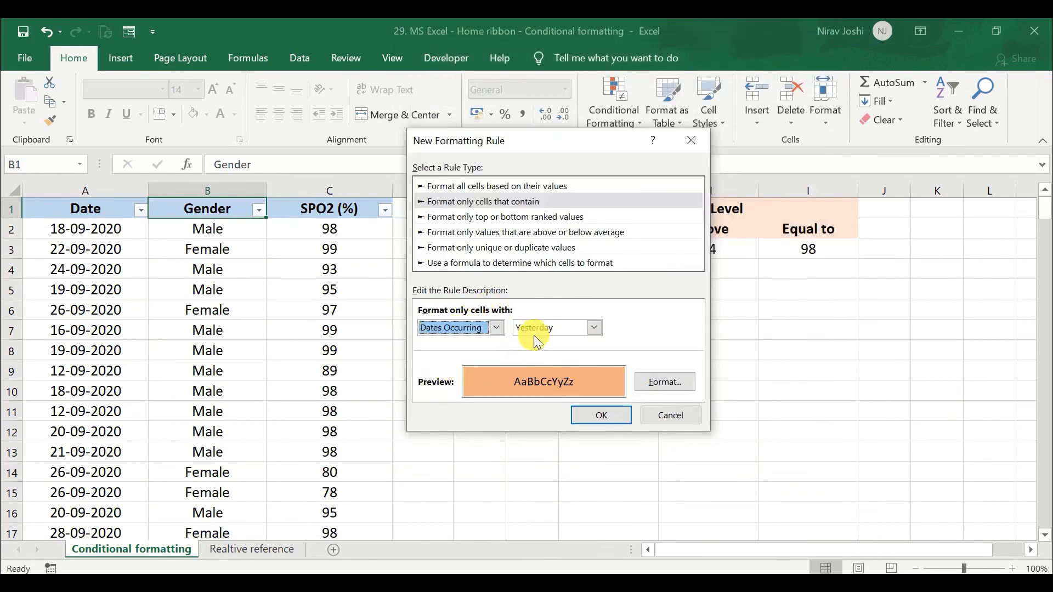
click(548, 327)
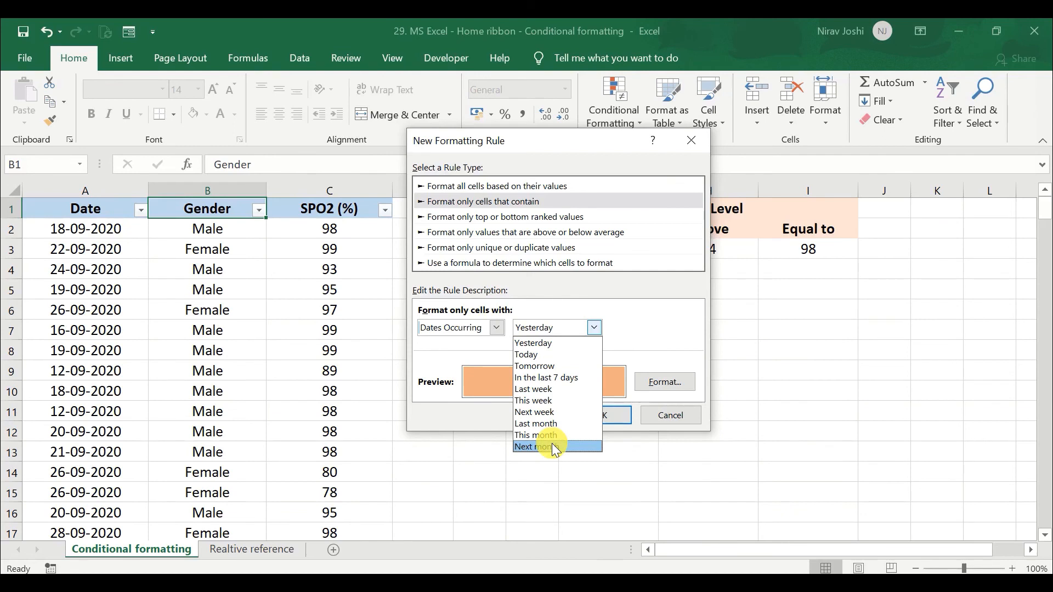
click(429, 323)
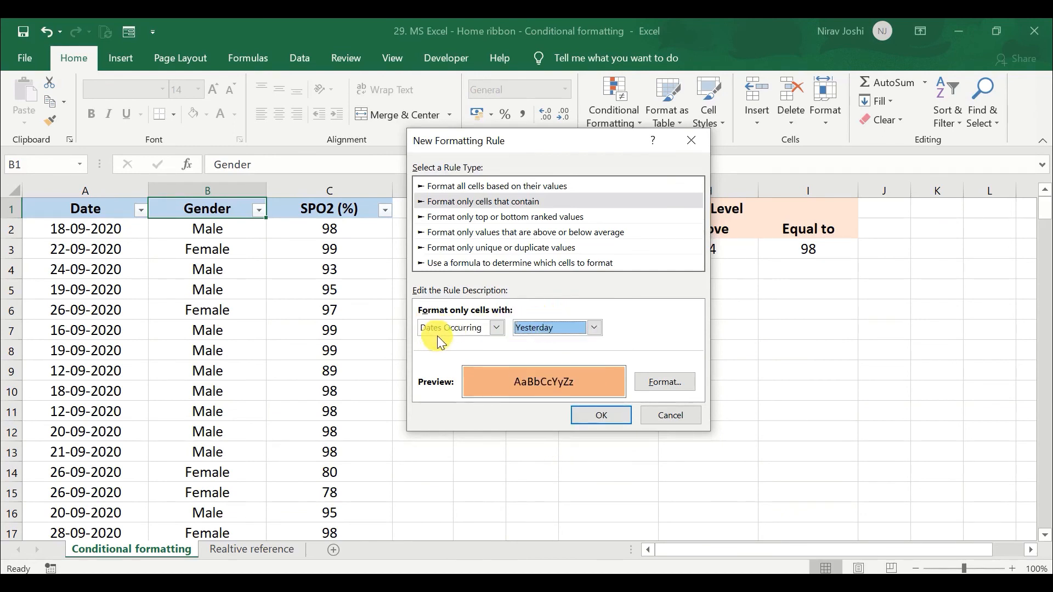
Try the Blanks and No Blanks conditions, review the remaining condition types, and cancel the rule.
click(446, 328)
click(450, 377)
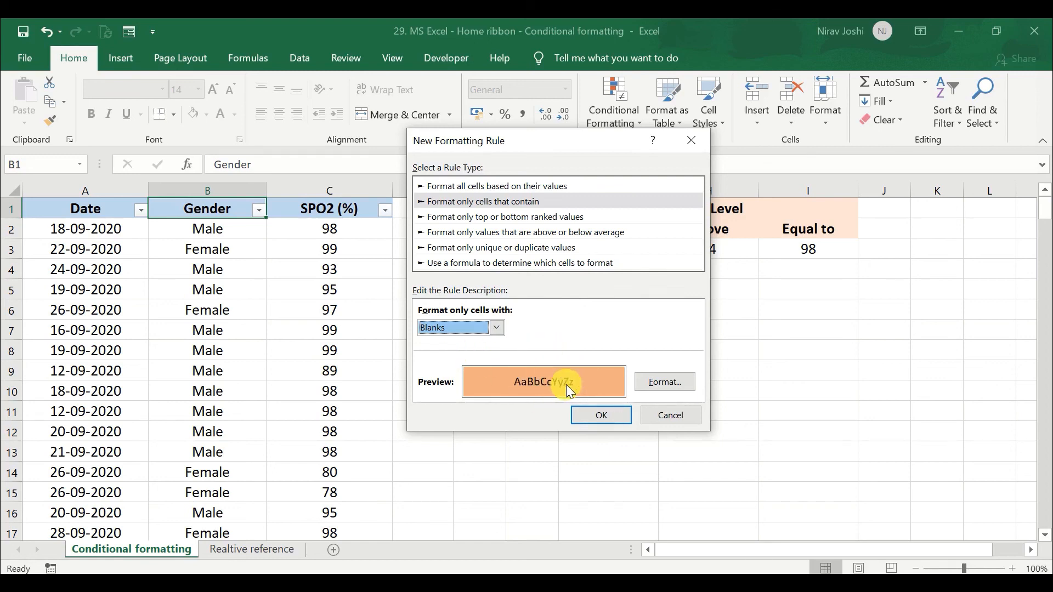
click(462, 327)
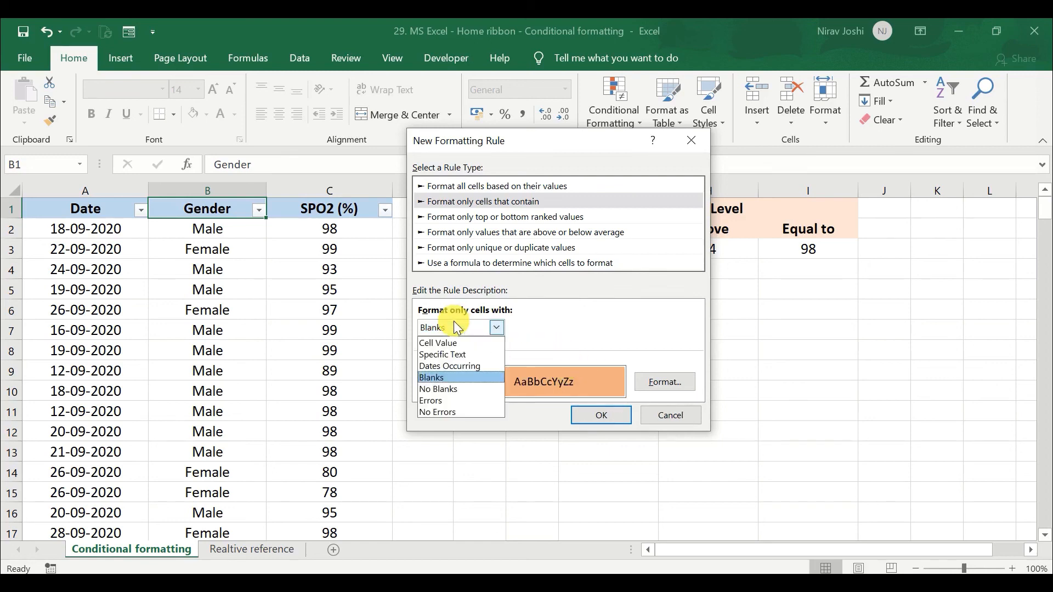
click(445, 387)
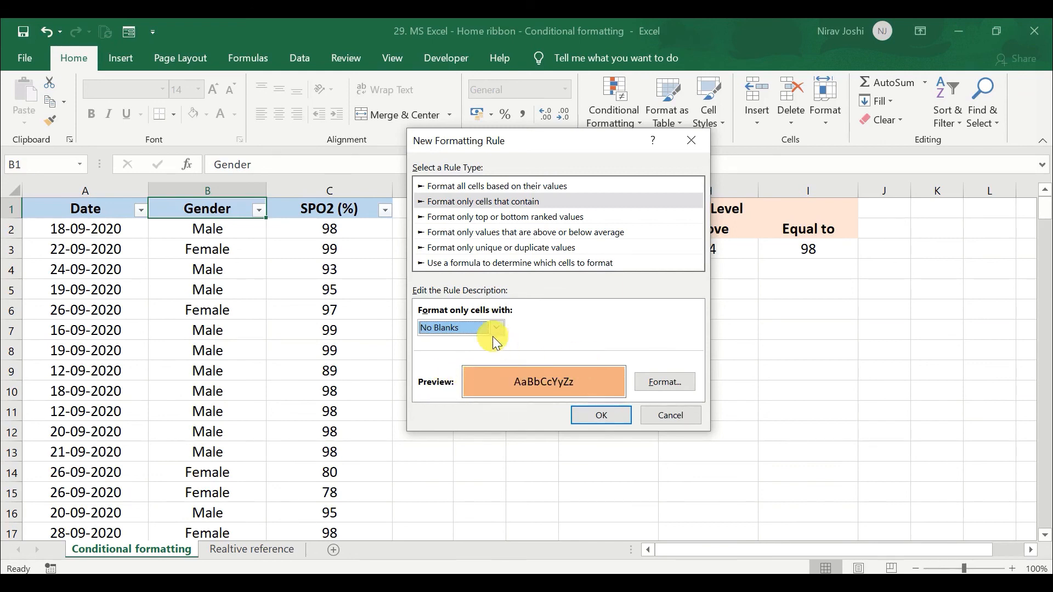
click(479, 329)
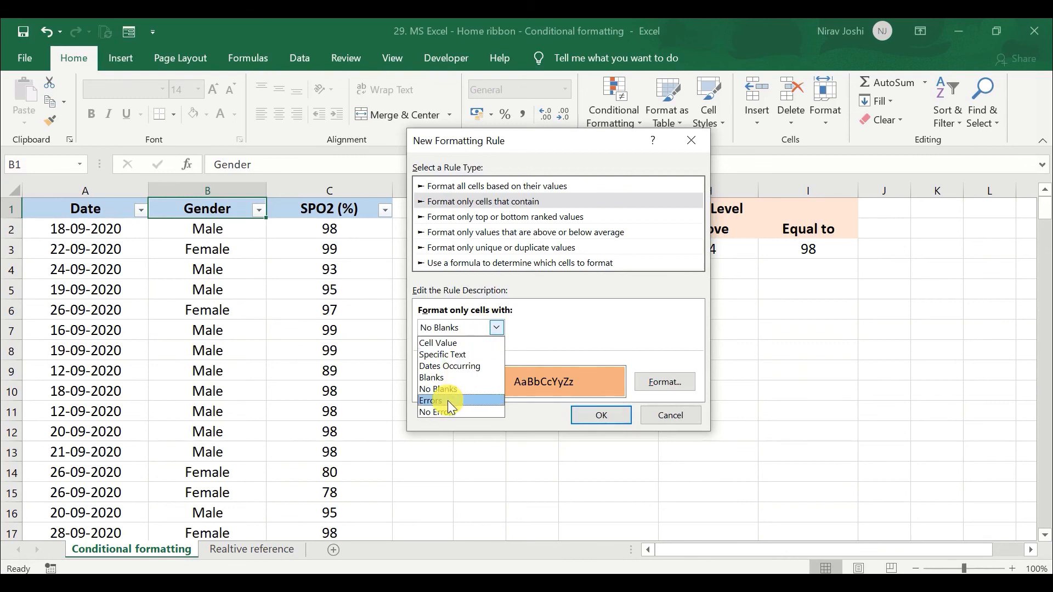
click(658, 419)
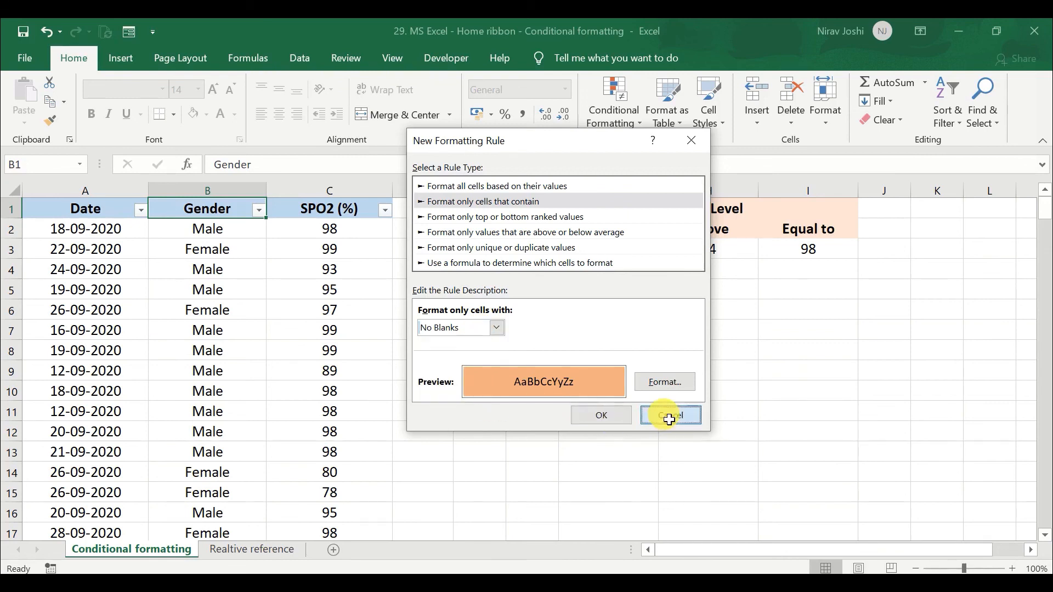
click(669, 415)
Replace the SPO2 value in cell C6 with #N/A.
click(352, 321)
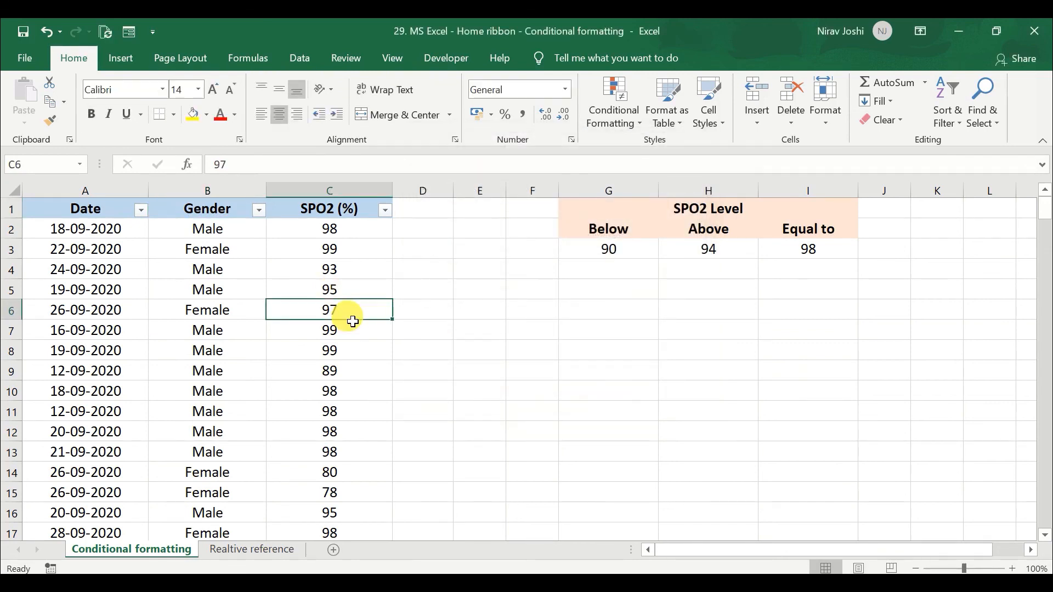
text(#N/A)
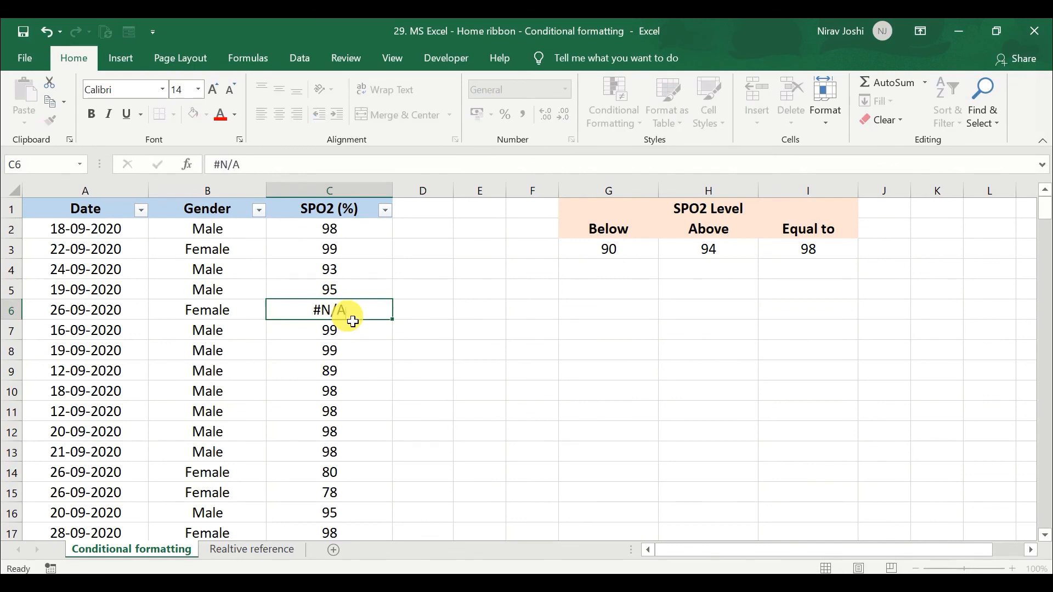
key(Return)
Start a custom highlight rule for the SPO2 (%) column that formats only cells with Errors.
click(341, 192)
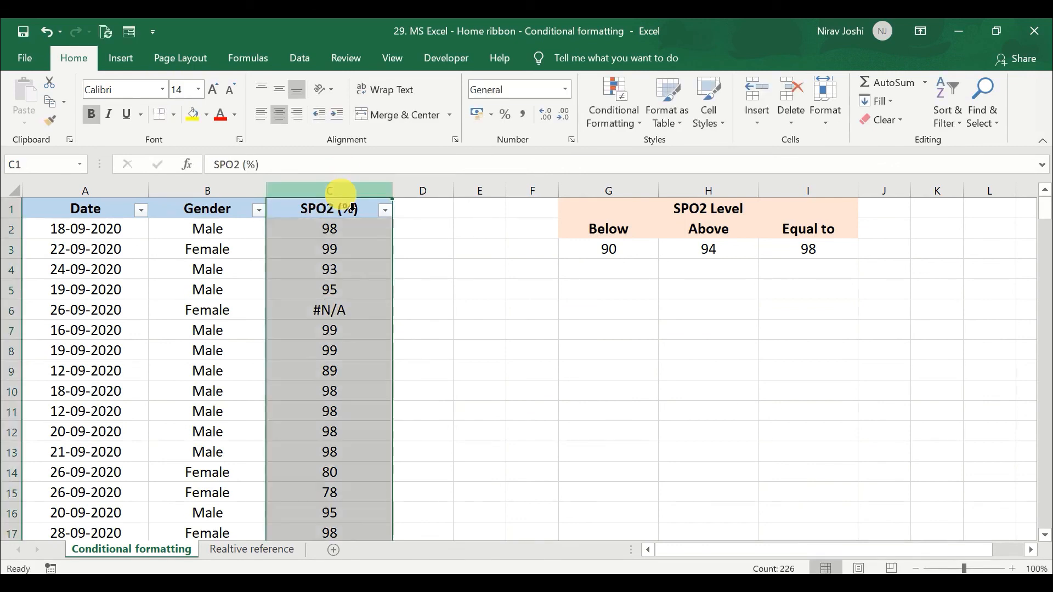
click(635, 122)
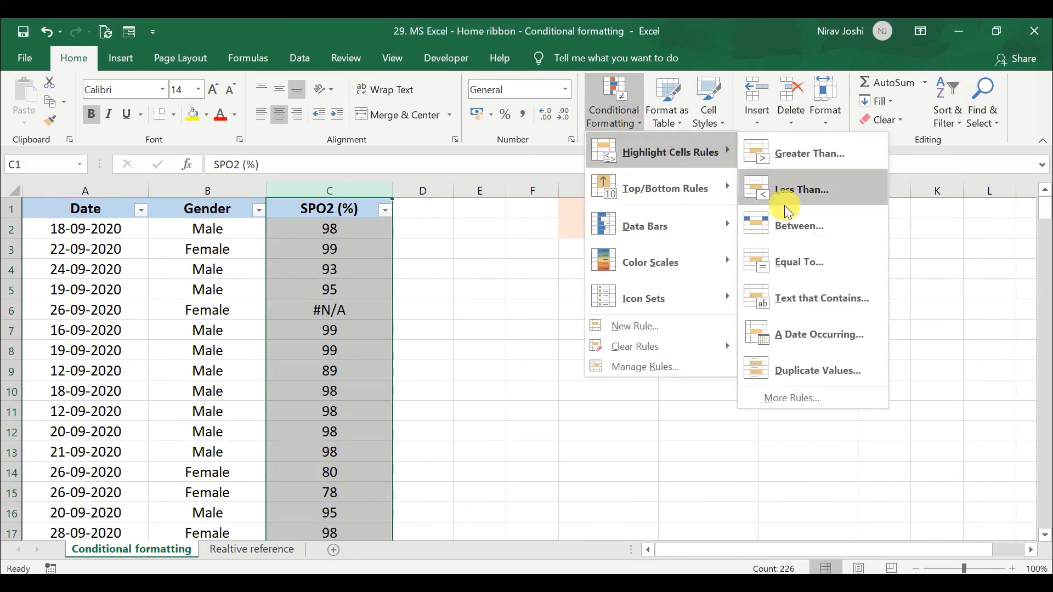
click(792, 398)
click(439, 327)
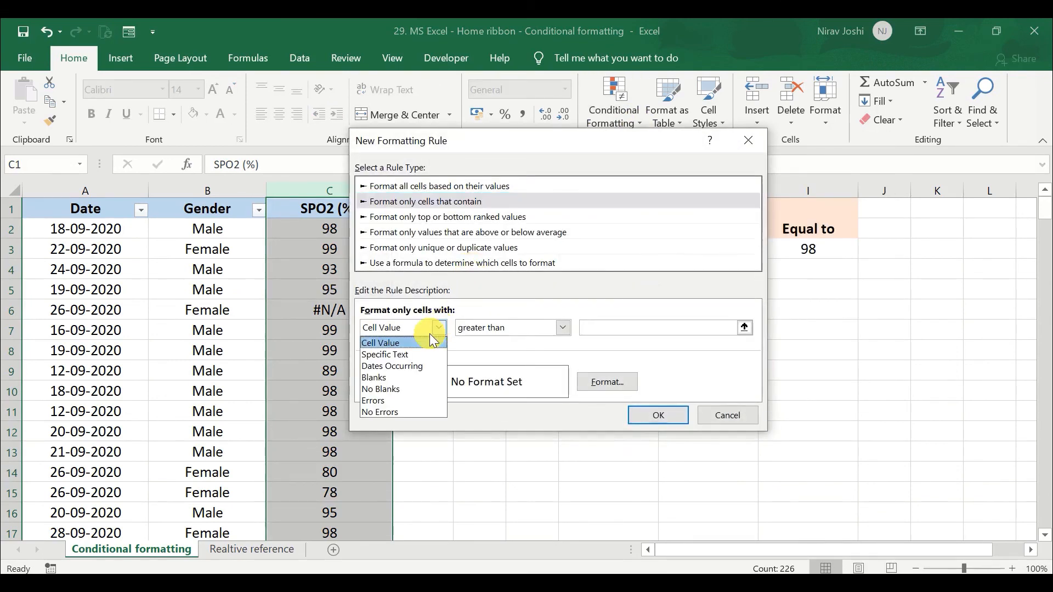
click(403, 400)
Give the Errors rule a light orange fill, keep the Errors condition, and apply it.
click(608, 382)
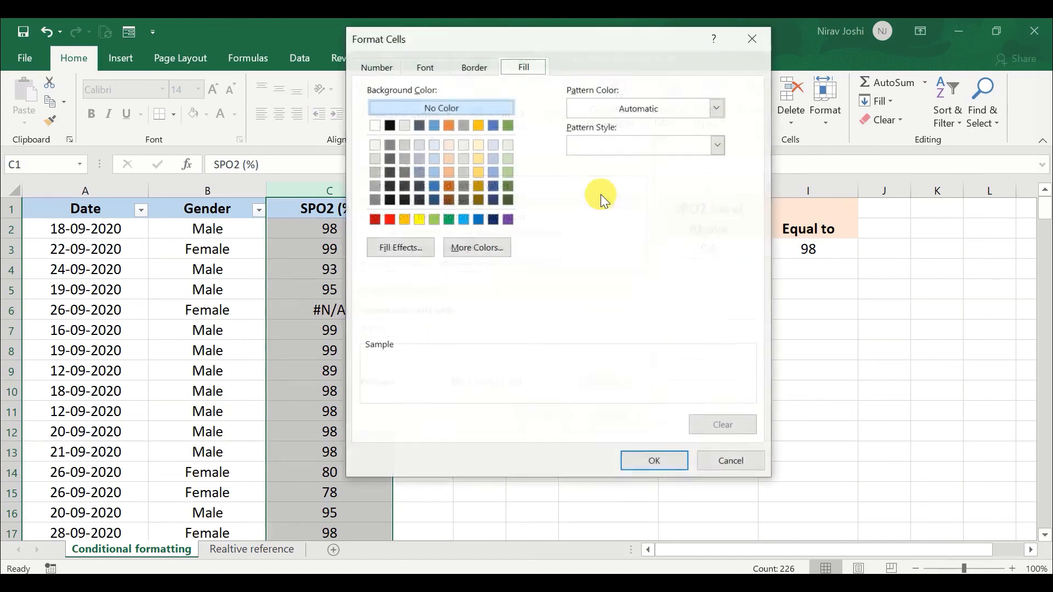
click(448, 173)
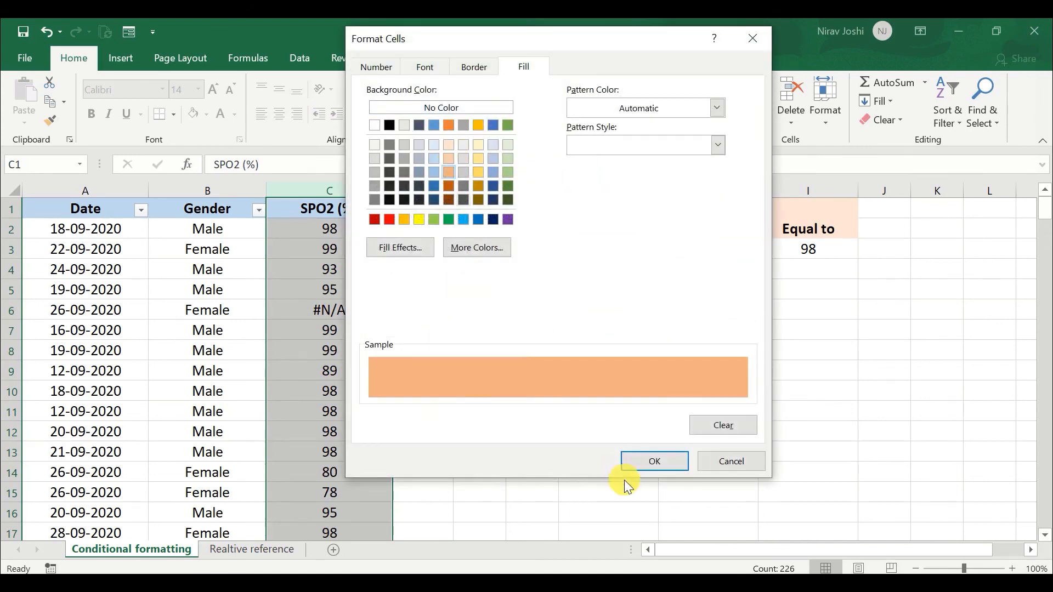
click(645, 459)
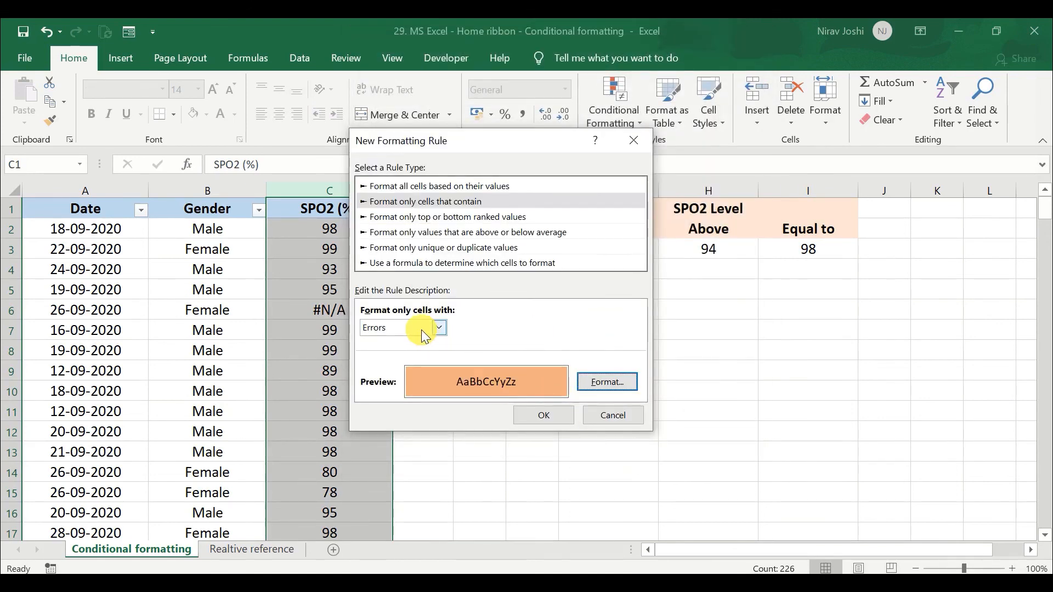
click(402, 328)
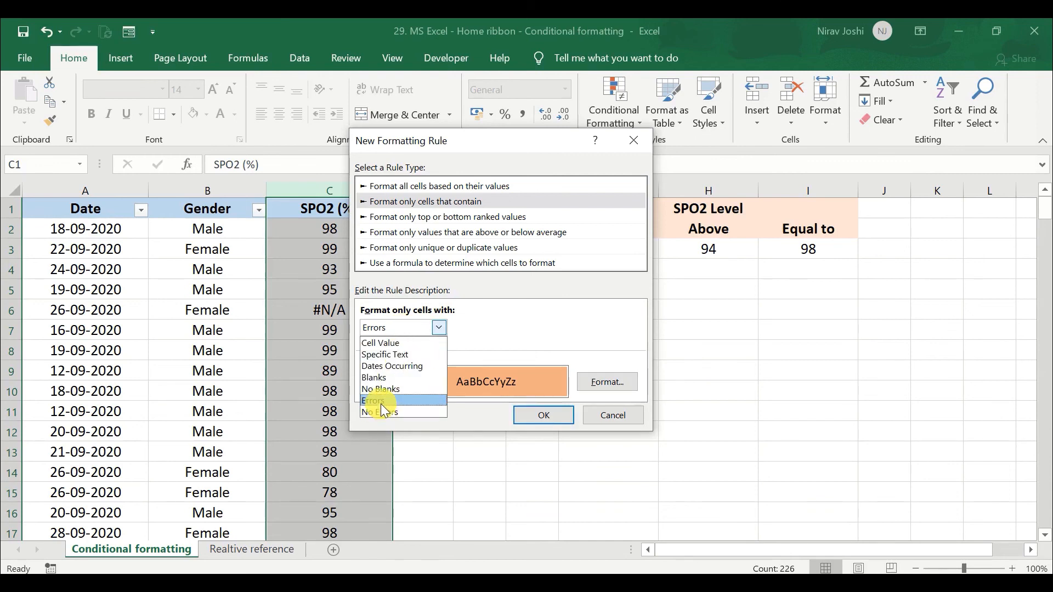
click(387, 328)
click(548, 416)
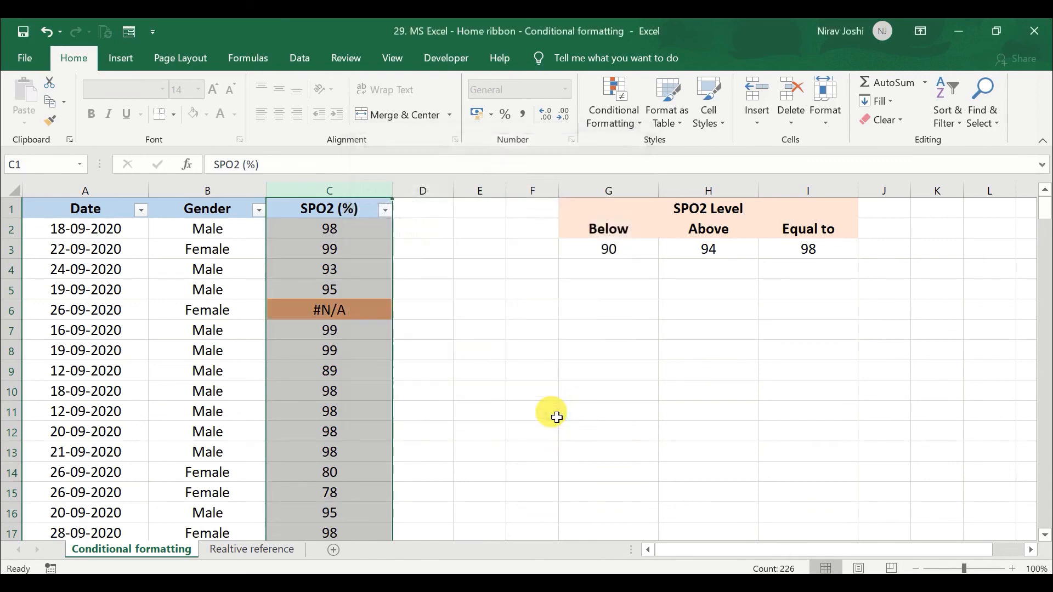
Start a new custom highlight rule on cell C6, review the condition types once more, and cancel it.
click(330, 306)
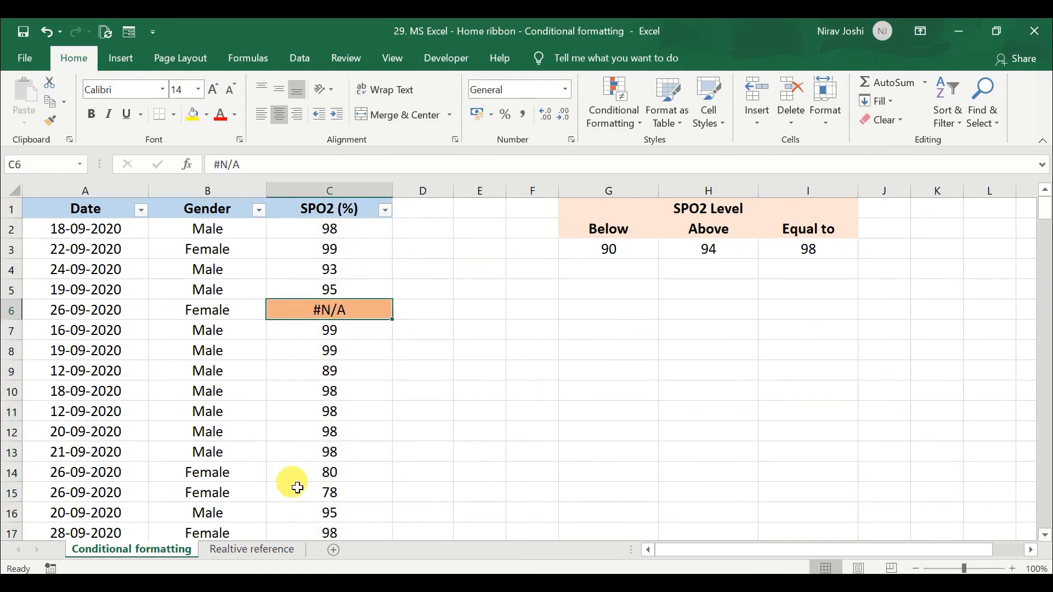
click(594, 116)
mouse_move(636, 154)
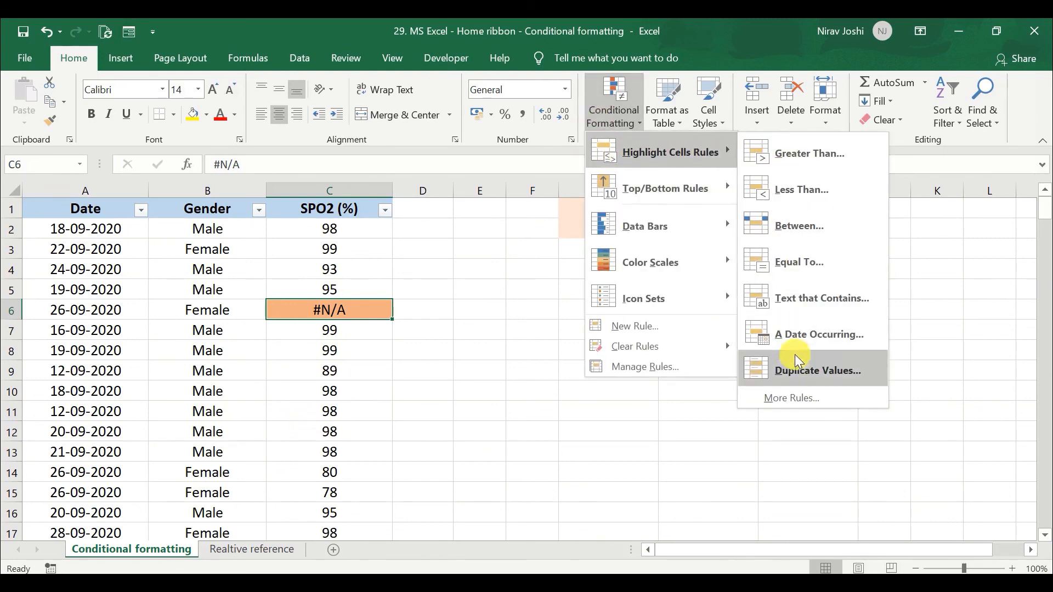
click(834, 397)
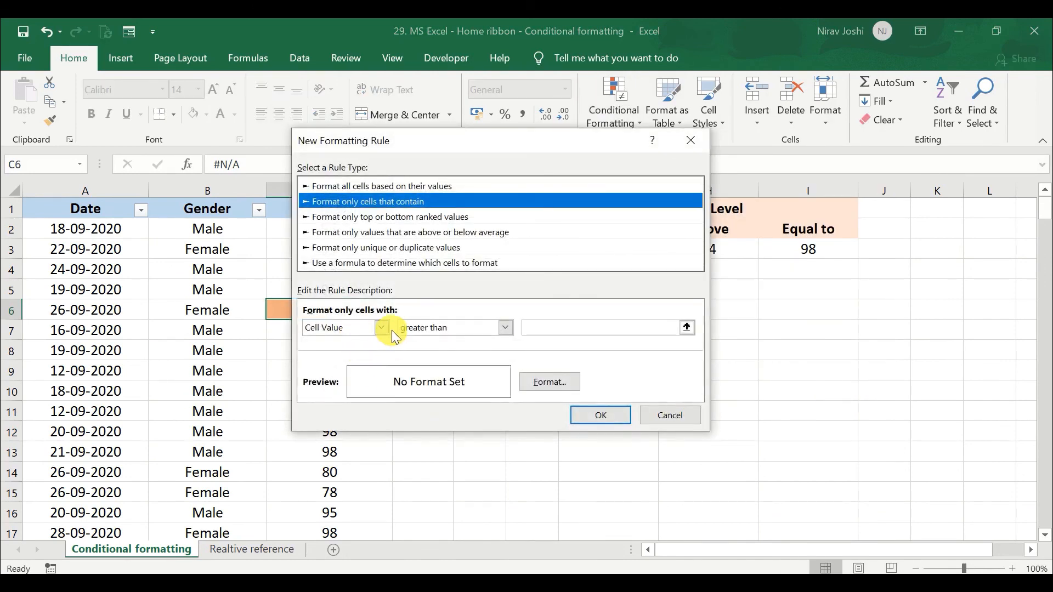
click(376, 328)
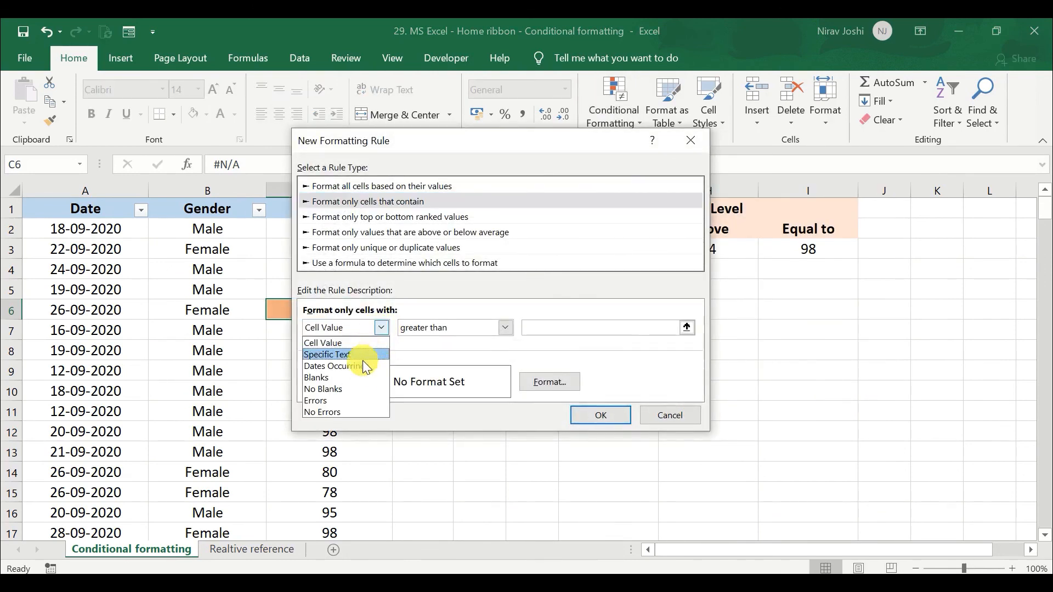
click(542, 345)
click(660, 416)
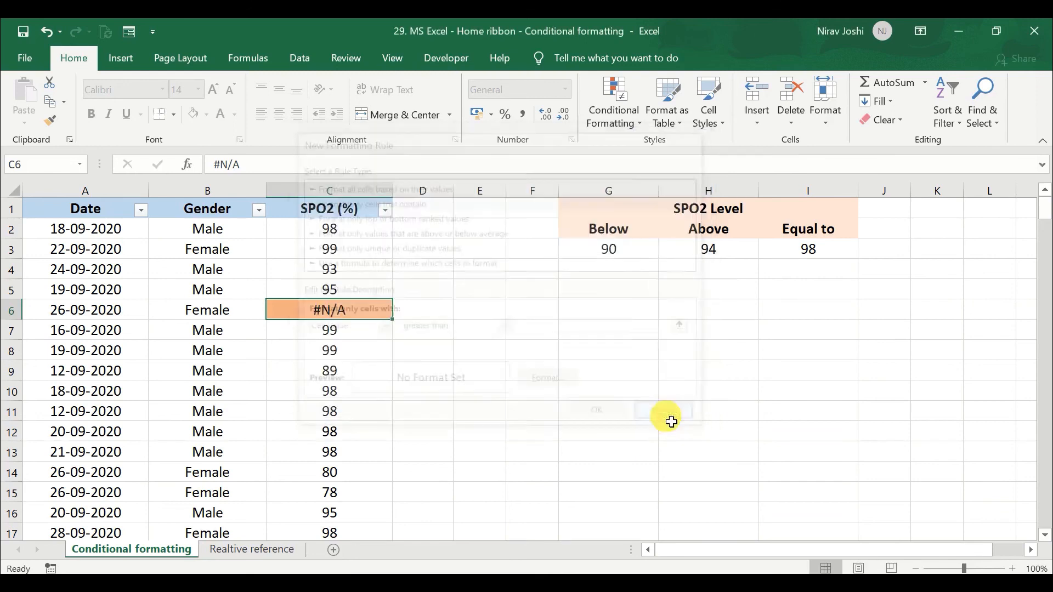